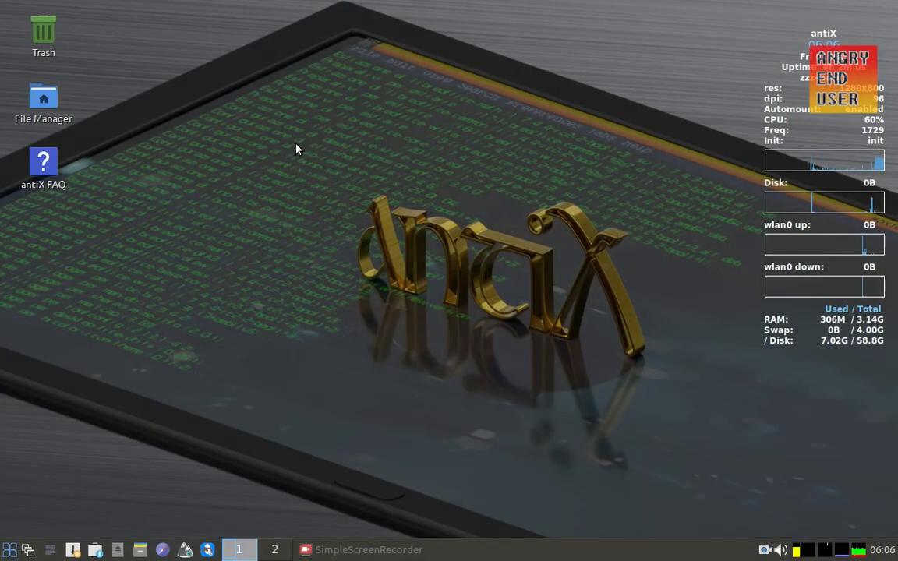
Right-click the antiX desktop after the title card to bring up the root menu
right_click(297, 148)
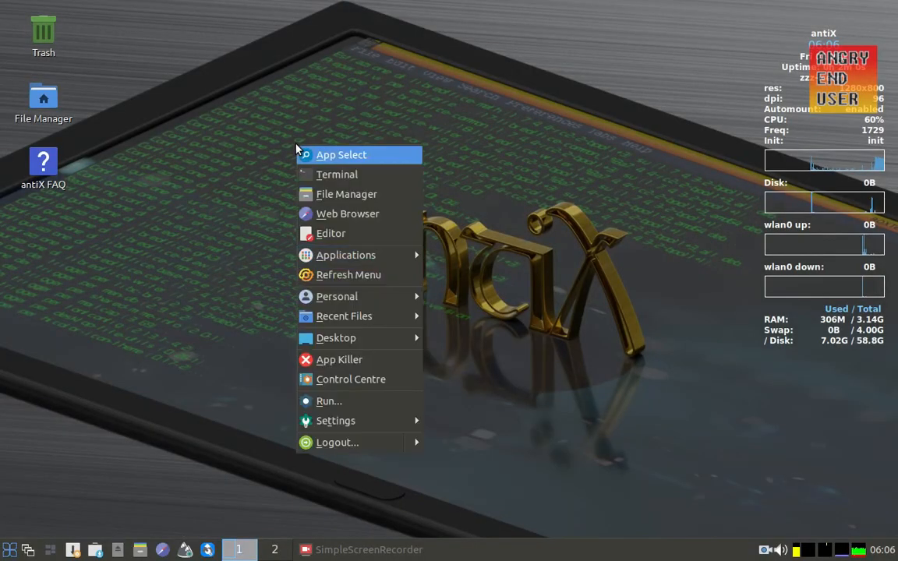
Launch Package Installer from Control Centre's Software section, authorising with the administrator password
left_click(343, 379)
left_click(260, 172)
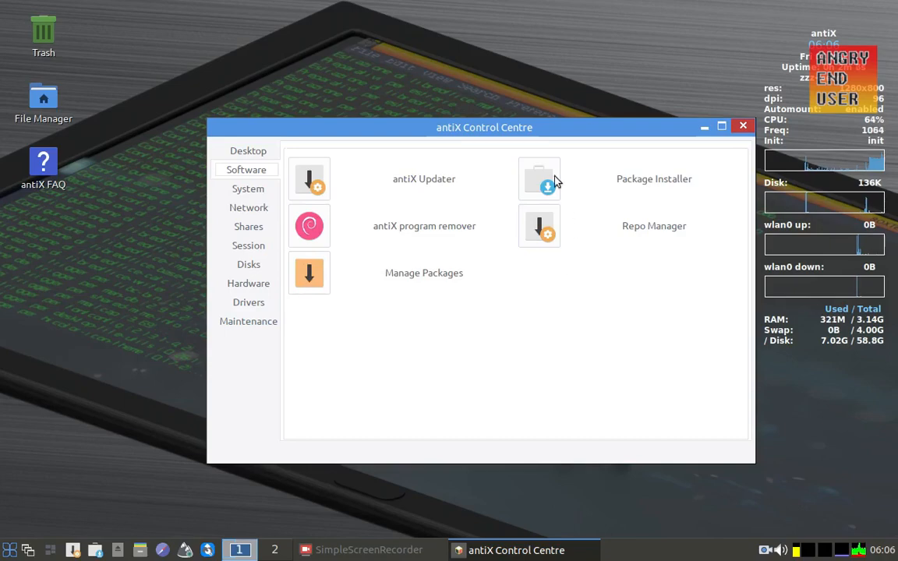
left_click(538, 188)
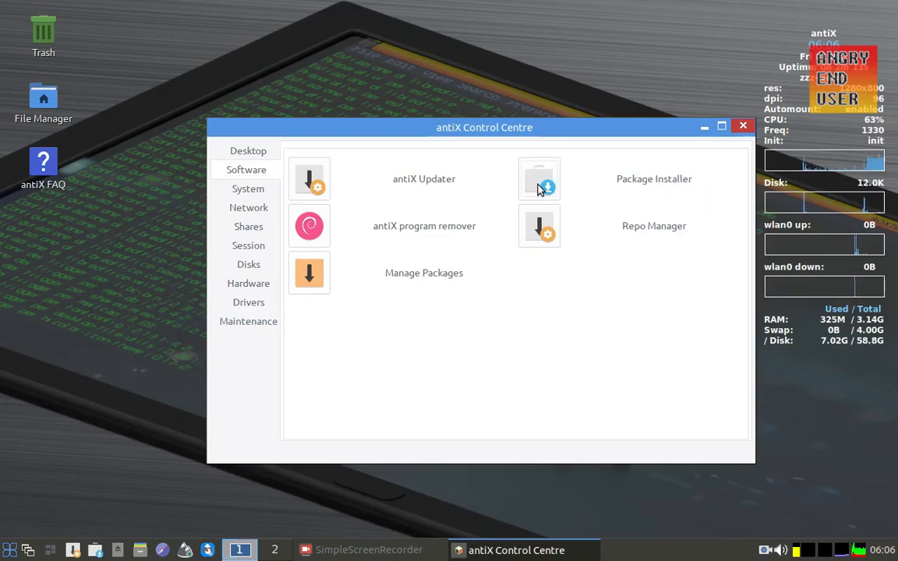
key("Return")
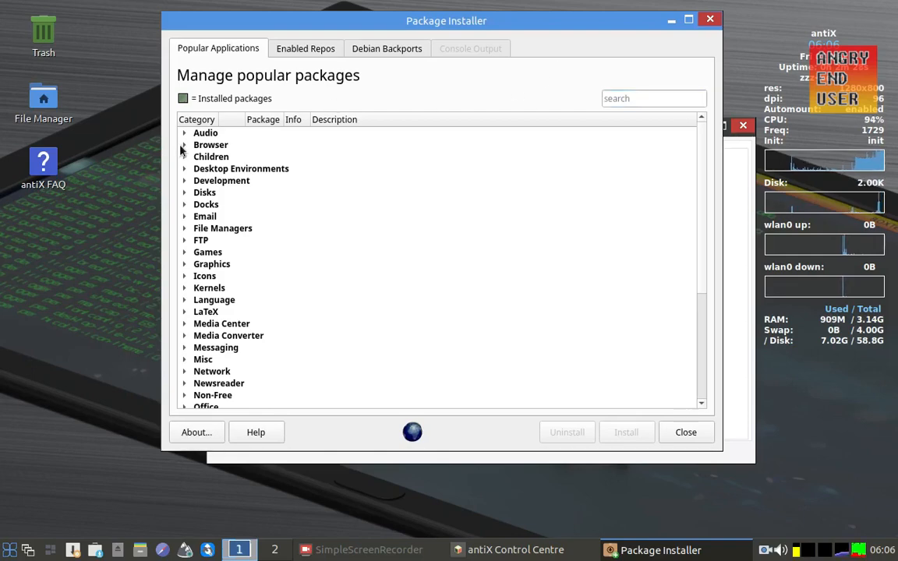
Expand the Browser category and tick Brave for installation
scroll(201, 161, "down", 1)
scroll(378, 225, "up", 1)
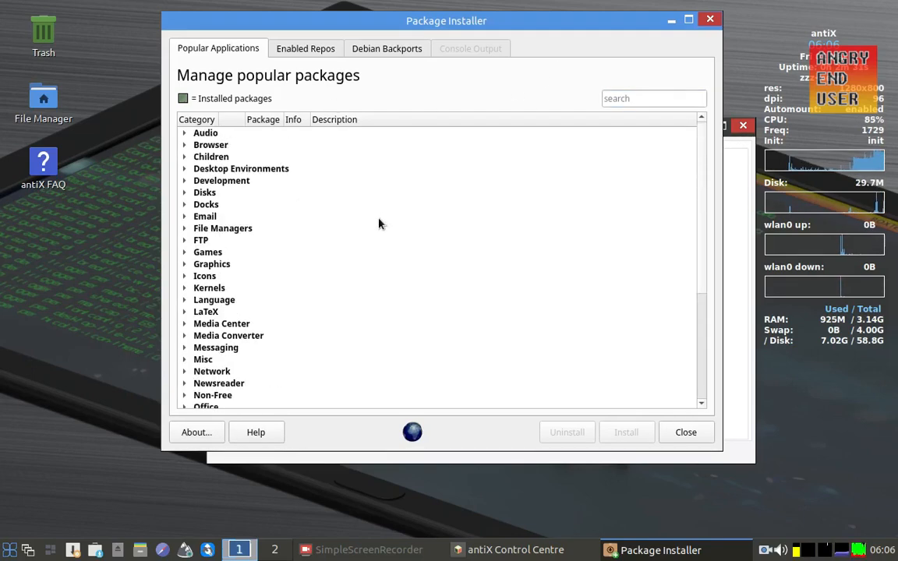
left_click(184, 146)
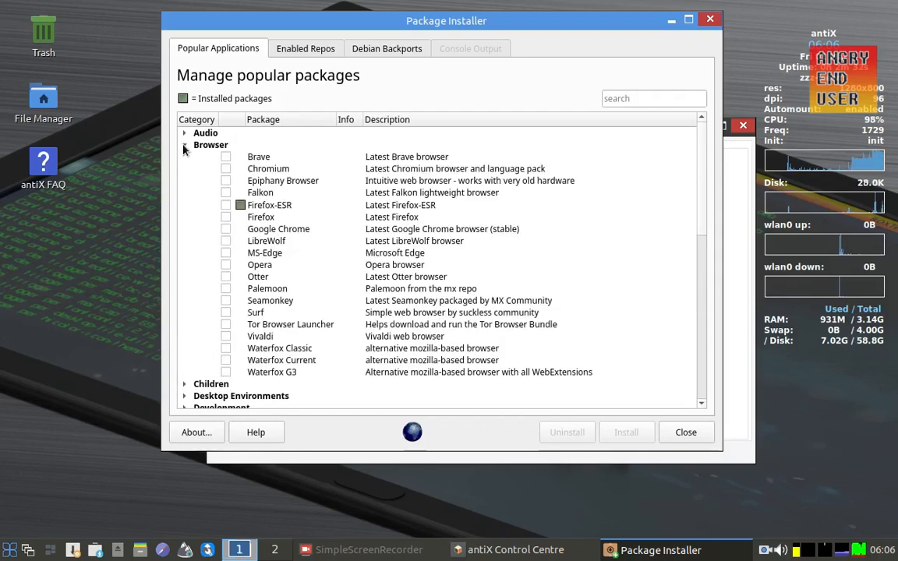
left_click(257, 169)
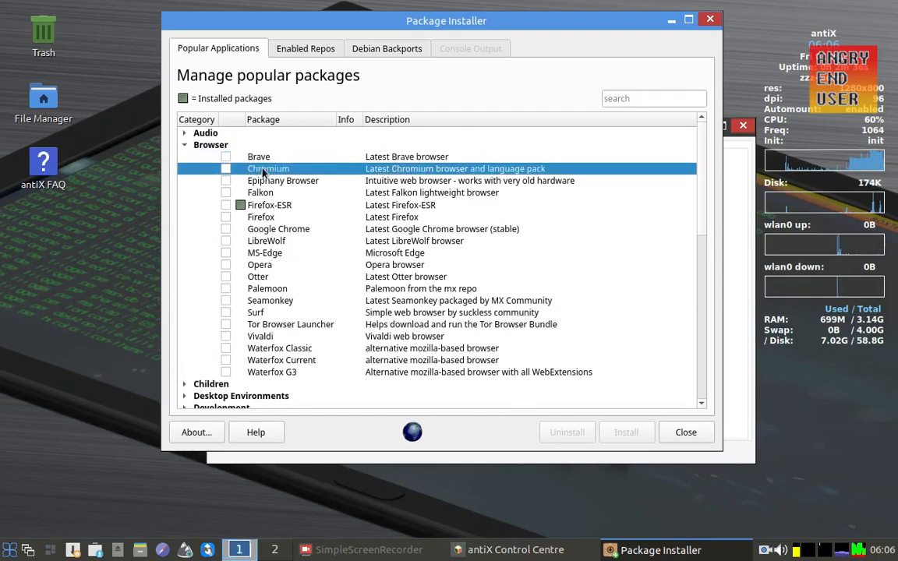
left_click(252, 158)
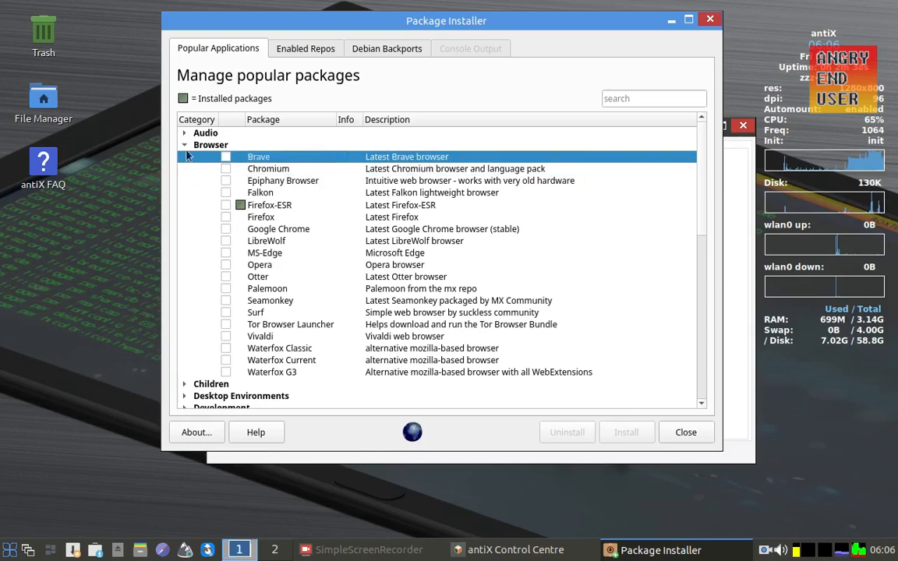
left_click(226, 159)
Install brave-browser with its dependencies and dismiss the finished notice
left_click(630, 435)
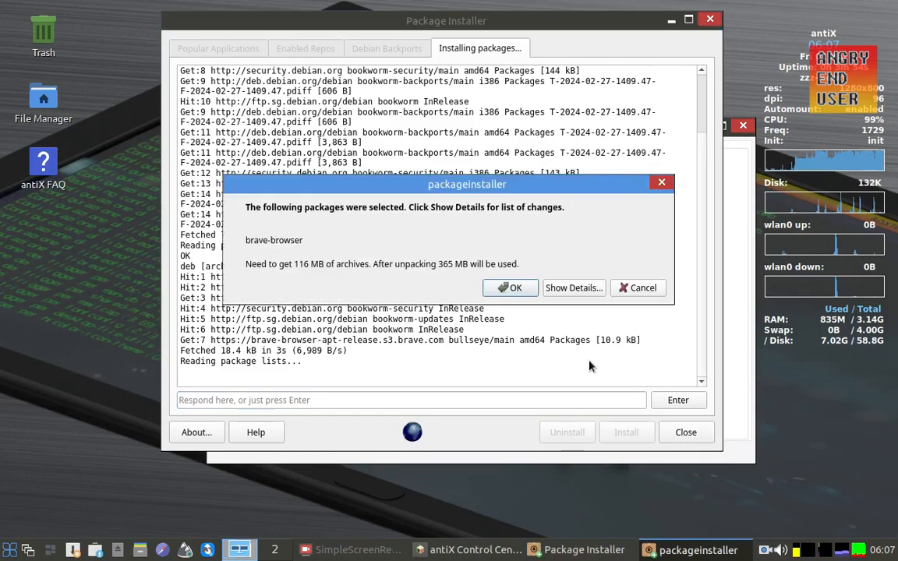
left_click(566, 290)
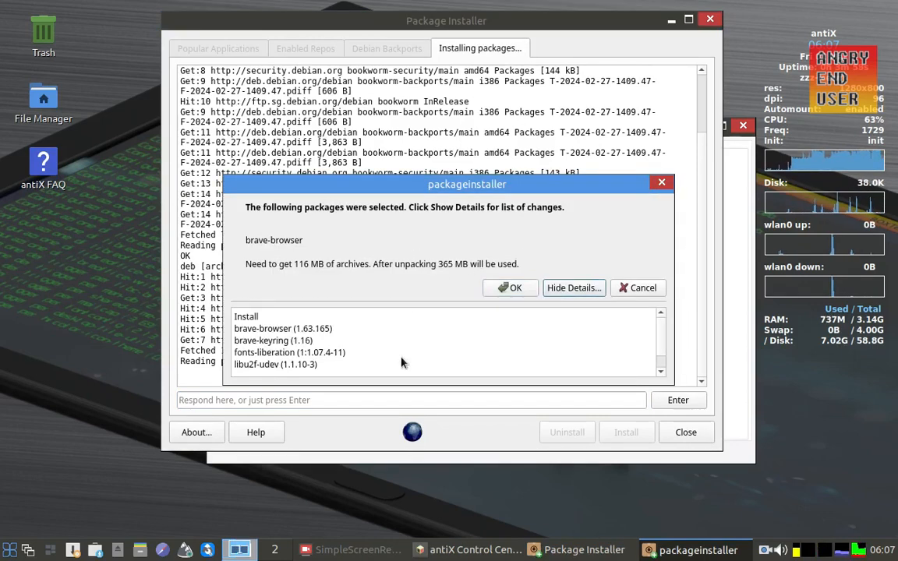
left_click(515, 288)
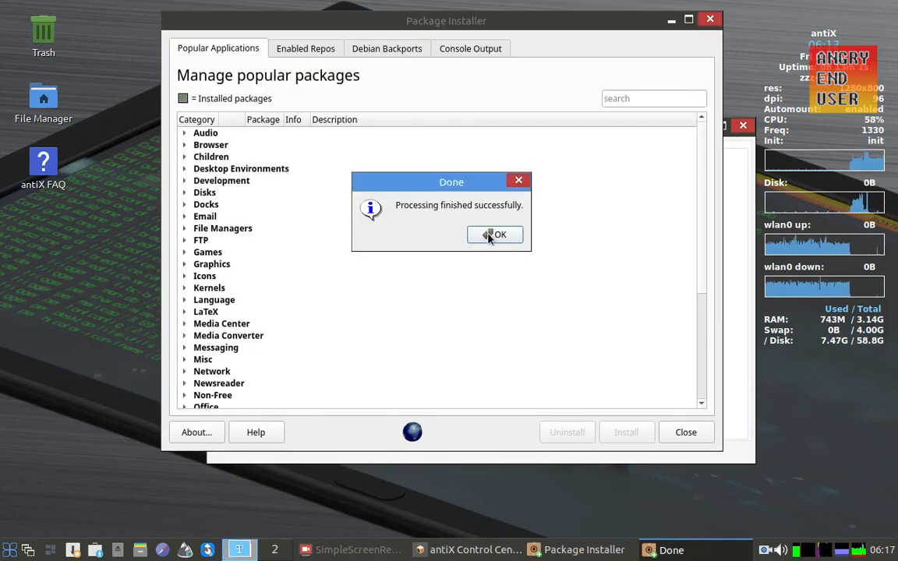
left_click(491, 236)
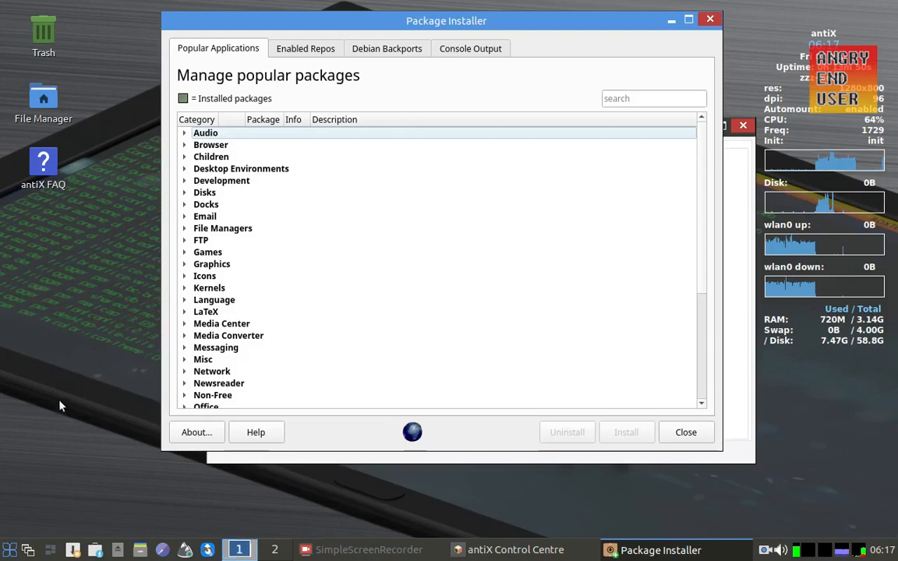
Launch Brave Web Browser from Applications > Internet in the desktop menu
right_click(23, 395)
mouse_move(109, 243)
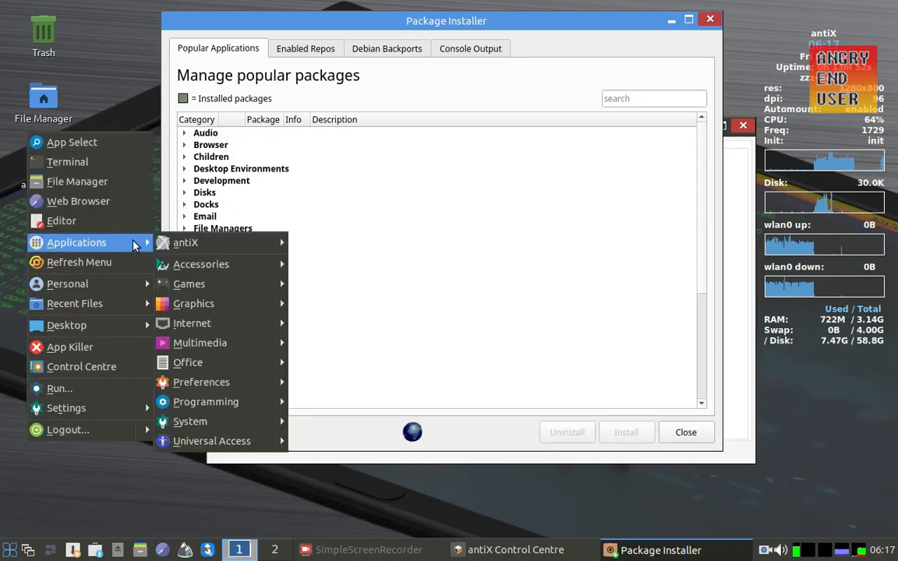
mouse_move(235, 323)
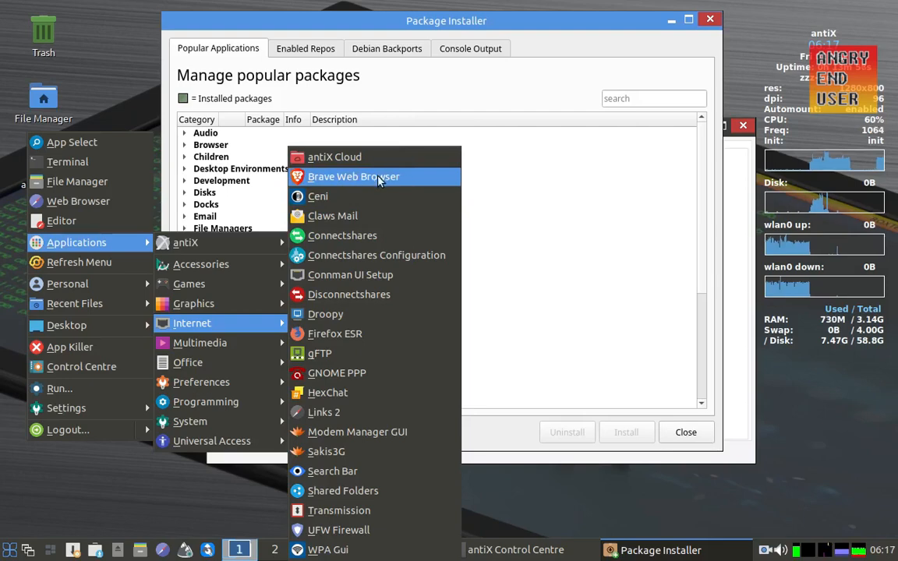
left_click(384, 178)
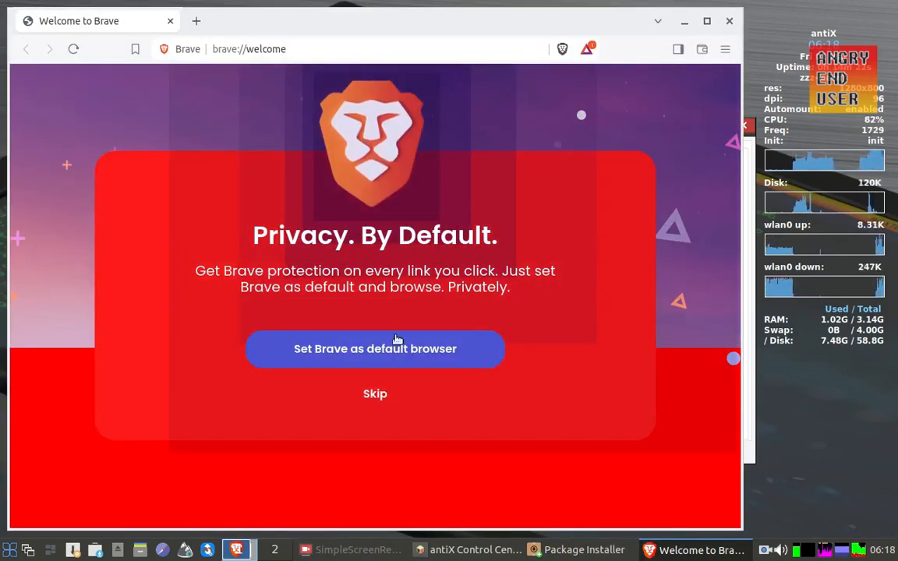
Skip the Firefox import, turn off product insights and crash reports, and finish Brave's setup
left_click(397, 343)
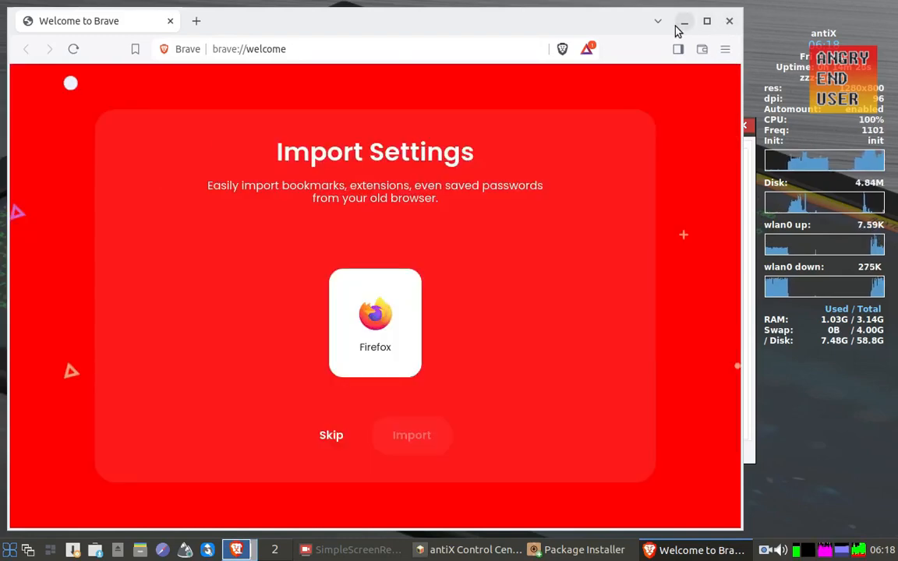
left_click(331, 435)
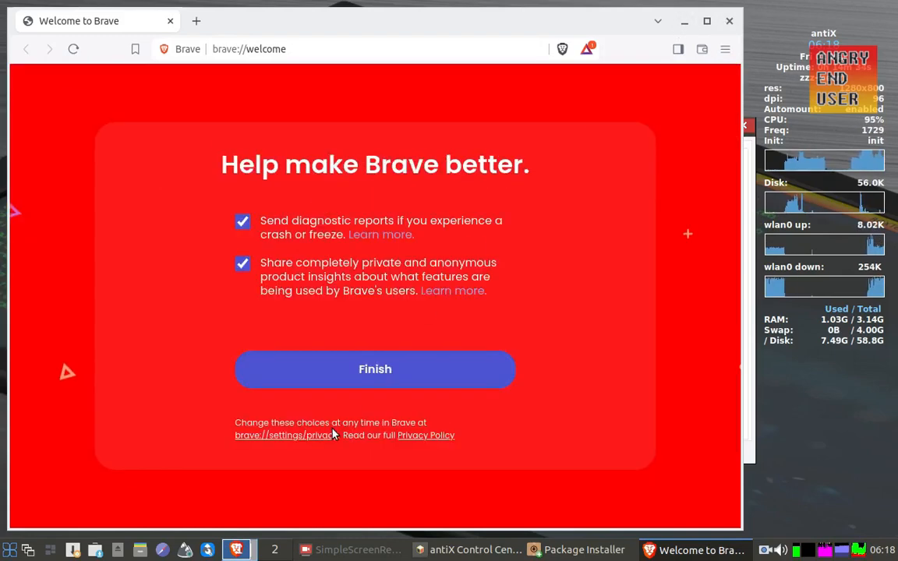
left_click(243, 264)
left_click(244, 222)
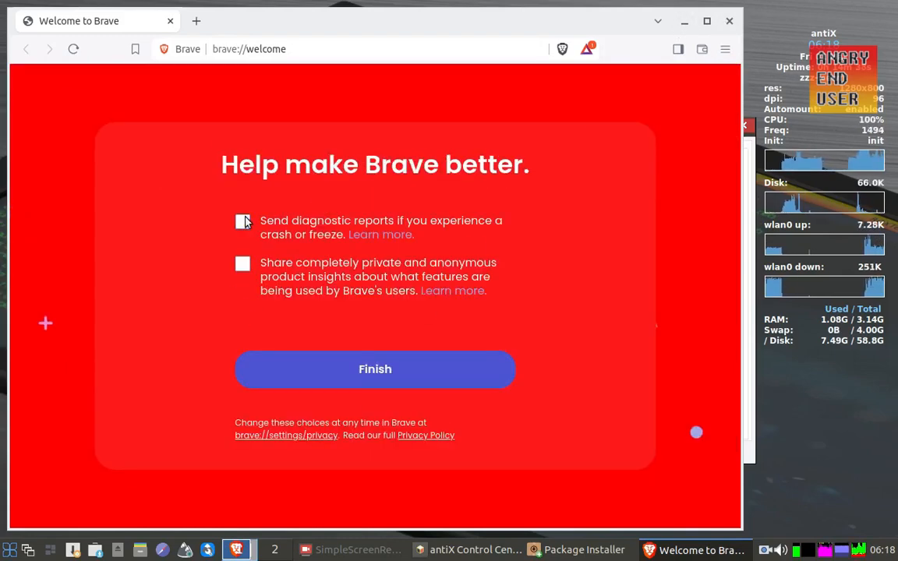
left_click(419, 368)
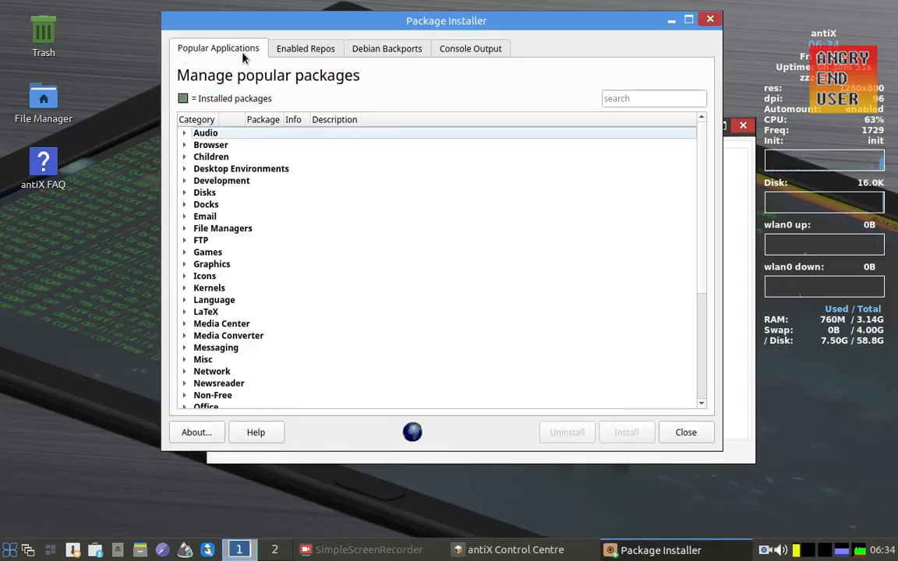
Search 'keepass' on the Enabled Repos tab and install keepassxc
left_click(301, 50)
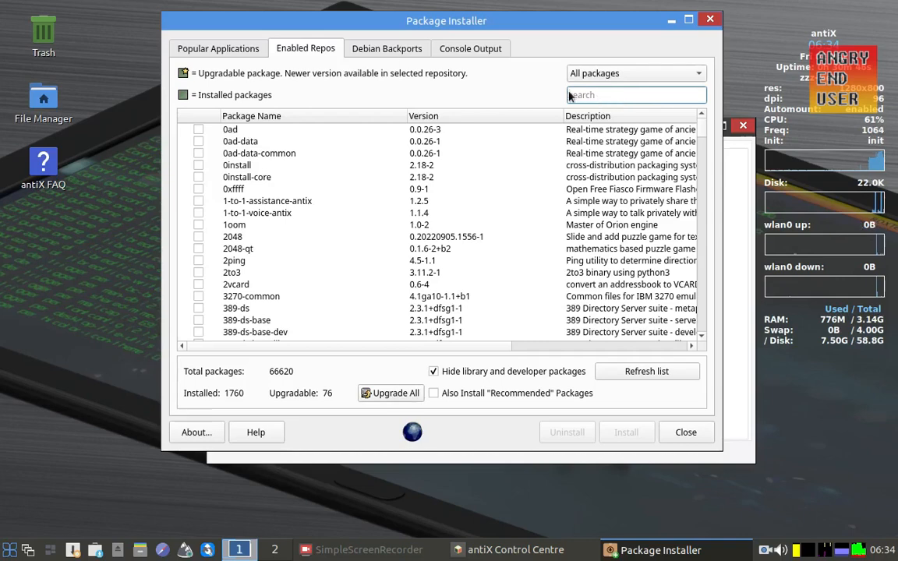
type("k")
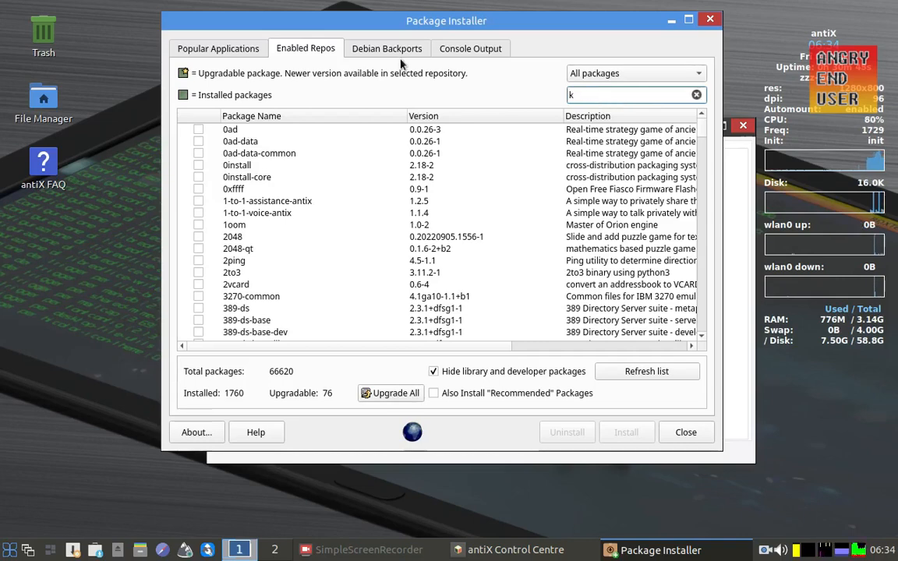
type("eepass")
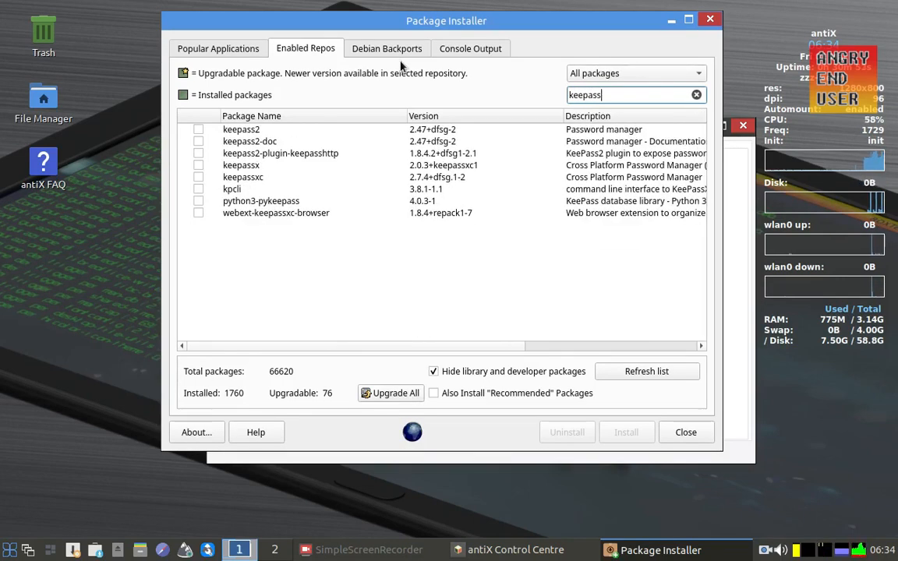
left_click(199, 177)
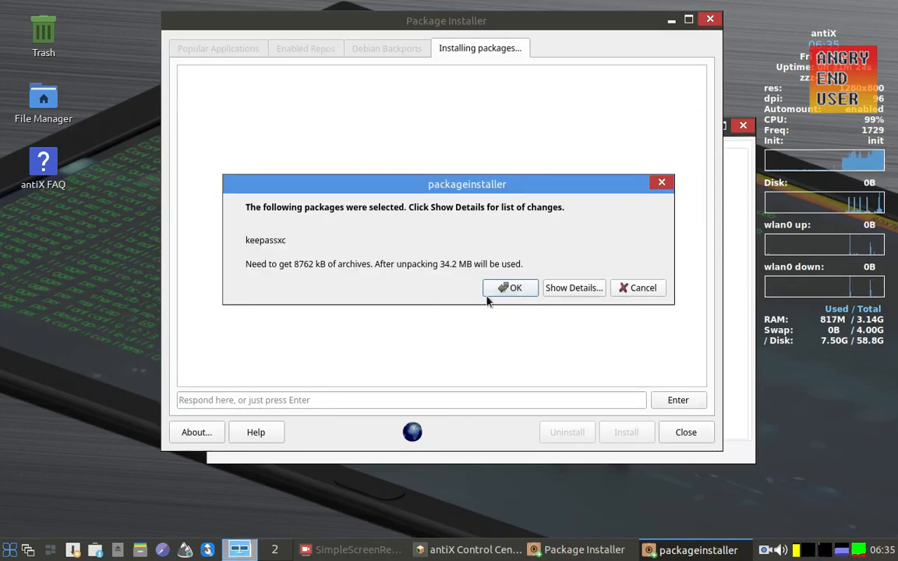
left_click(511, 289)
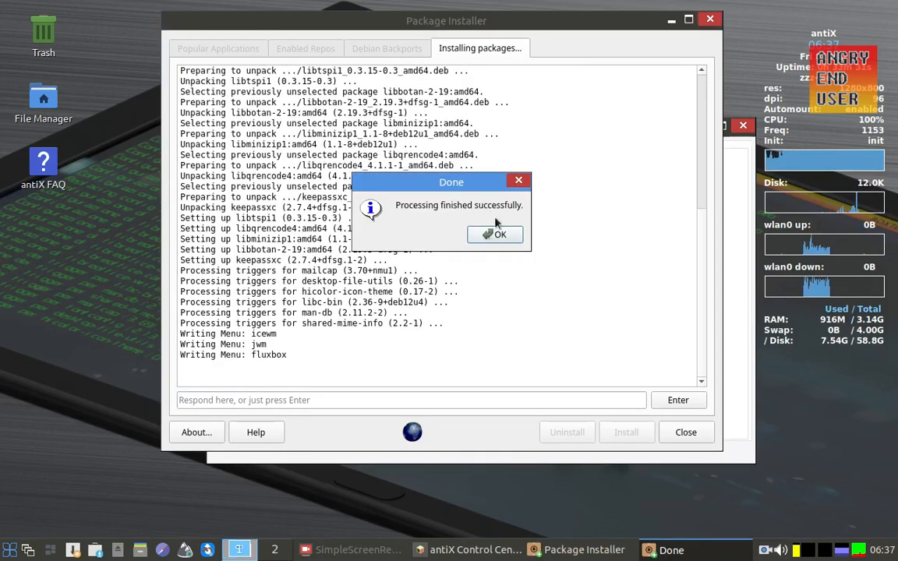
left_click(508, 238)
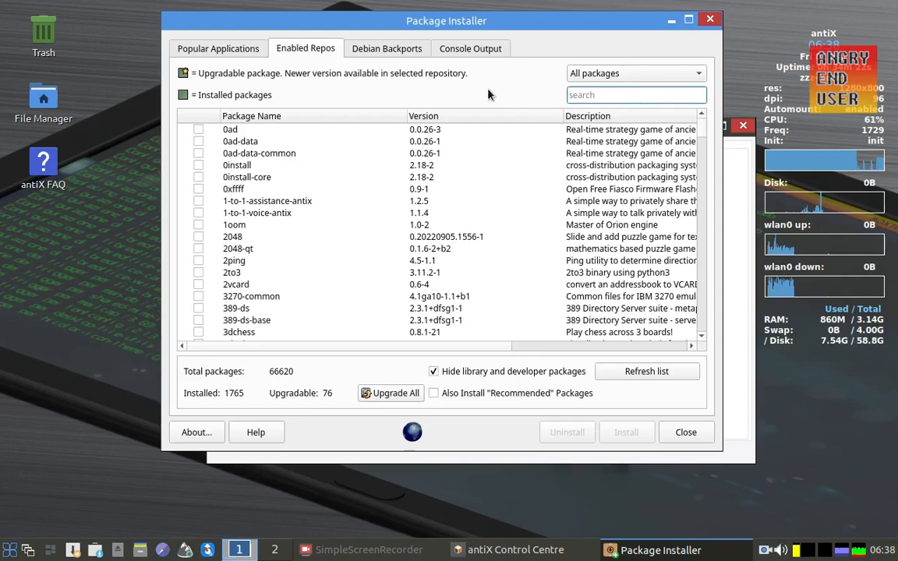
Search 'peek', uninstall it to free 977 kB, and dismiss the success message
type("p")
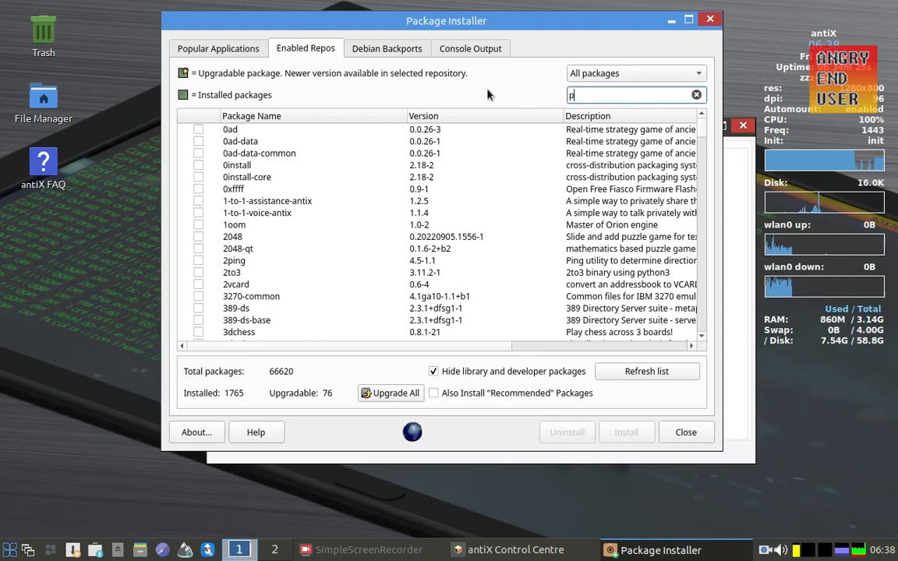
type("eek")
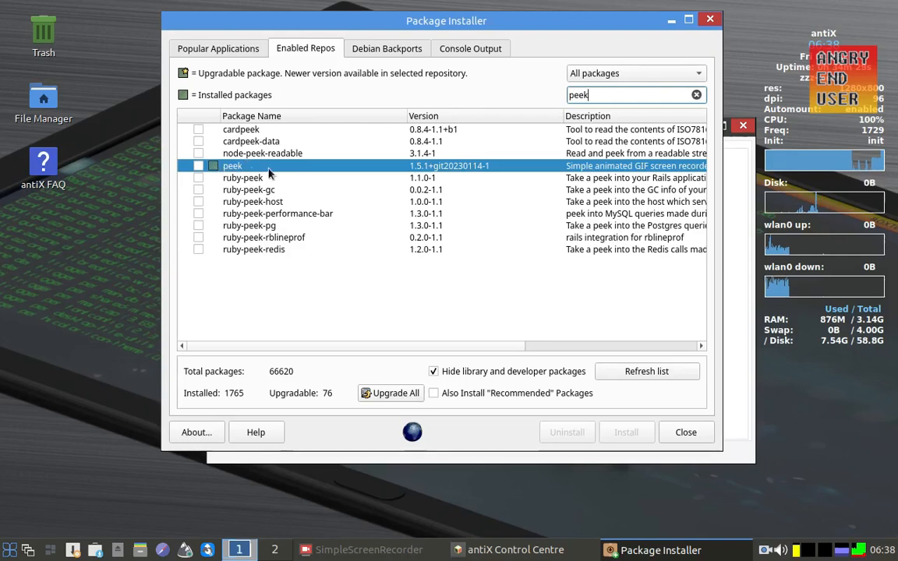
left_click(200, 166)
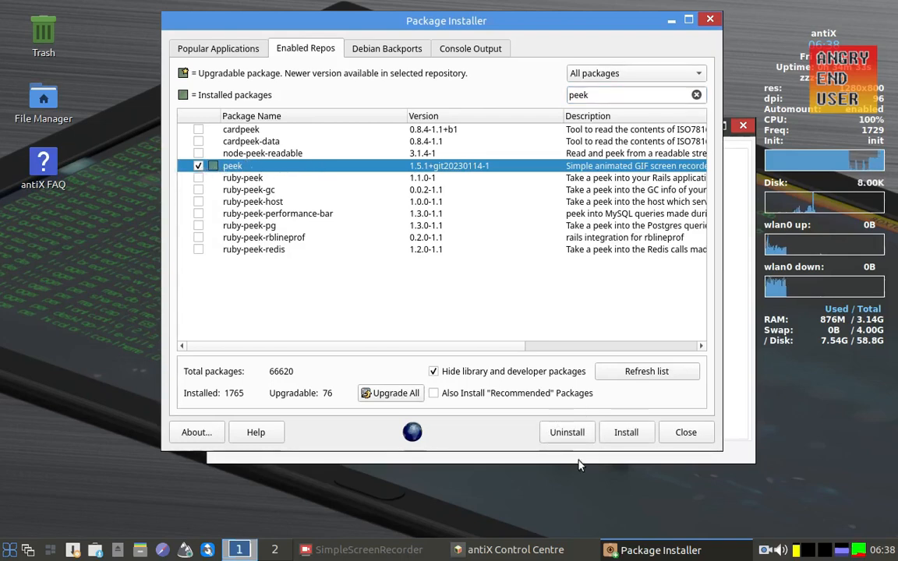
left_click(569, 436)
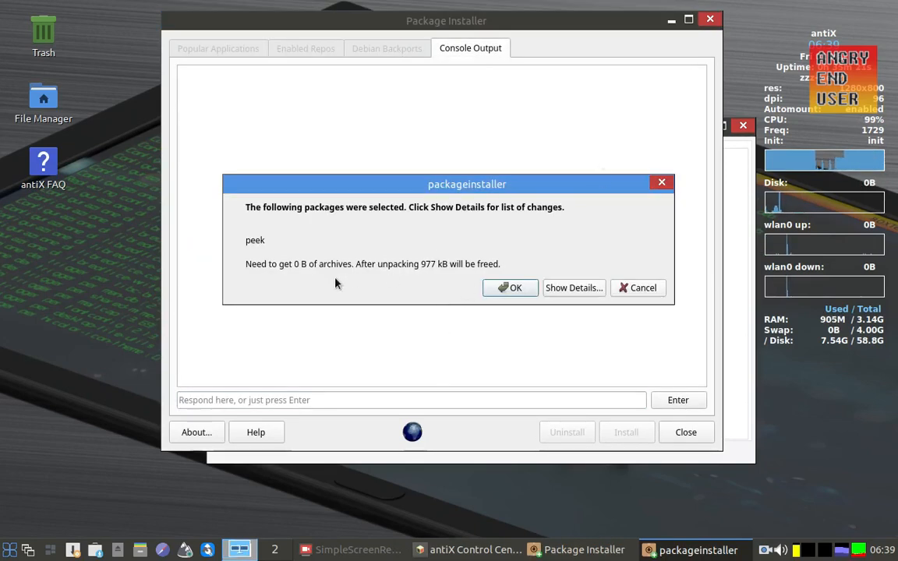
left_click(515, 287)
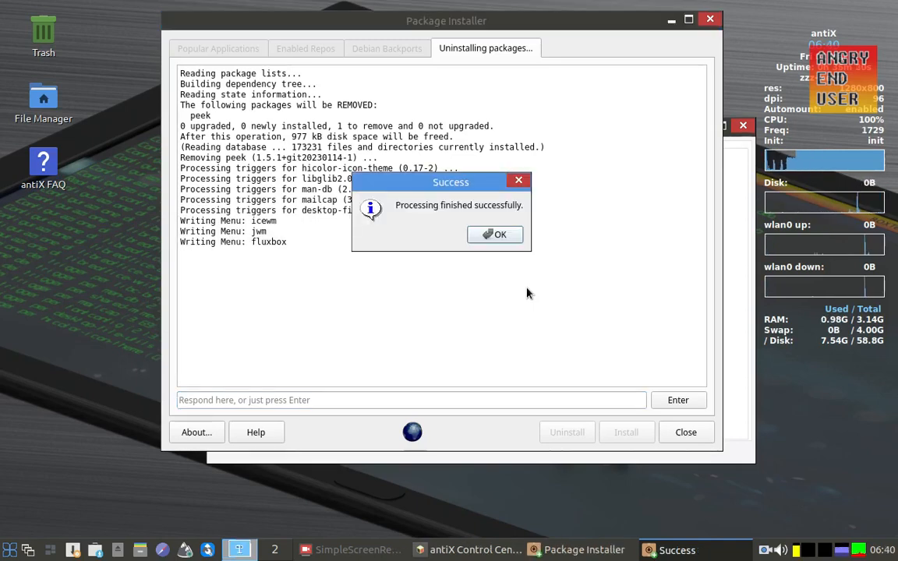
left_click(496, 233)
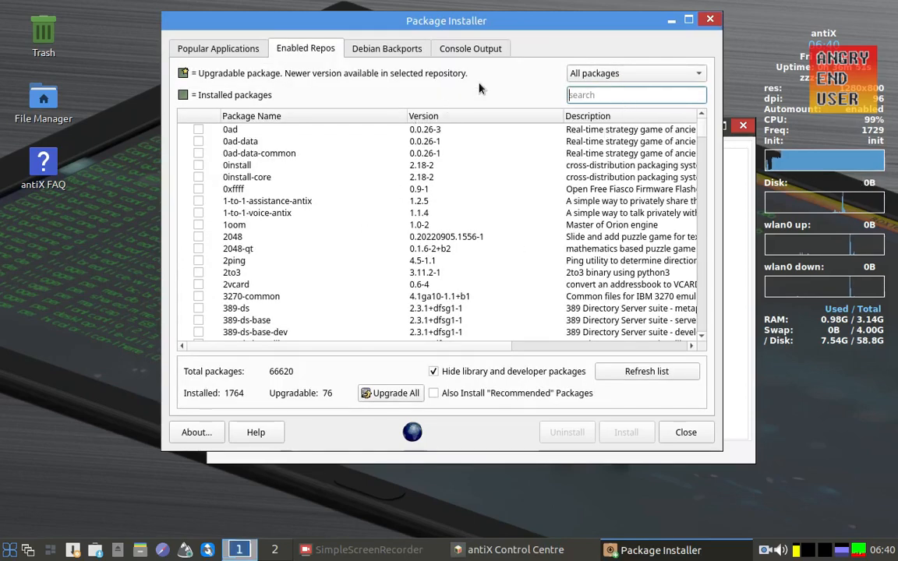
Filter the repository list by 'peek' and tick peek 1.5.1+git20230114-1
type("p")
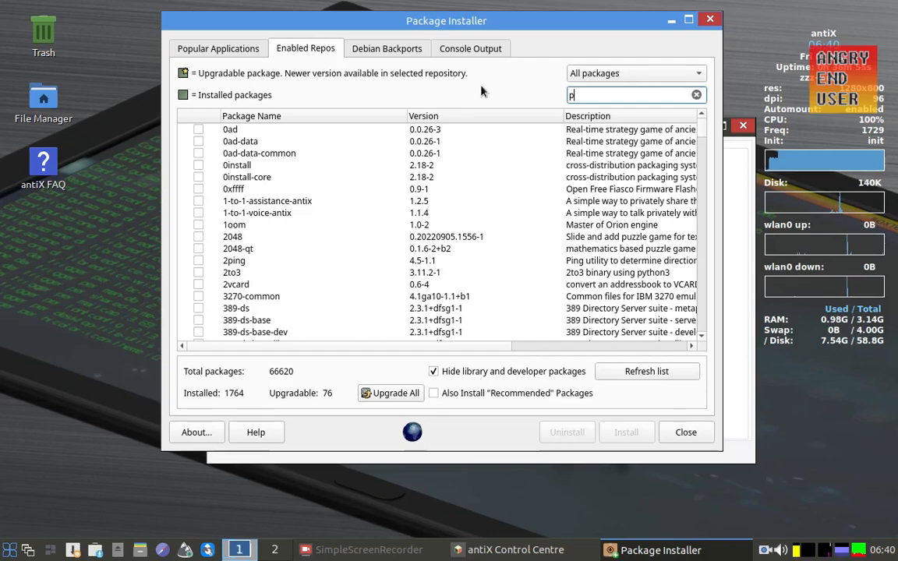
type("eek")
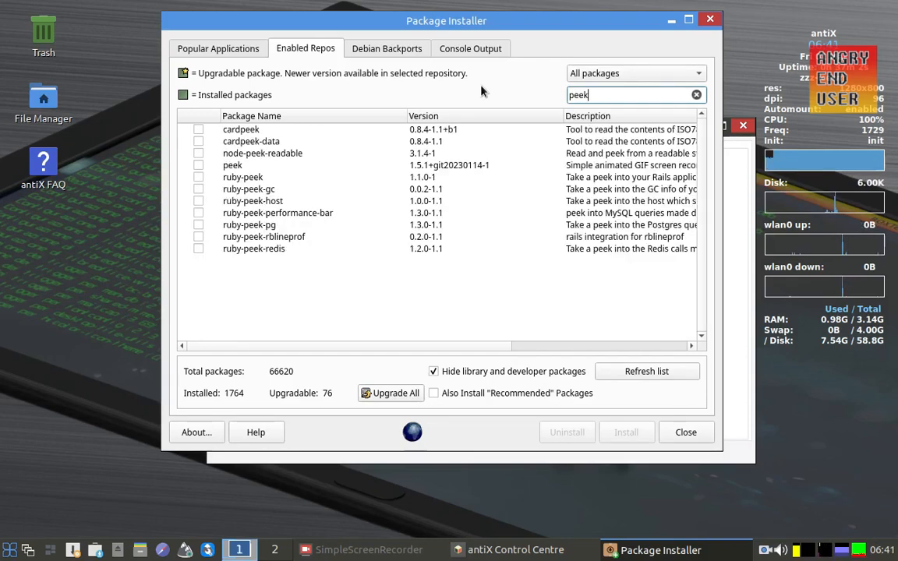
left_click(228, 166)
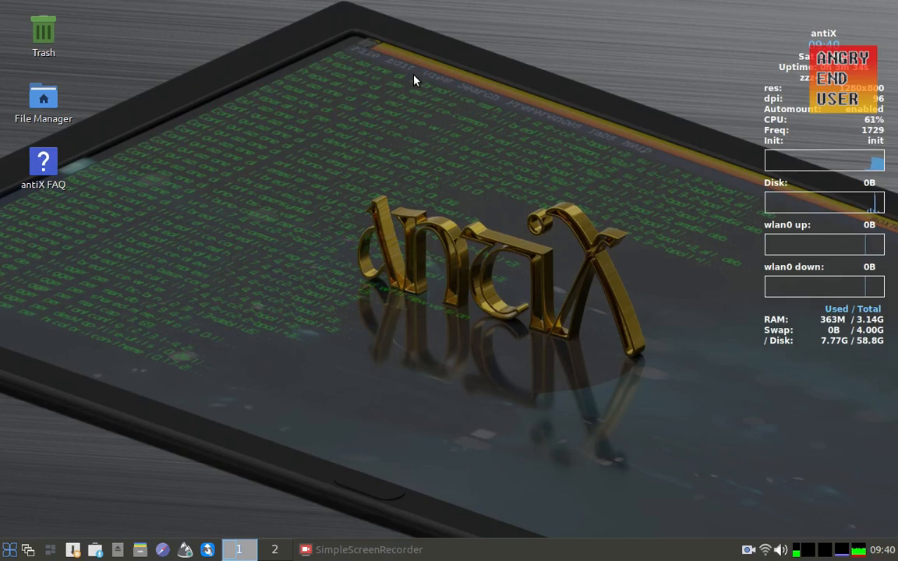
Launch the CLI APT package manager as root, declining apt-get update, and widen its window
right_click(194, 179)
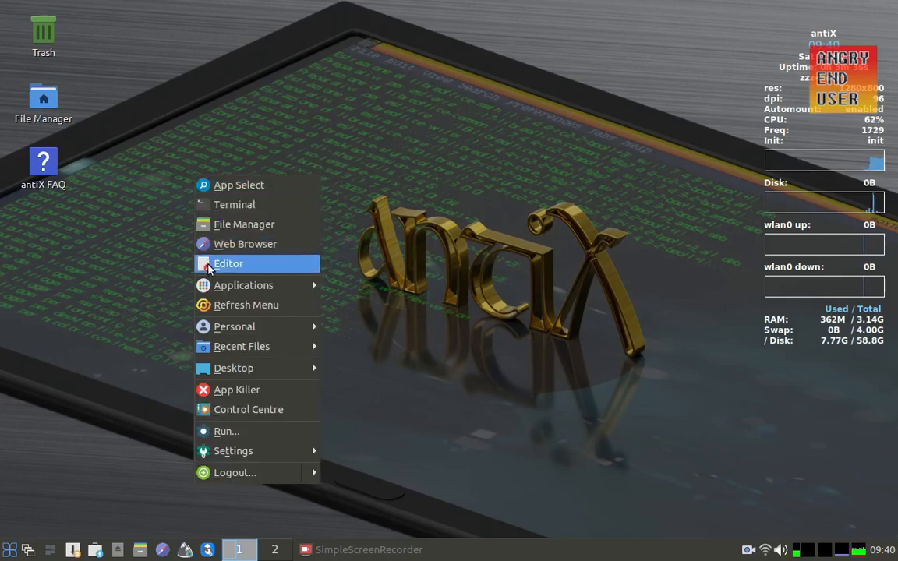
mouse_move(201, 285)
mouse_move(343, 286)
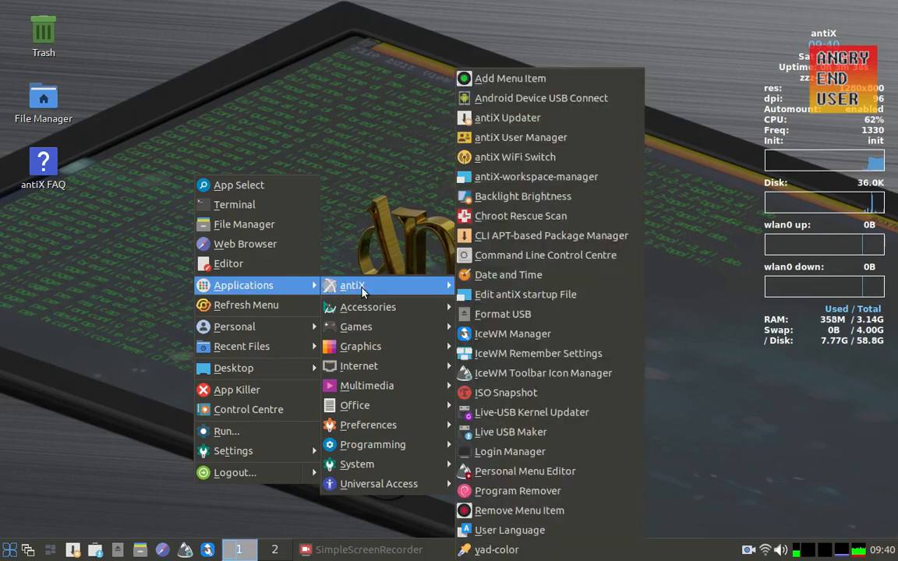
left_click(546, 237)
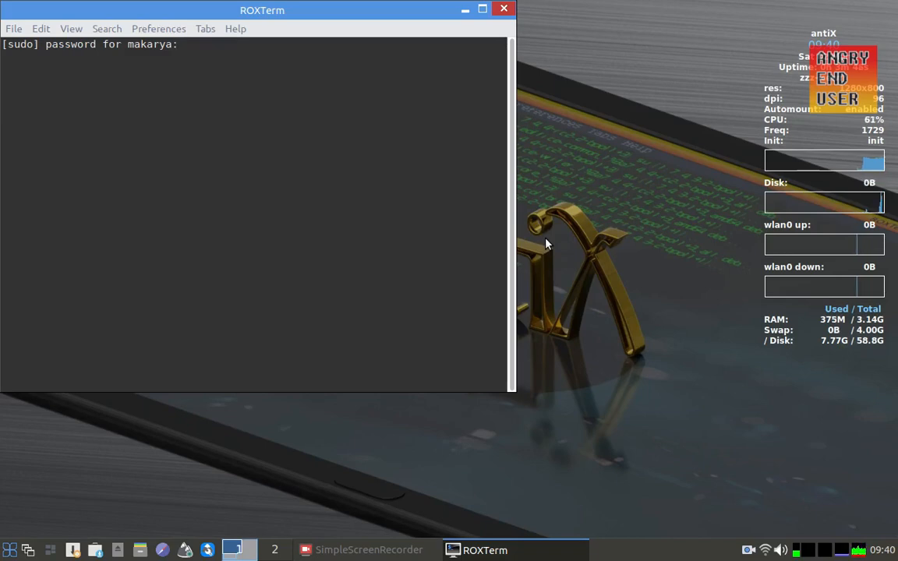
key("Return")
key("Down")
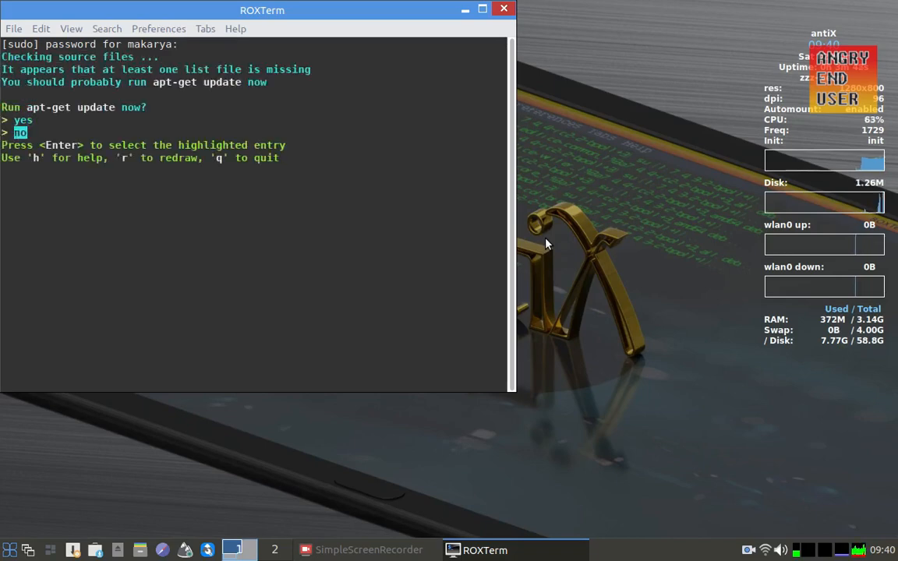
key("Return")
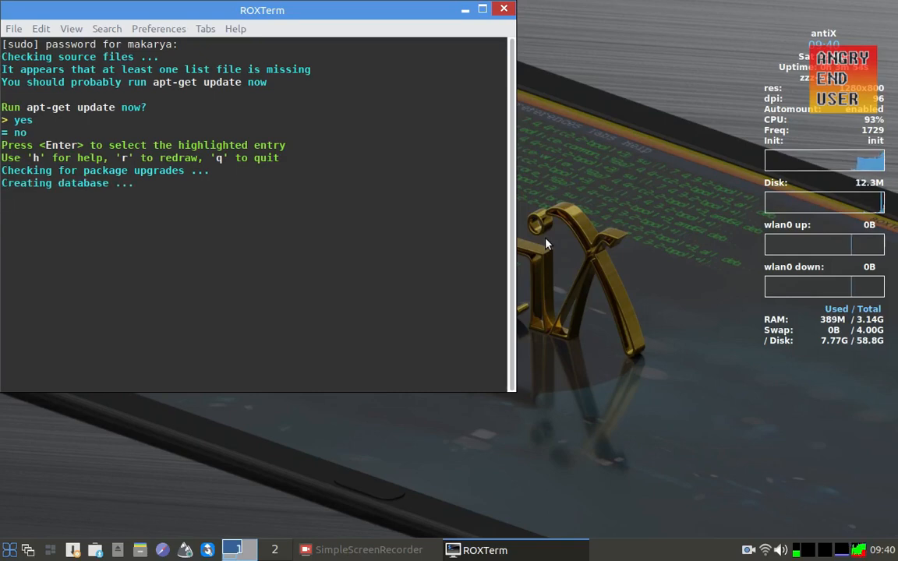
left_click_drag(511, 244, 683, 244)
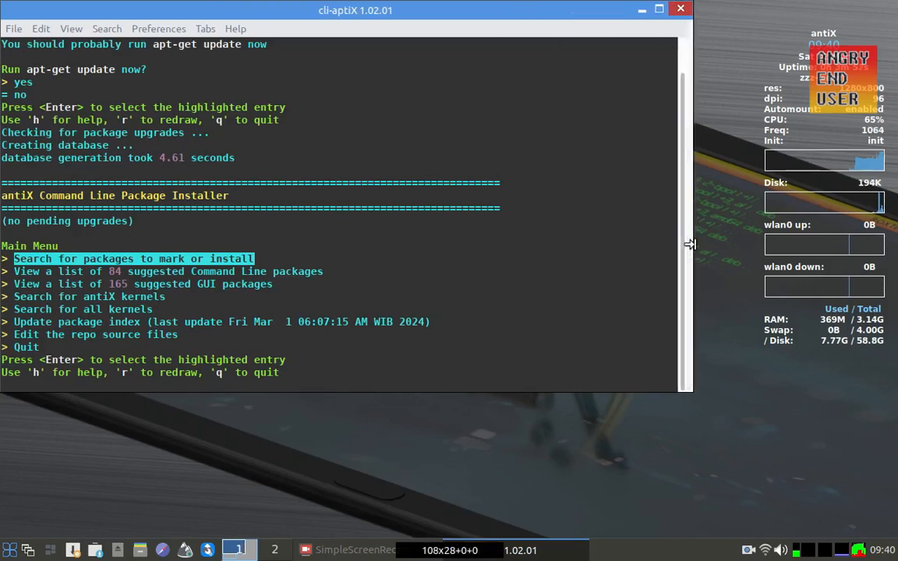
left_click_drag(464, 11, 489, 33)
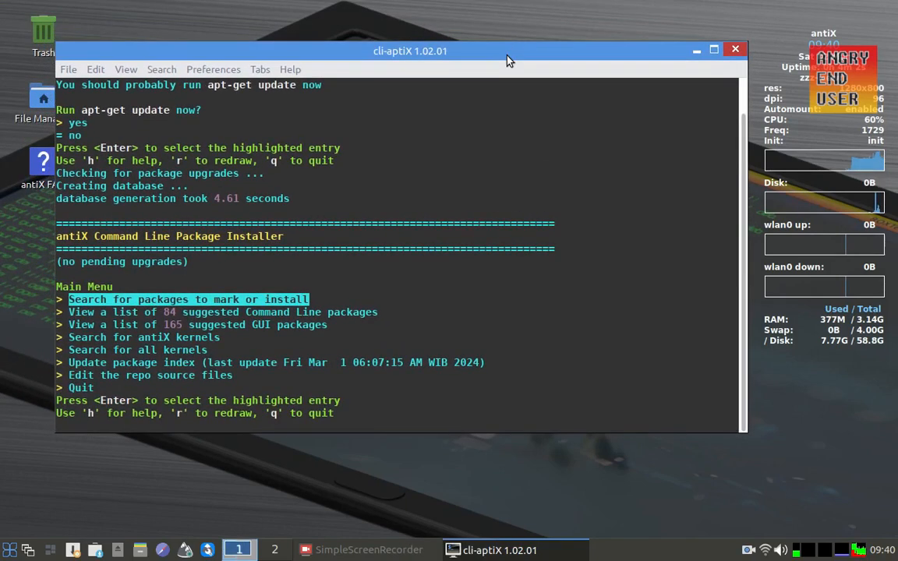
Search for bleachbit and install it with its pkexec and policykit-1 dependencies
key("Down")
key("Up")
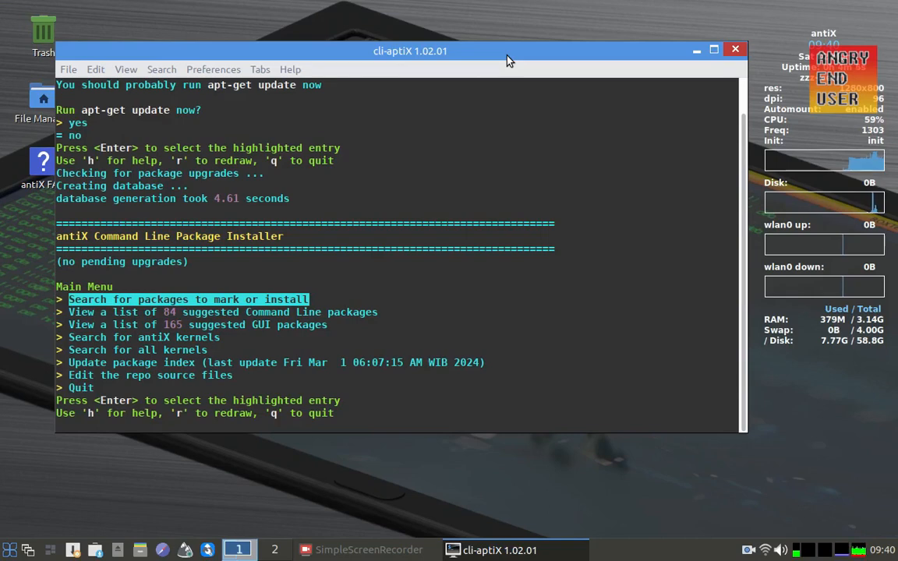
key("Return")
type("bleachbit")
key("Return")
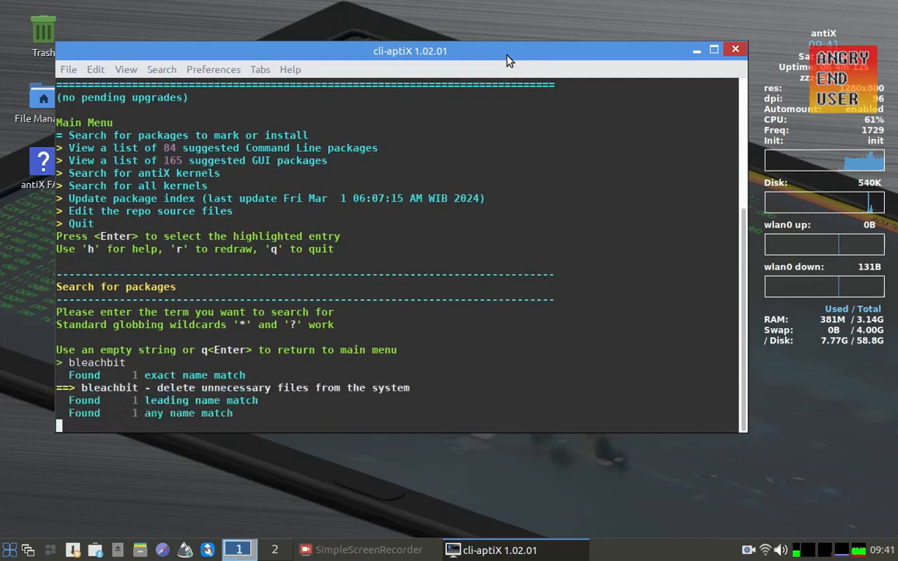
key("Down")
key("Down")
key("Down")
key("Up")
key("Return")
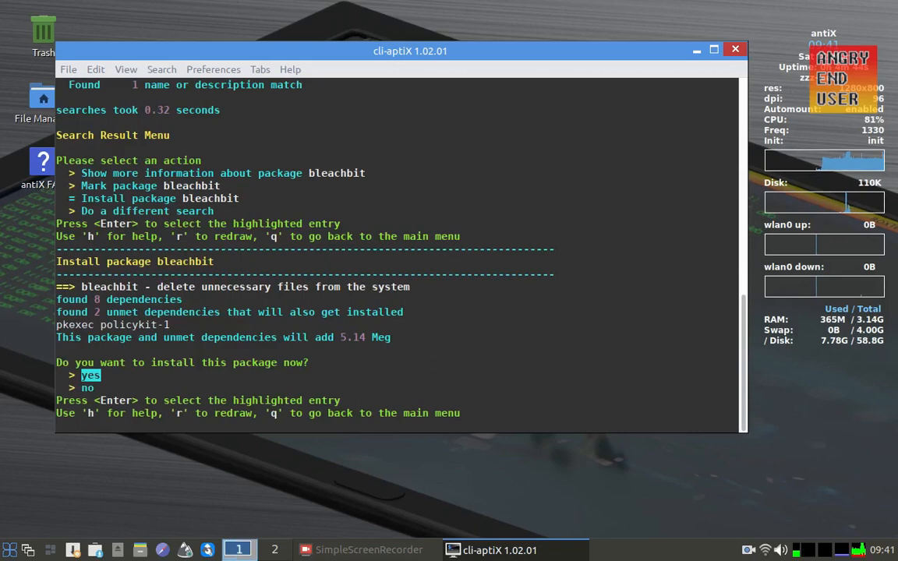
key("Return")
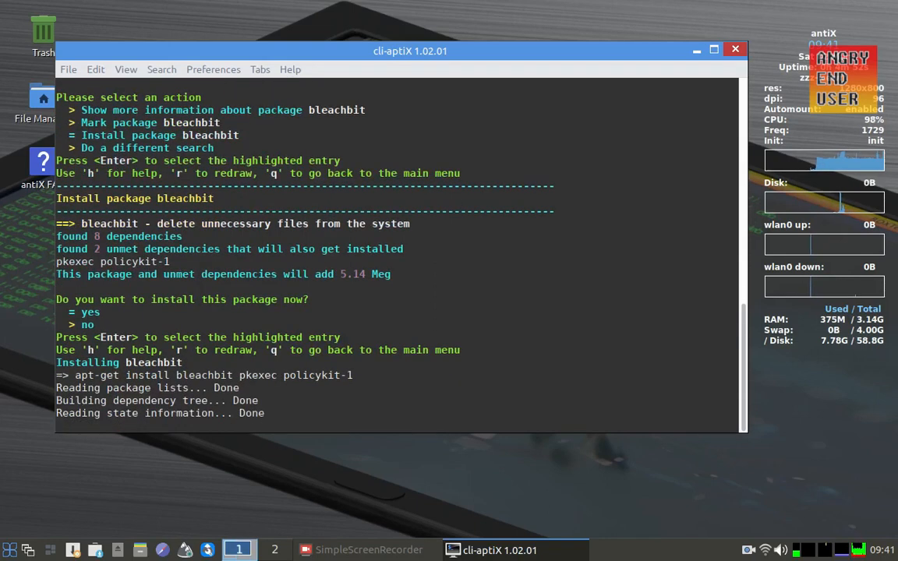
key("Return")
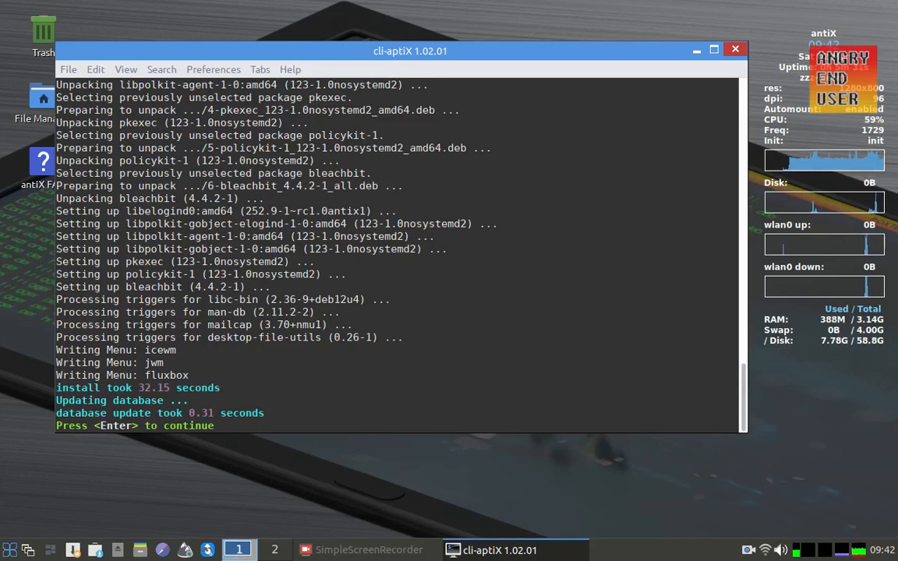
Return to the main menu and quit cli-aptiX
key("Return")
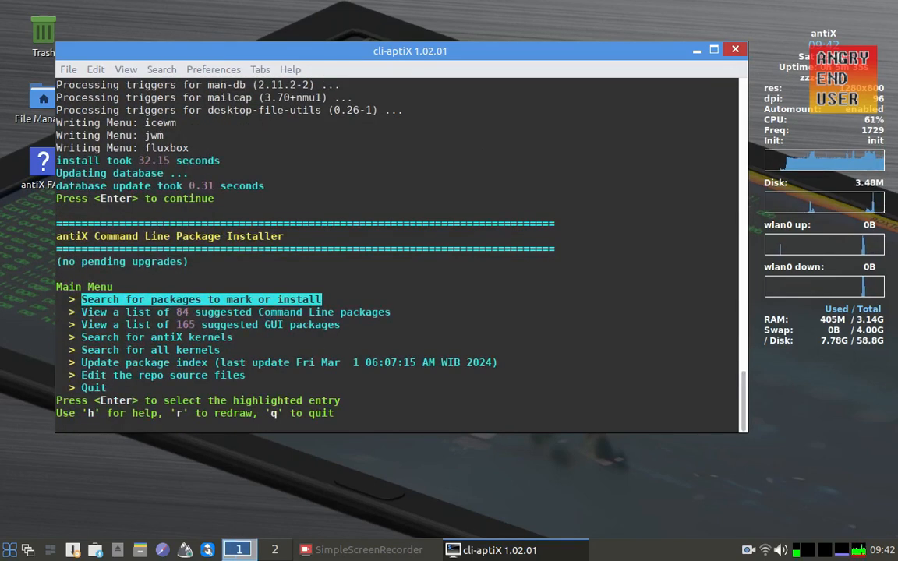
key("Down")
key("Down")
key("Down")
key("Down")
key("Down")
key("Down")
key("Down")
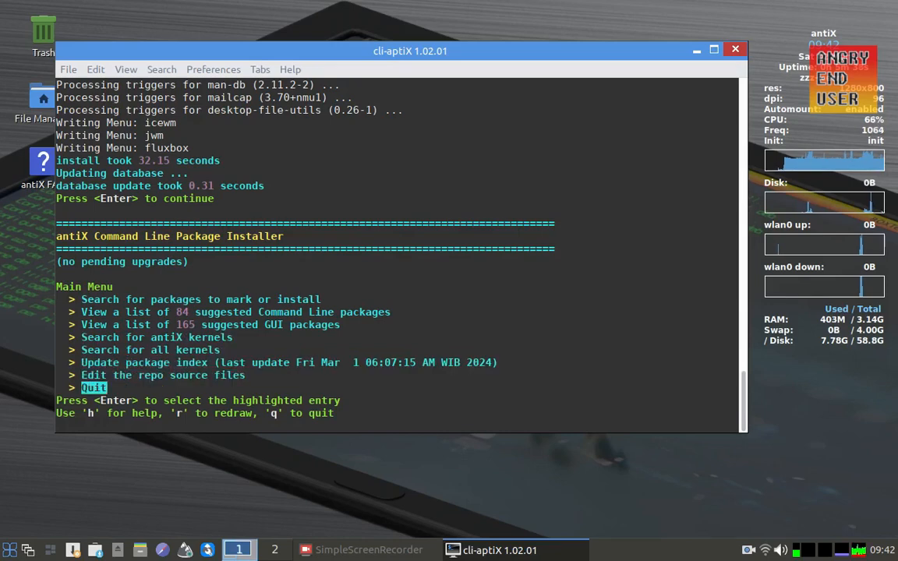
key("Return")
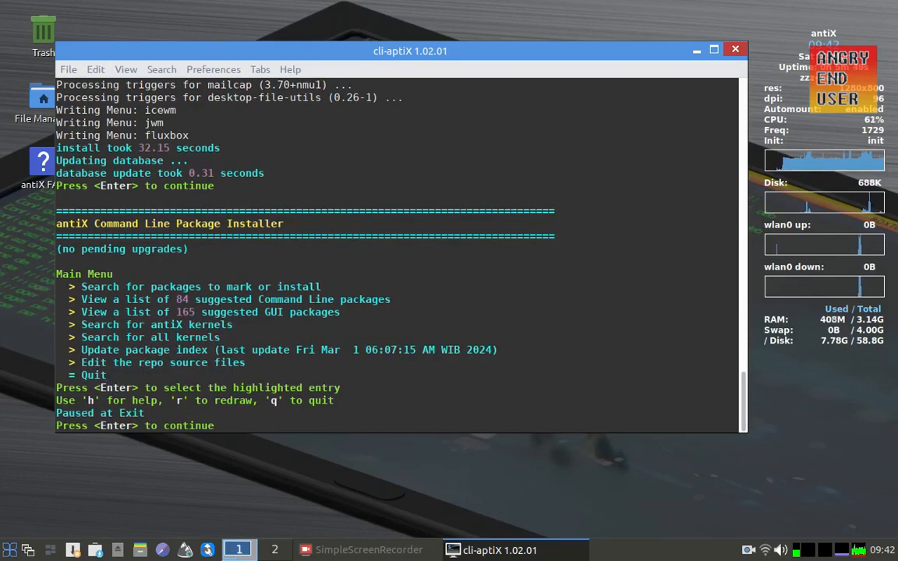
Close the terminal, launch BleachBit as root from Applications > System, then close it
key("Return")
right_click(195, 109)
mouse_move(258, 216)
mouse_move(366, 395)
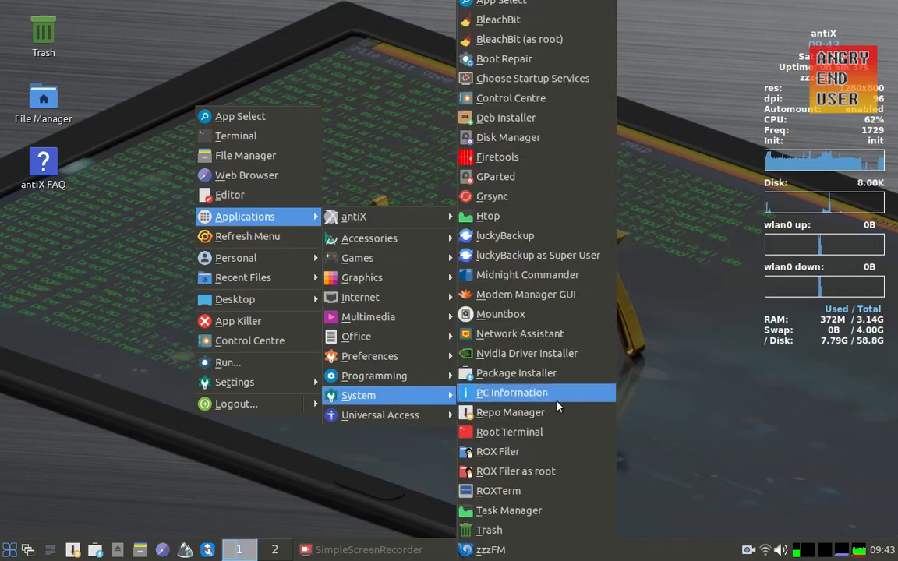
left_click(522, 36)
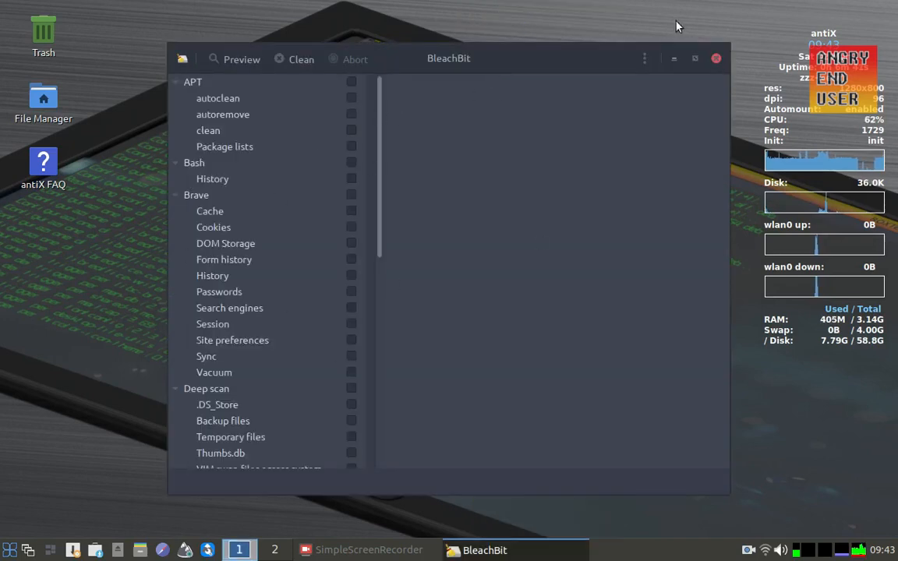
left_click(714, 62)
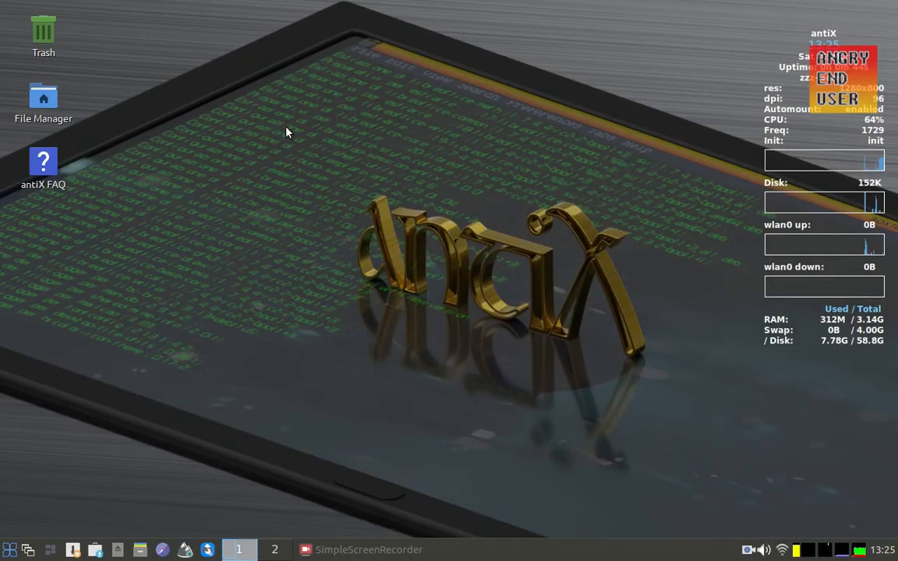
right_click(287, 133)
Open a new terminal, moving it off the desktop icons and widening it
left_click(304, 159)
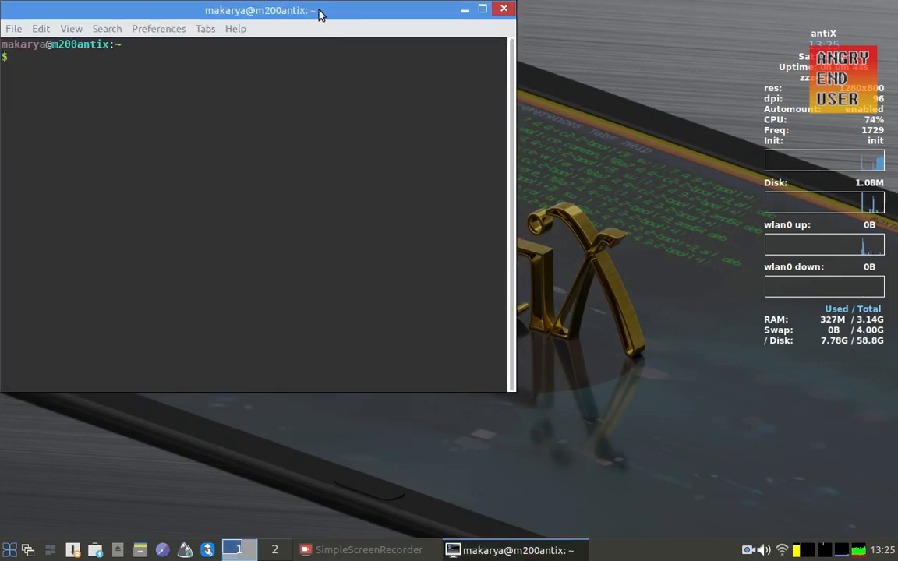
left_click_drag(319, 16, 437, 77)
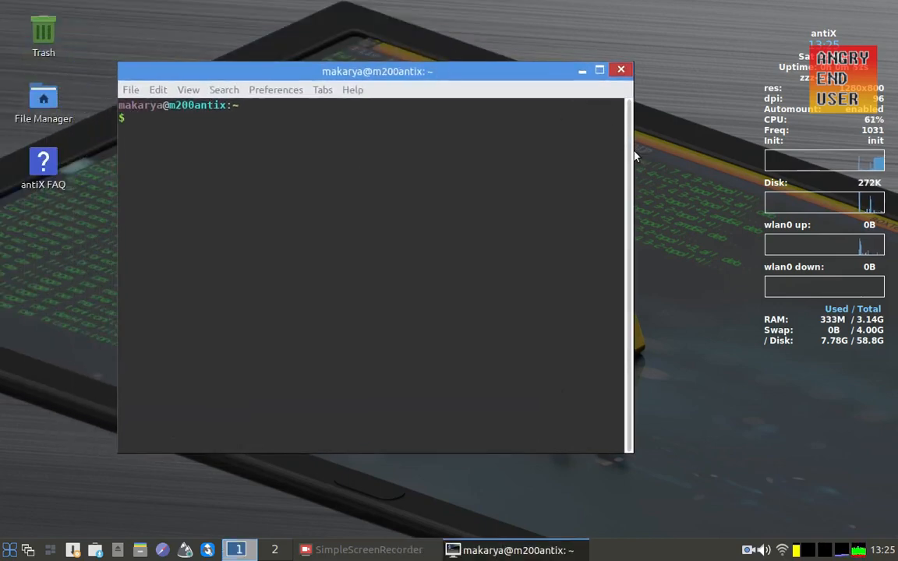
left_click_drag(633, 443, 744, 464)
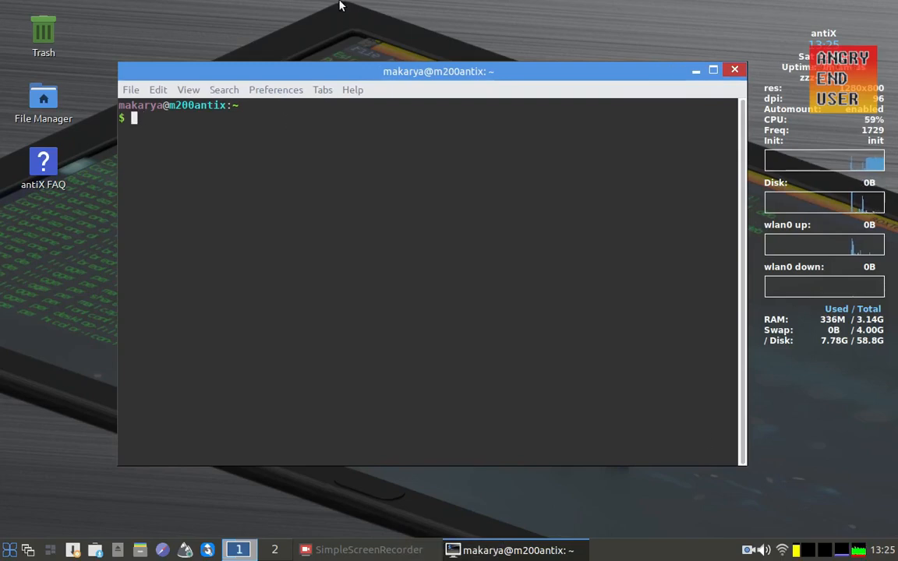
Install abiword 3.0.5~dfsg-3.2 and its 20 new packages with sudo apt install
type("ab")
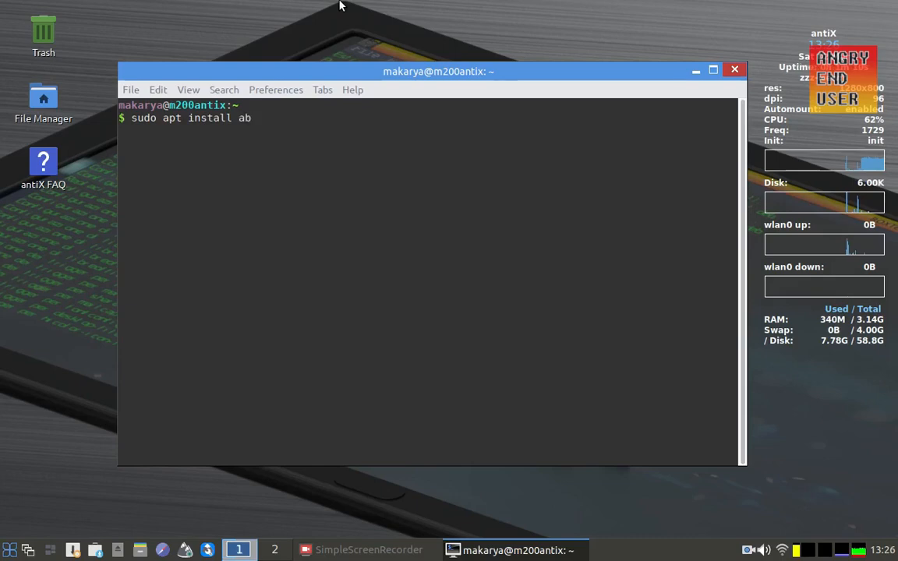
key("Return")
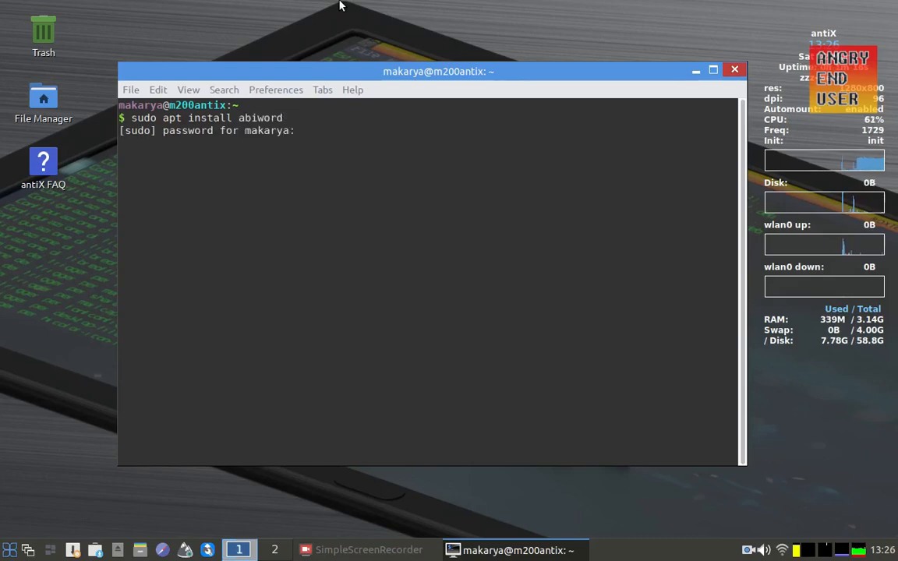
key("Return")
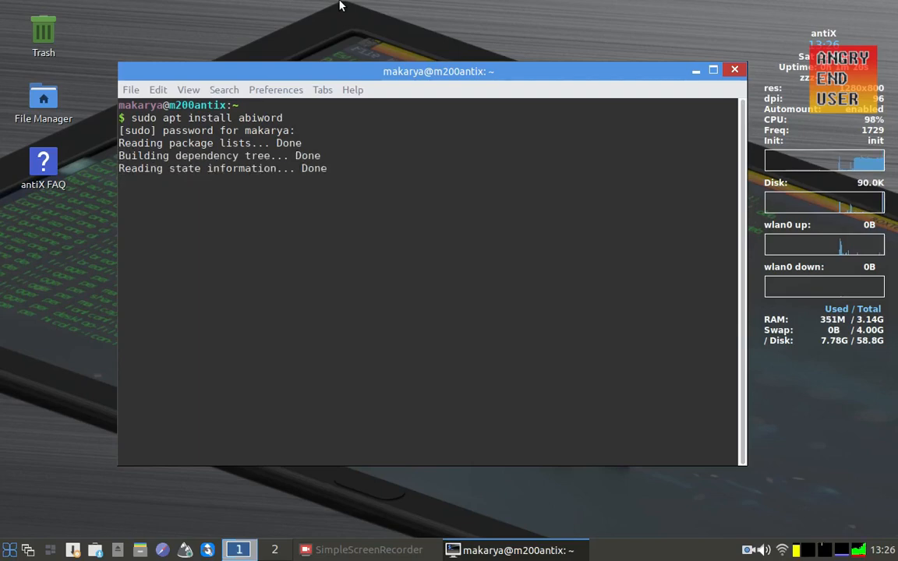
key("Return")
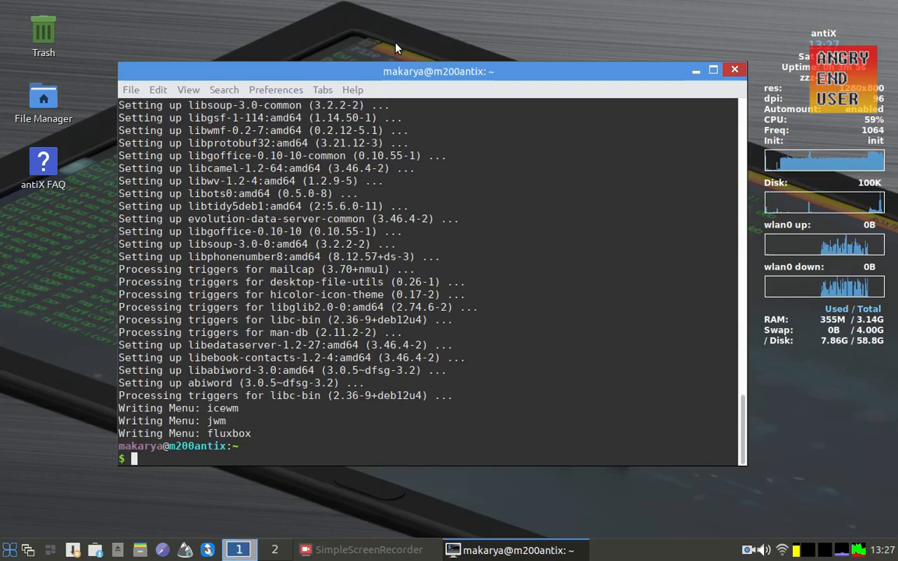
right_click(44, 309)
mouse_move(89, 112)
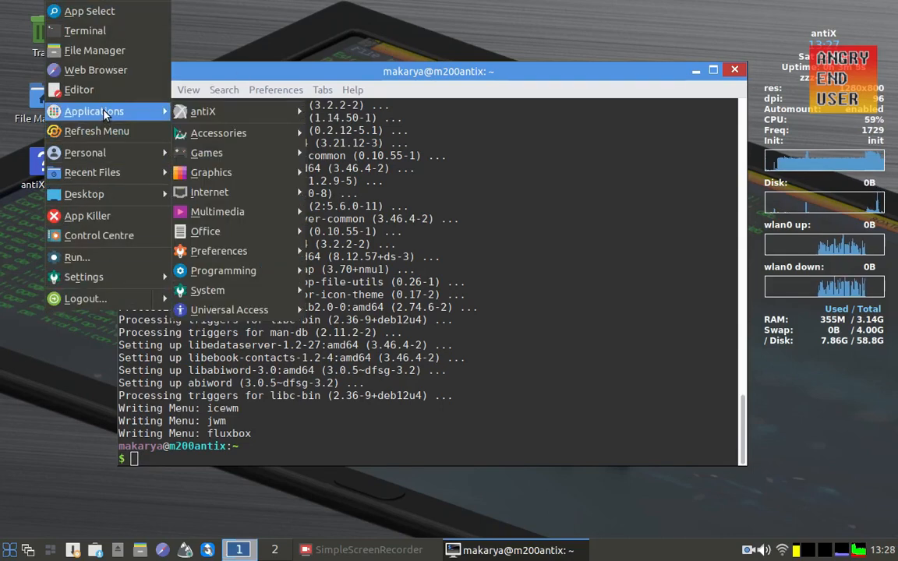
mouse_move(249, 231)
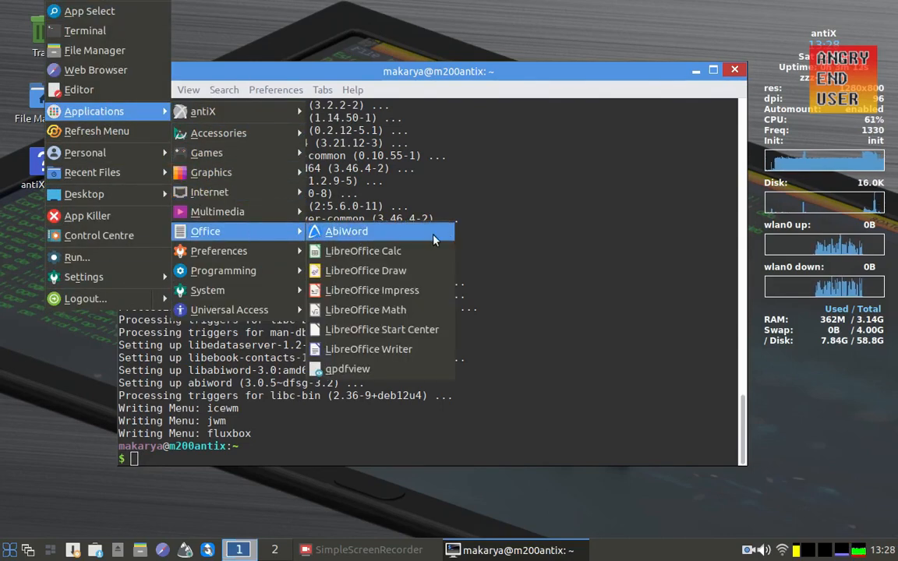
left_click(390, 231)
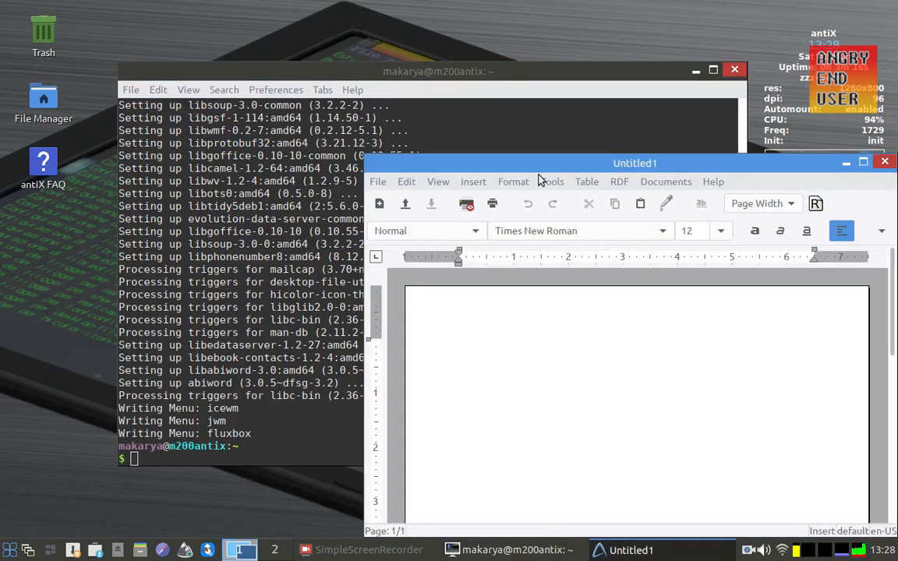
left_click(864, 163)
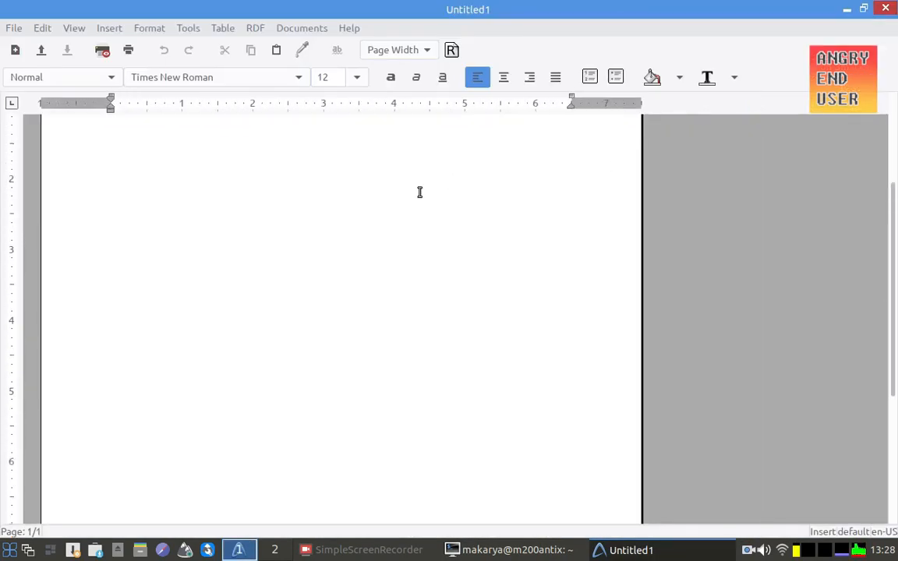
left_click(889, 9)
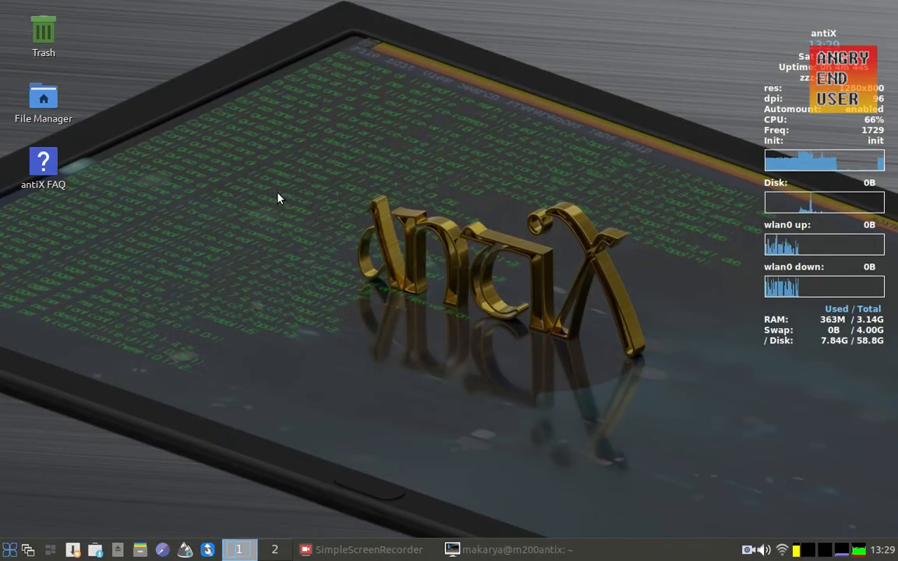
Open Synaptic Package Manager via the desktop menu's Control Centre, Software, Manage Packages
right_click(278, 197)
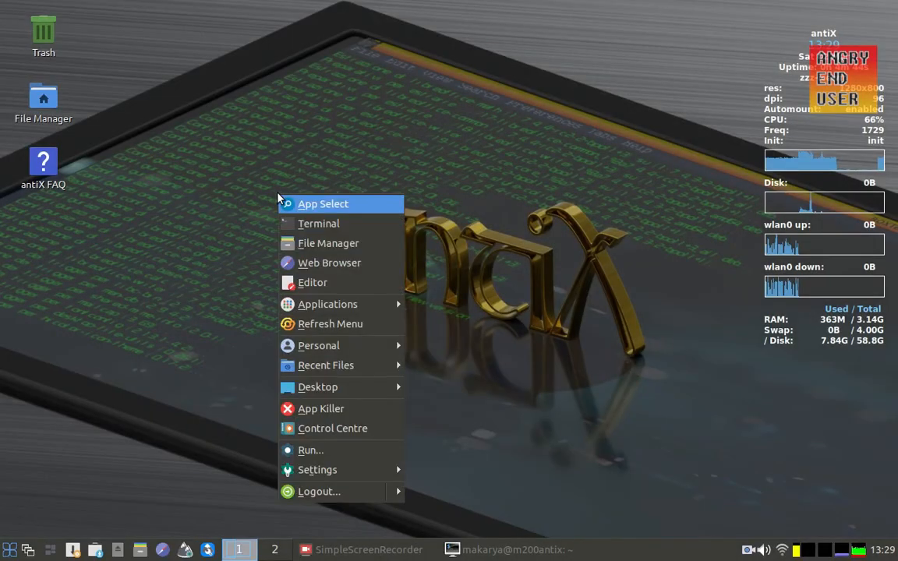
left_click(301, 428)
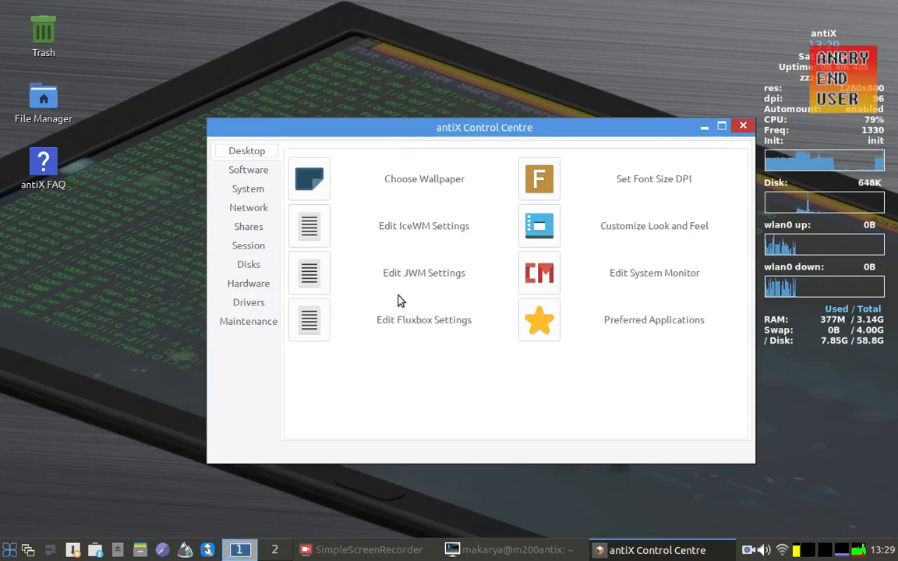
left_click(253, 171)
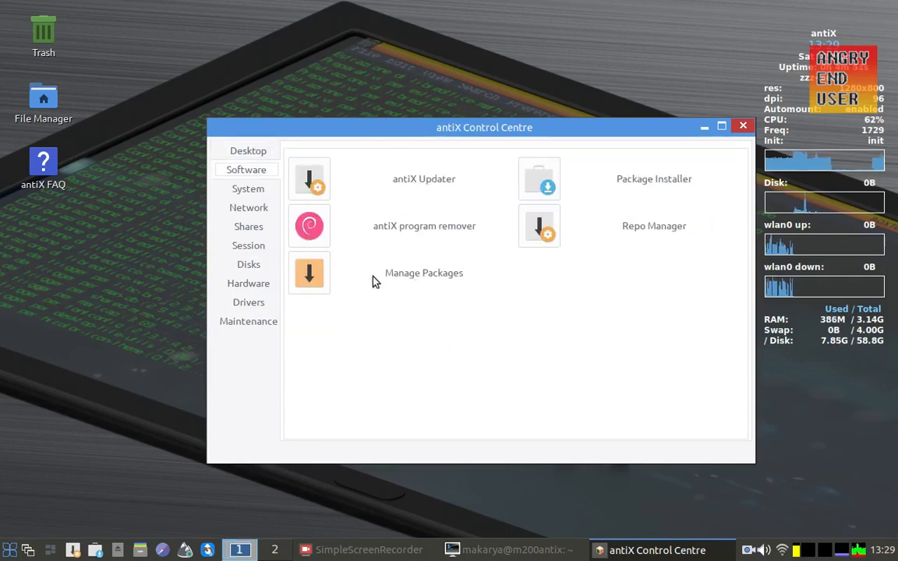
left_click(310, 273)
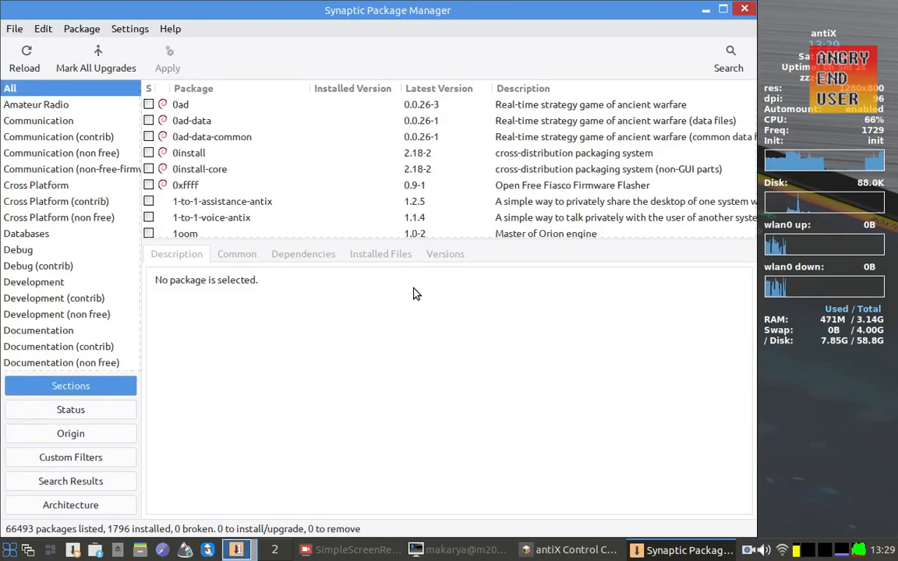
Search for gnumeric and mark it for installation, accepting the extra gnumeric-common and pxlib1 packages
left_click(728, 59)
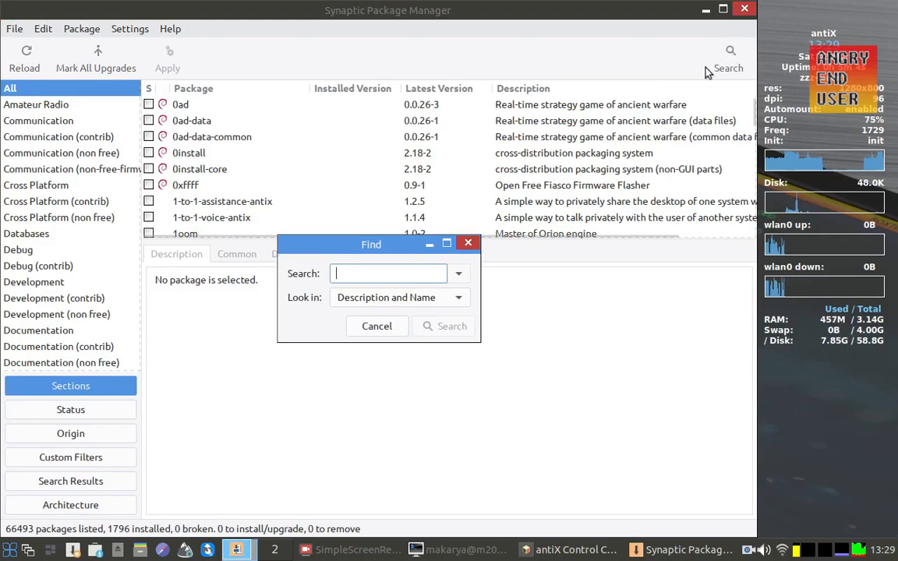
type("gnum")
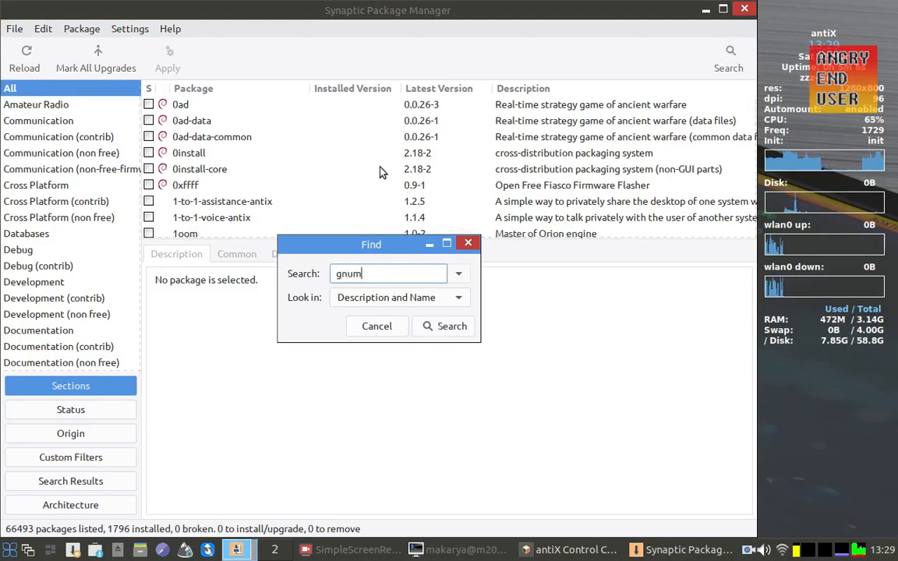
type("eric")
key("Return")
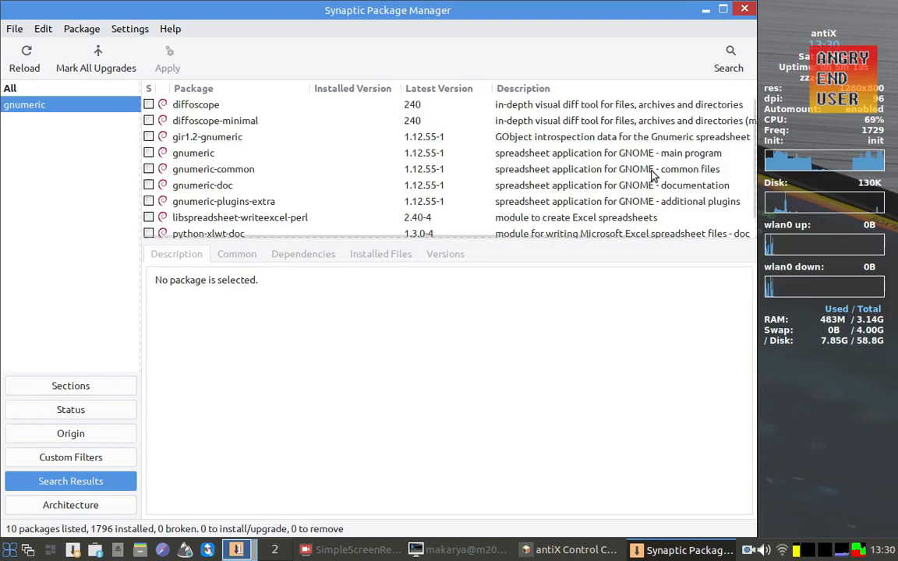
left_click(215, 156)
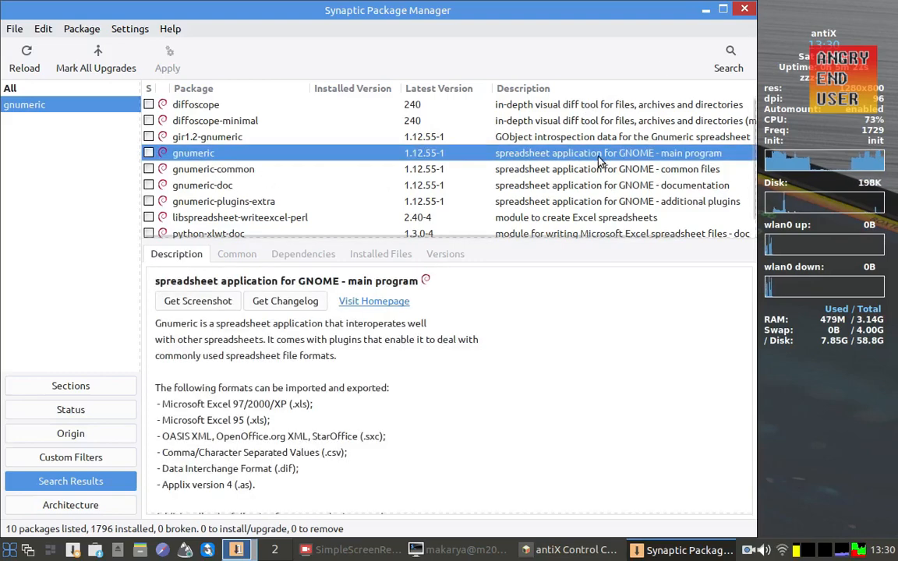
left_click(149, 153)
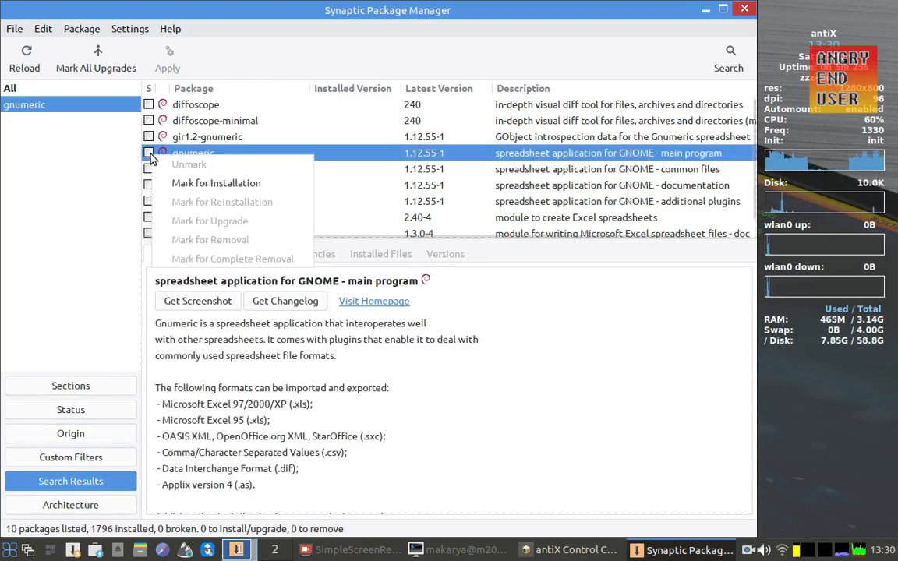
left_click(297, 193)
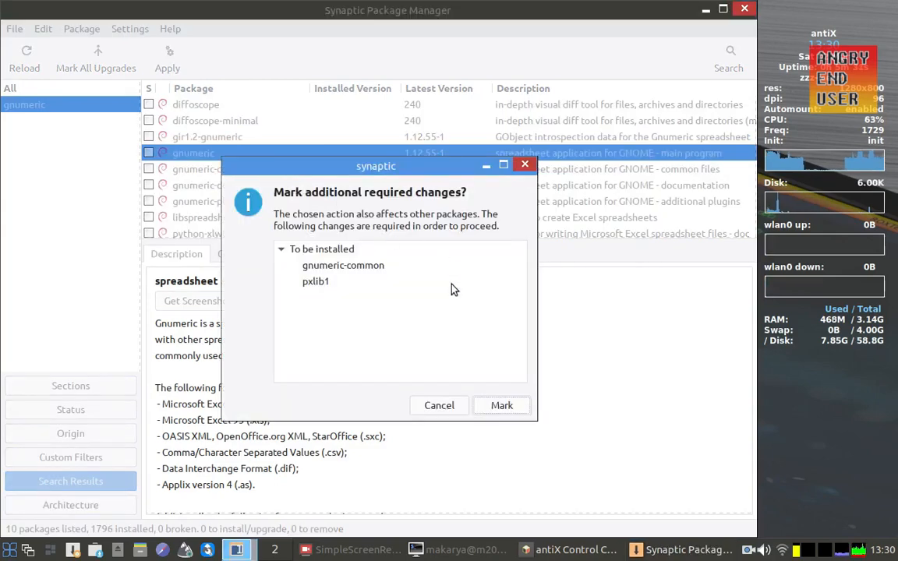
left_click(511, 409)
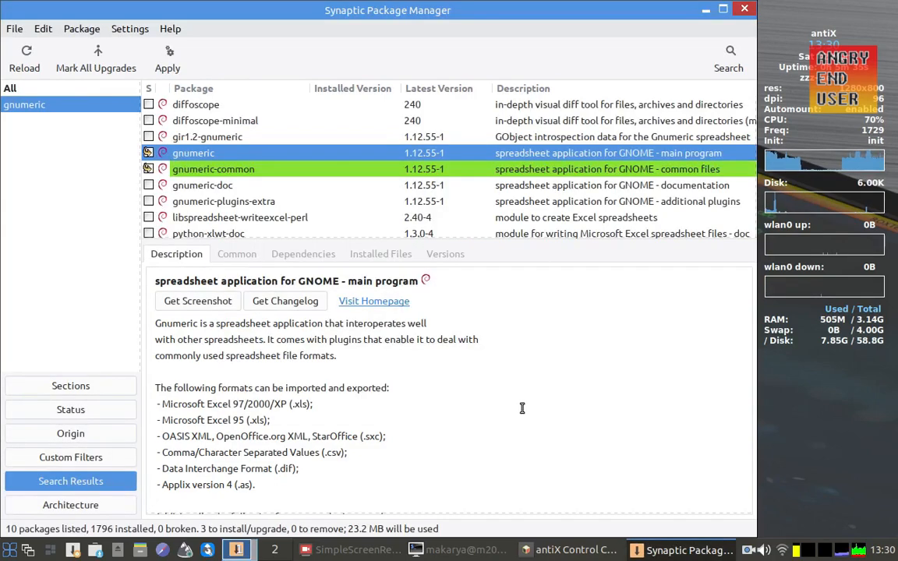
Apply the changes to install gnumeric 1.12.55-1, then close the finished dialog and minimize Synaptic
left_click(168, 59)
left_click(198, 225)
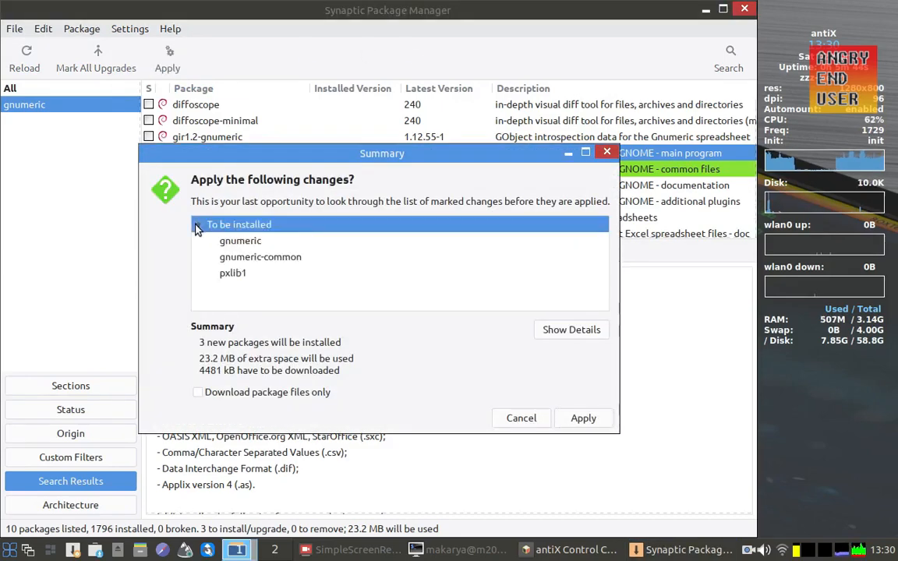
left_click(595, 422)
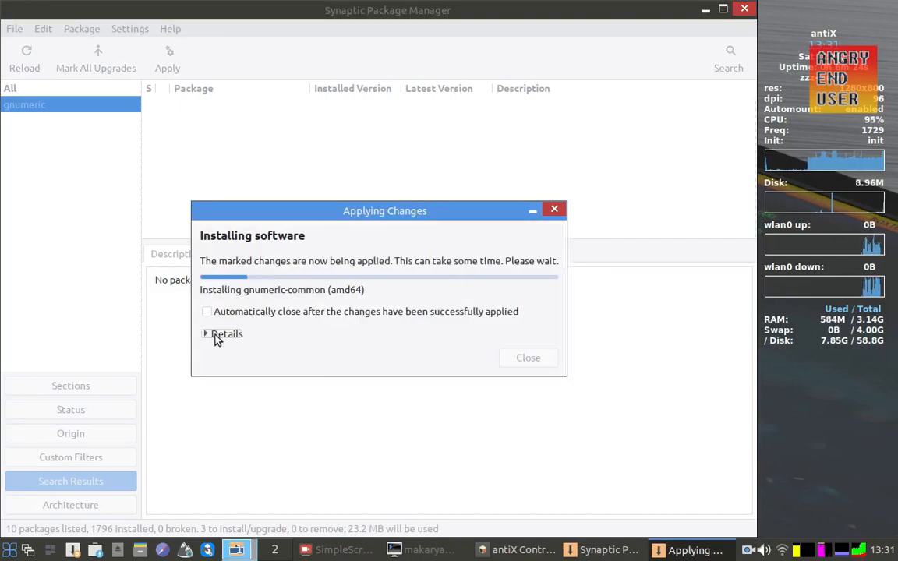
left_click(216, 334)
left_click_drag(506, 218, 520, 117)
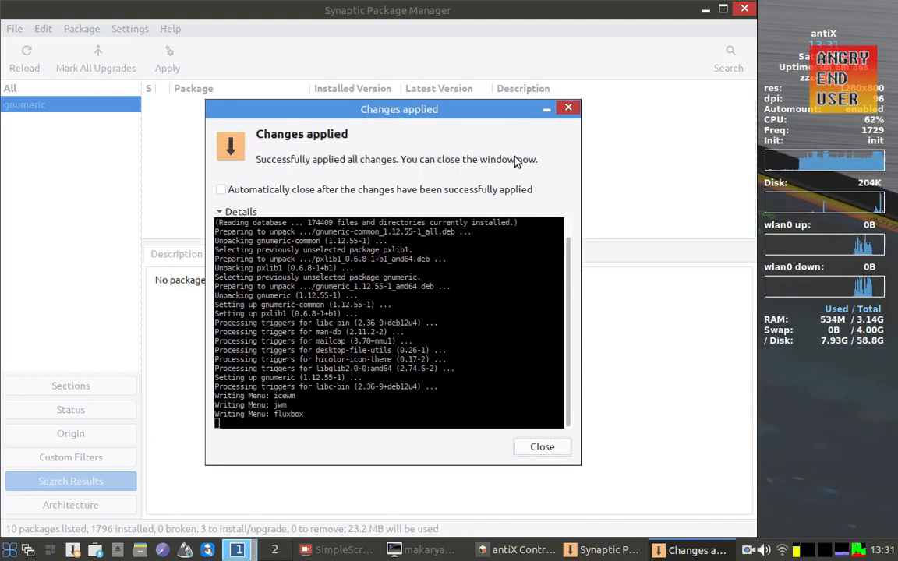
left_click(560, 446)
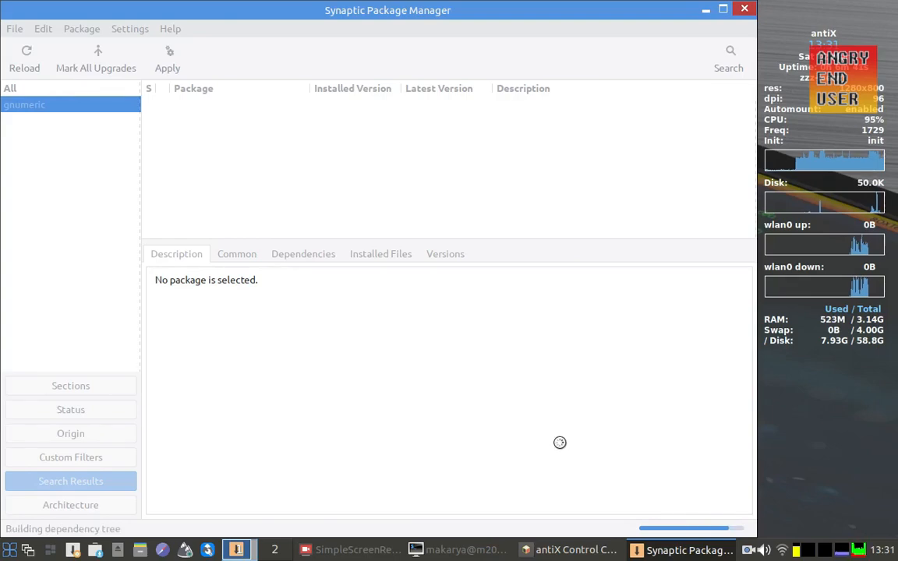
left_click(704, 10)
Launch Gnumeric from the desktop menu's Applications > Office and maximize its blank Book1
left_click(704, 124)
right_click(233, 95)
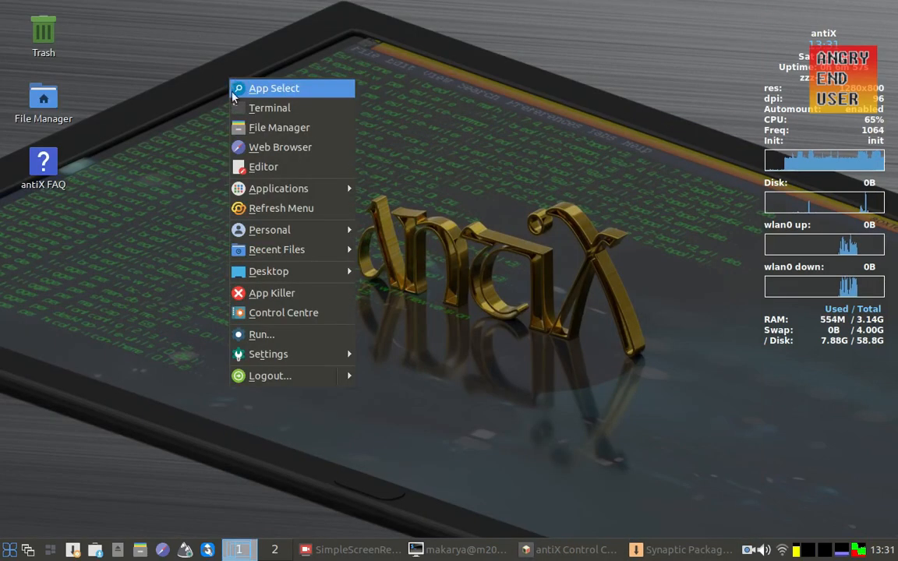
mouse_move(285, 188)
mouse_move(452, 309)
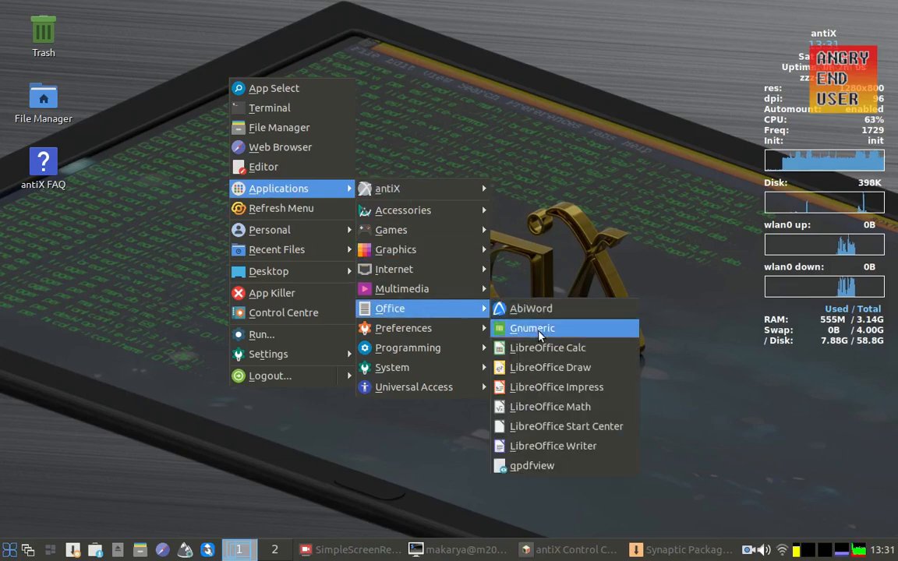
left_click(566, 329)
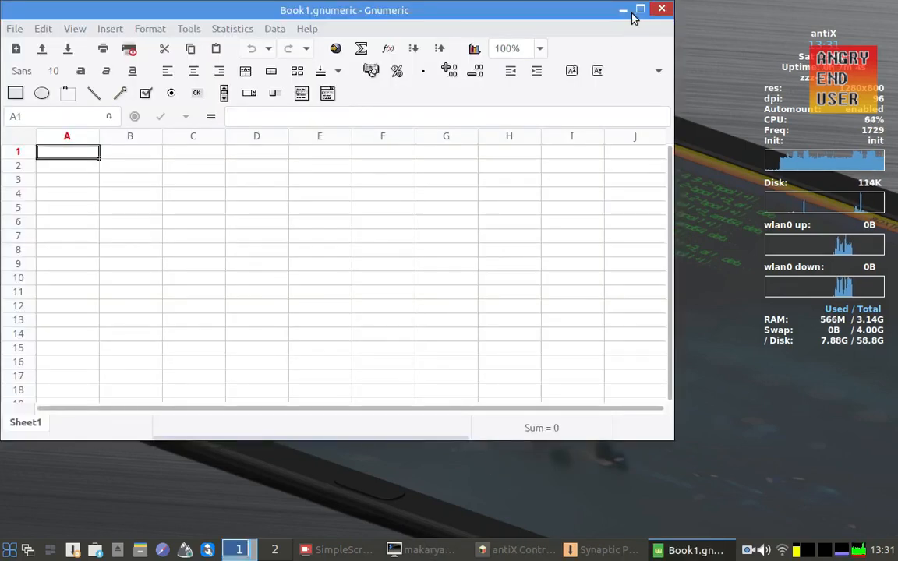
left_click(635, 12)
scroll(541, 283, "down", 14)
scroll(546, 286, "up", 14)
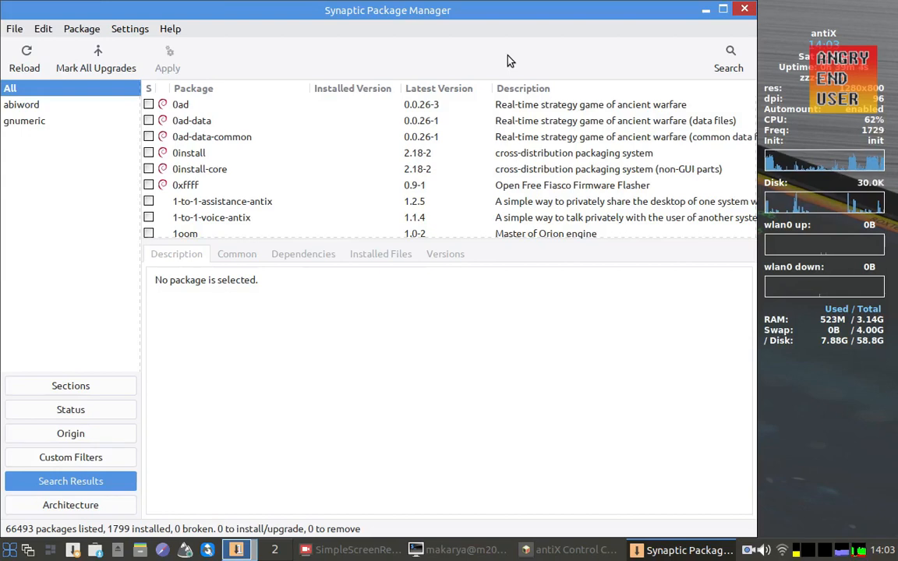
Search for abiword and mark the abiword package for removal
left_click(729, 56)
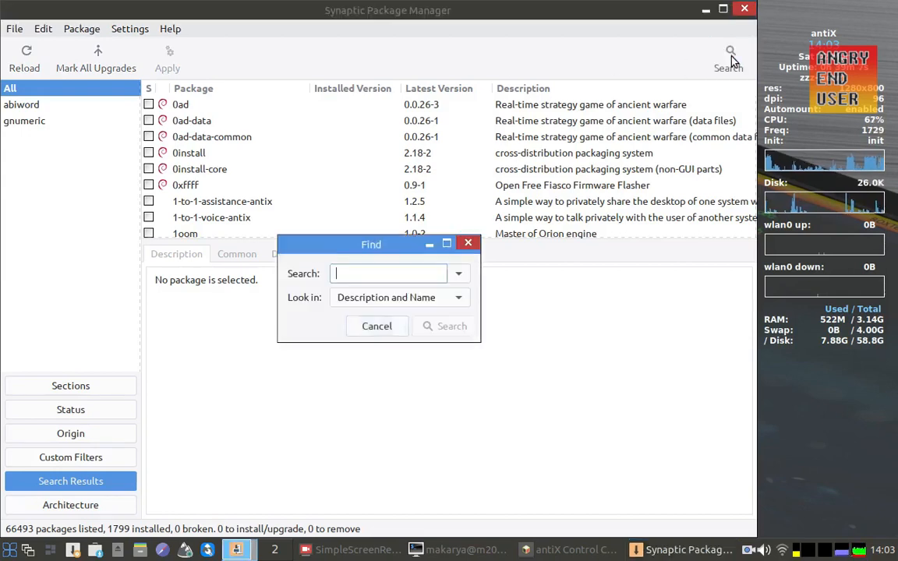
type("abi")
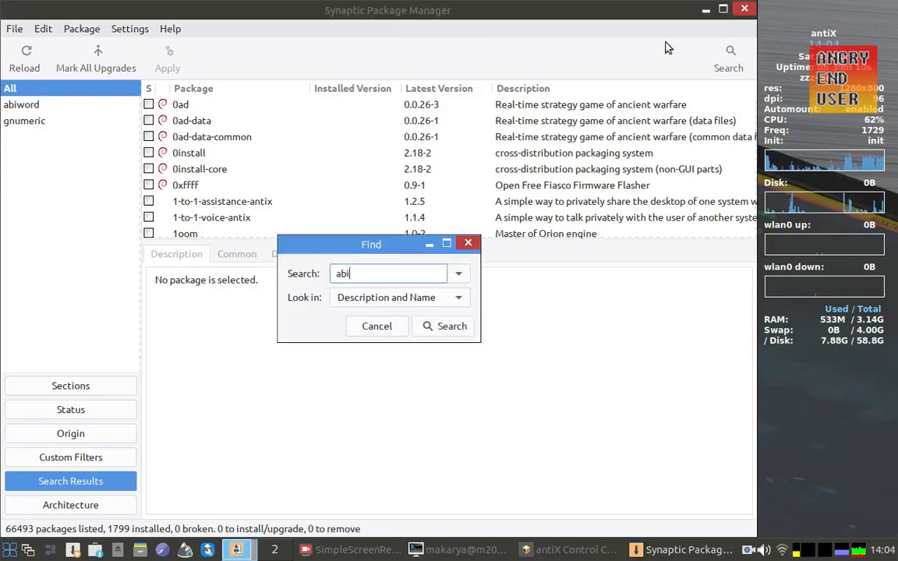
type("word")
key("Return")
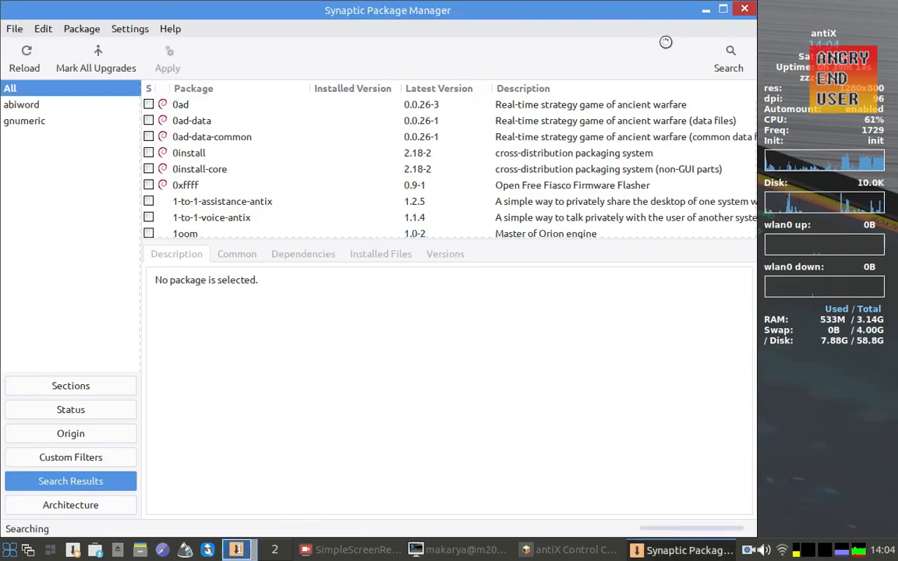
left_click(241, 106)
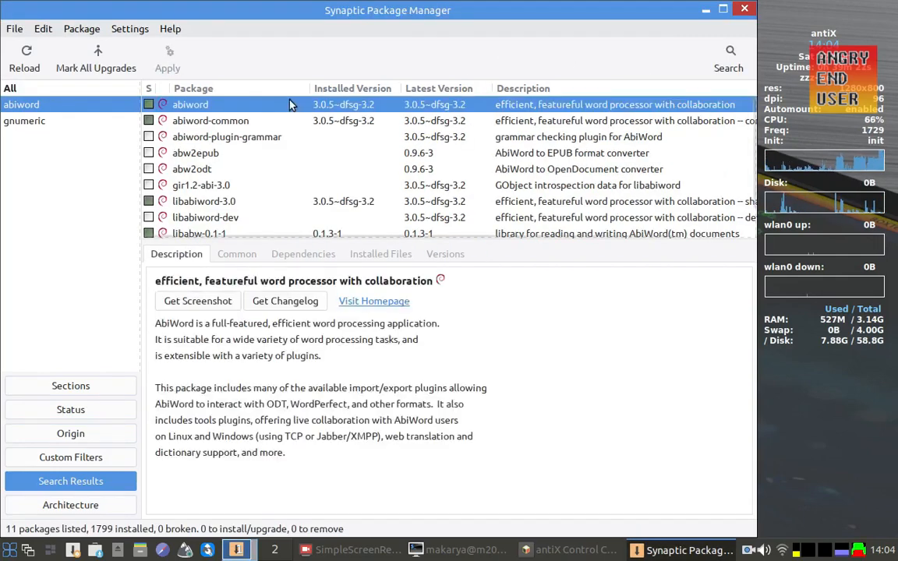
right_click(243, 110)
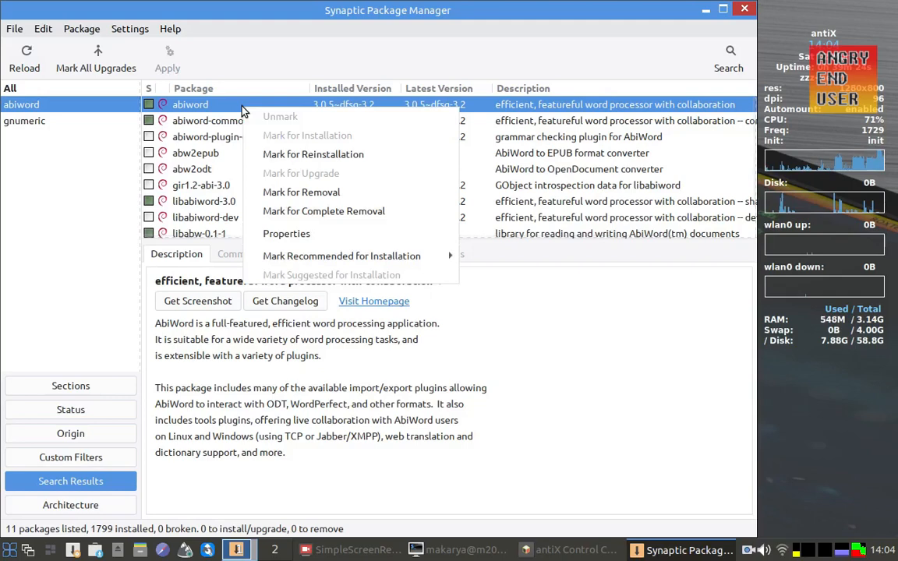
left_click(316, 193)
Review the summary listing abiword as the 1 package to remove, freeing 3550 kB, and confirm
left_click(170, 58)
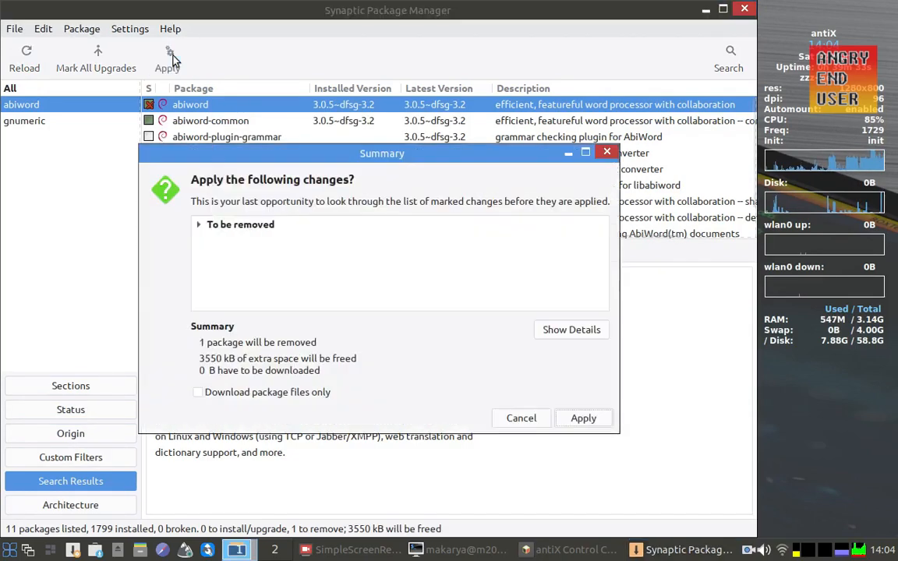
left_click(198, 225)
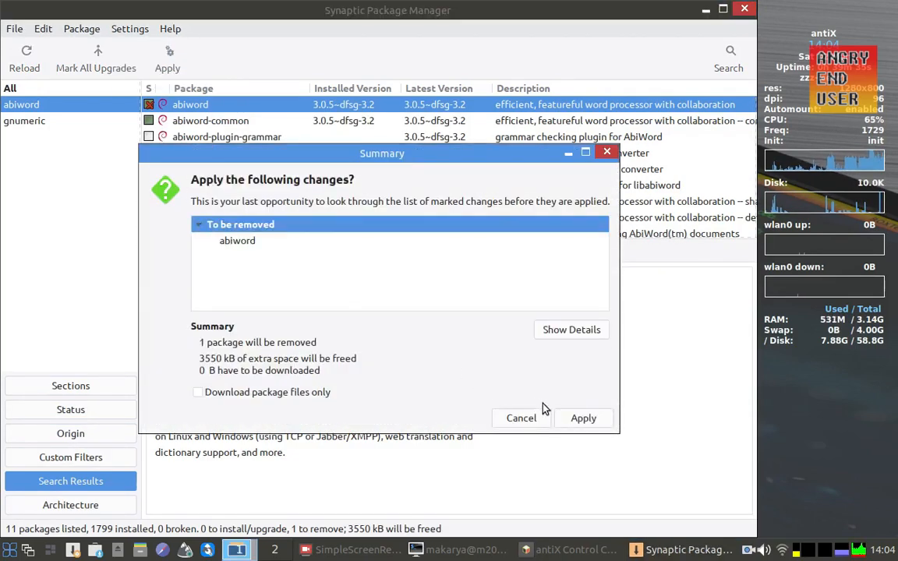
left_click(608, 418)
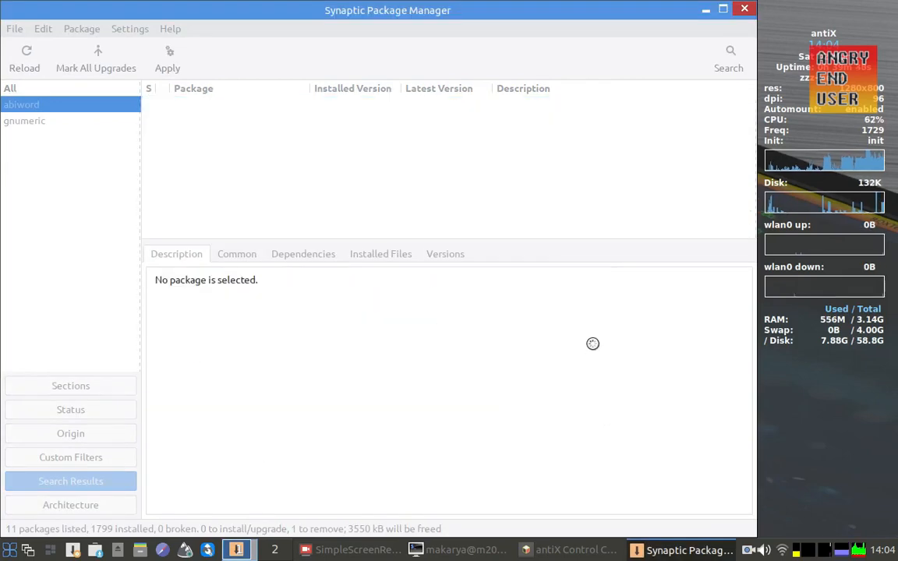
Finish removing abiword, dismiss the changes report and close Synaptic
left_click(227, 334)
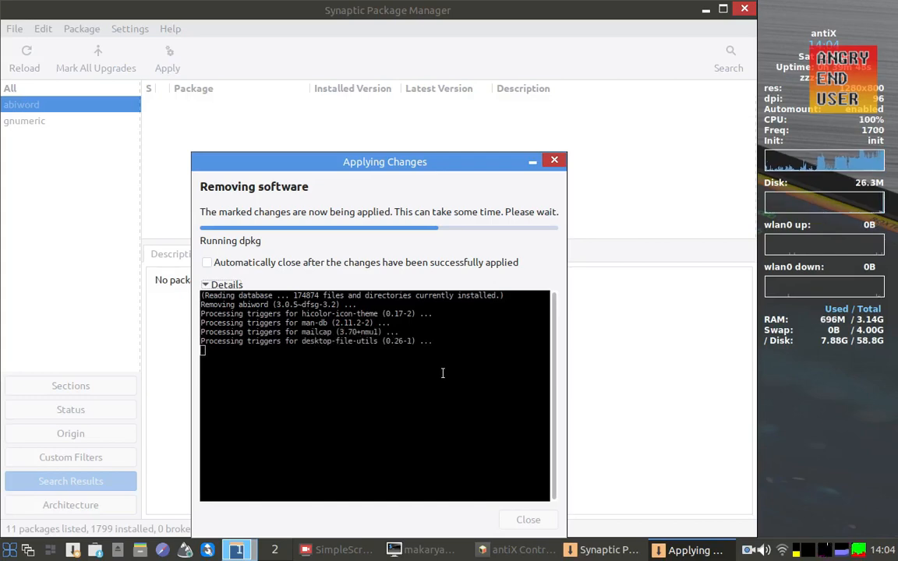
left_click_drag(415, 157, 466, 97)
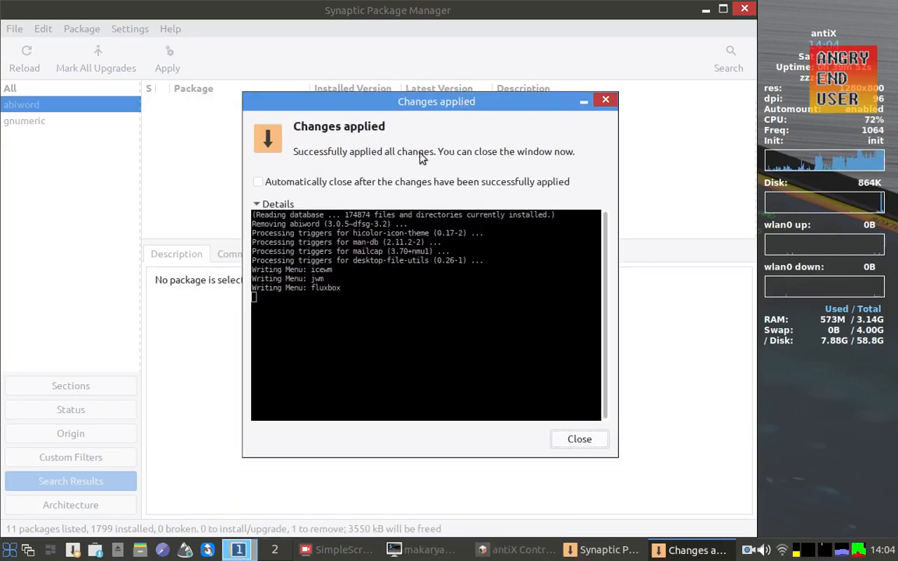
left_click(581, 441)
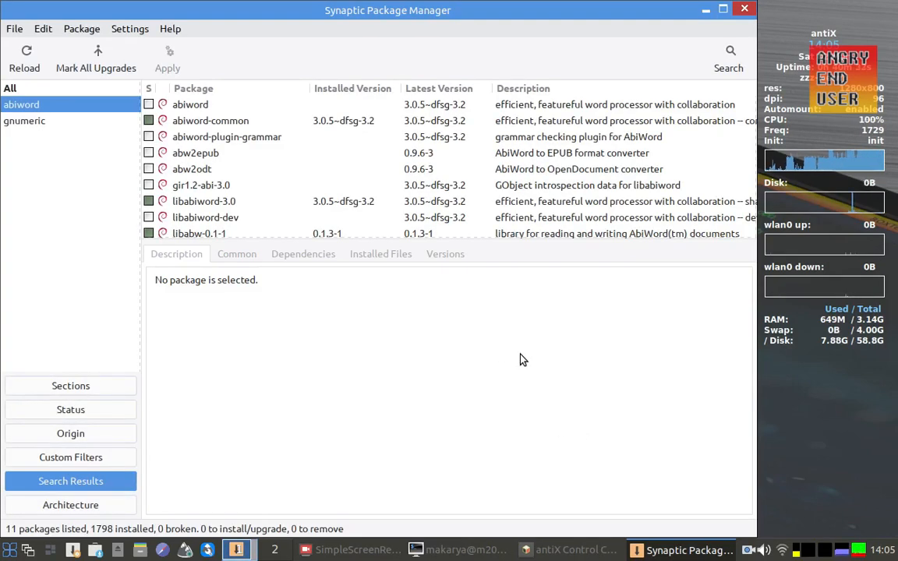
left_click(745, 8)
Launch a spreadsheet application from the start menu's Office submenu
left_click(10, 550)
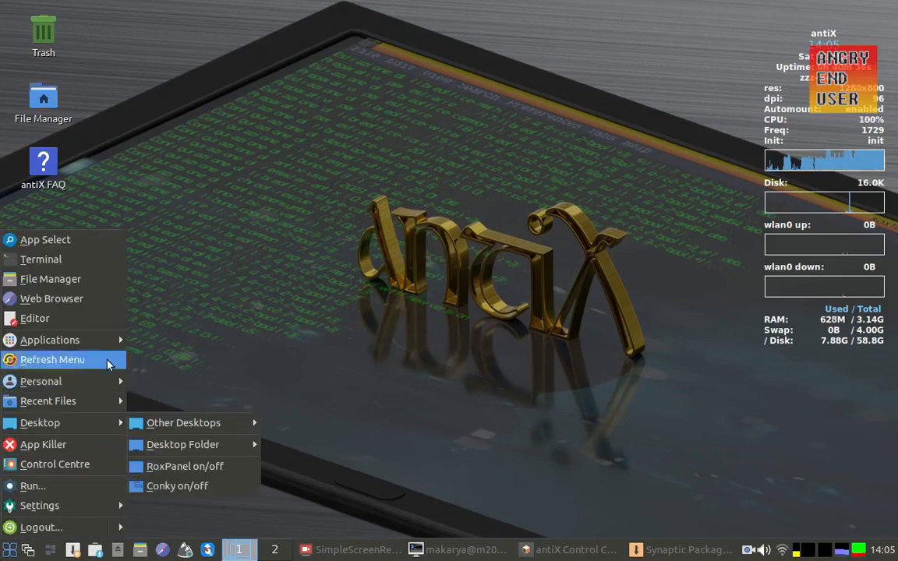
mouse_move(101, 340)
mouse_move(187, 426)
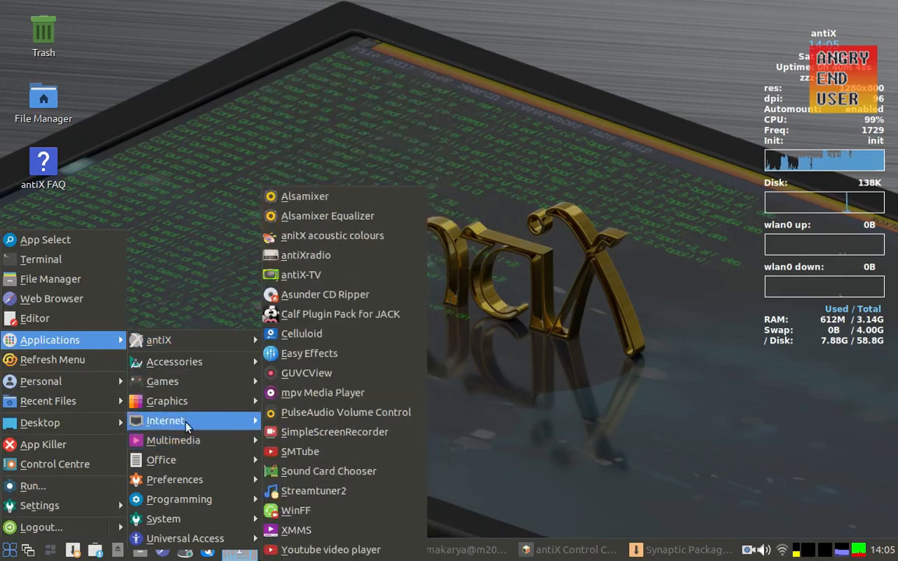
mouse_move(187, 460)
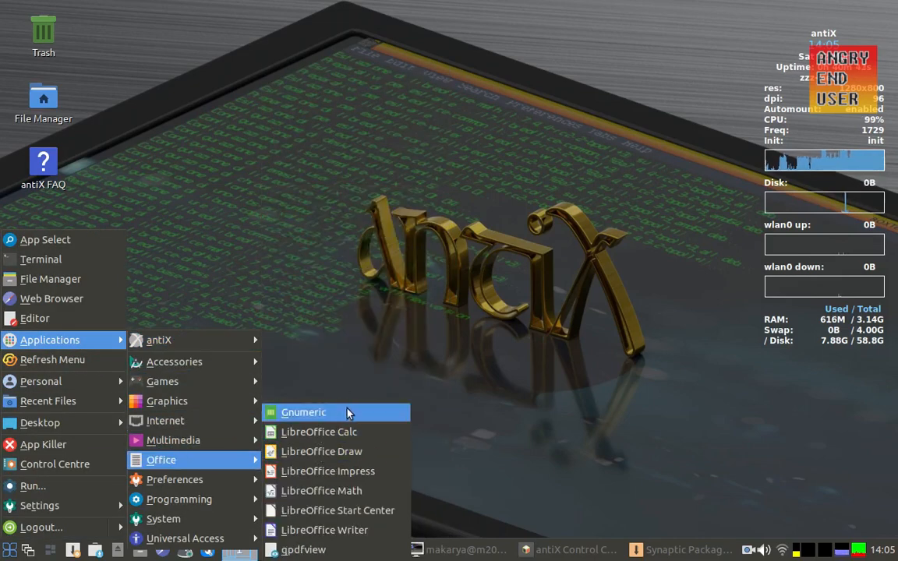
left_click(387, 432)
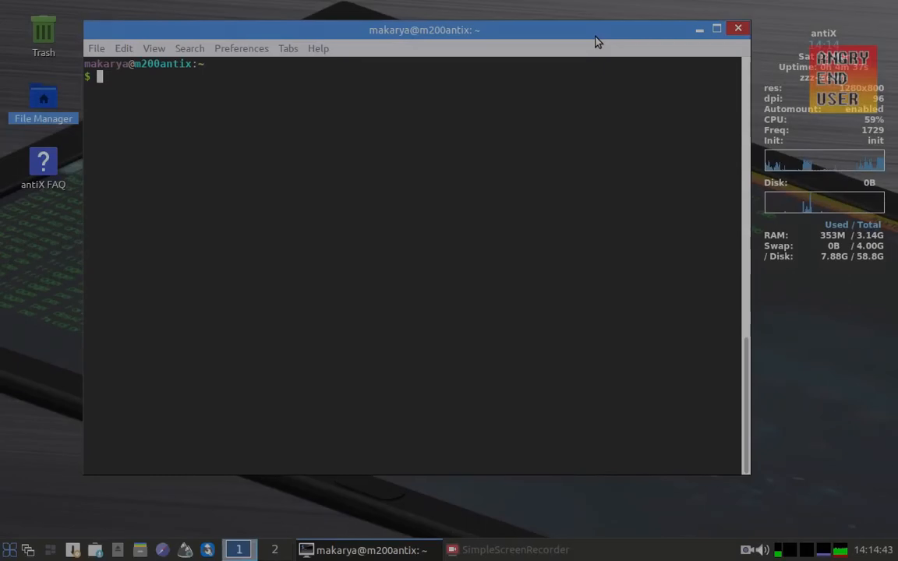
Run 'sudo apt remove gnumeric' and confirm, removing gnumeric 1.12.55-1 to free 10.2 MB
type("sudo apt r")
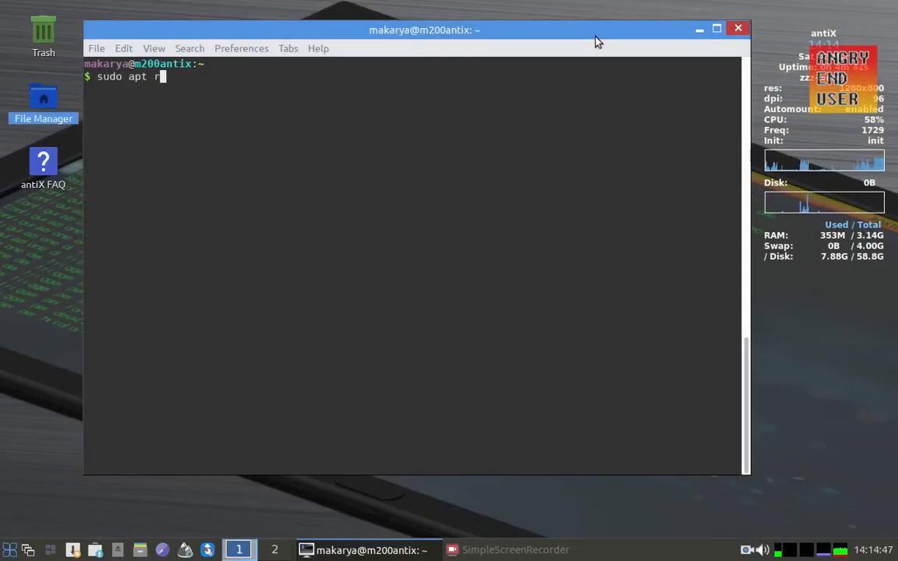
type("emove gnumeric")
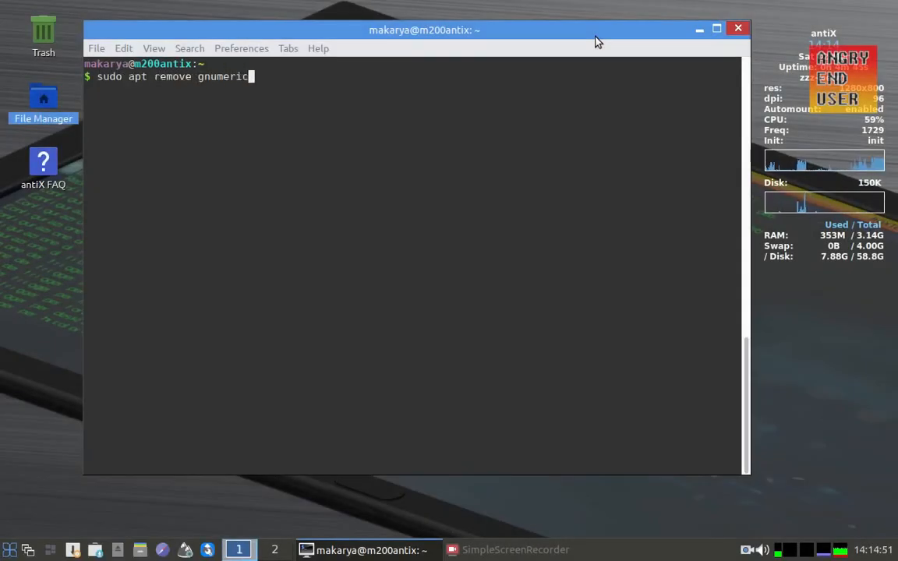
key("Return")
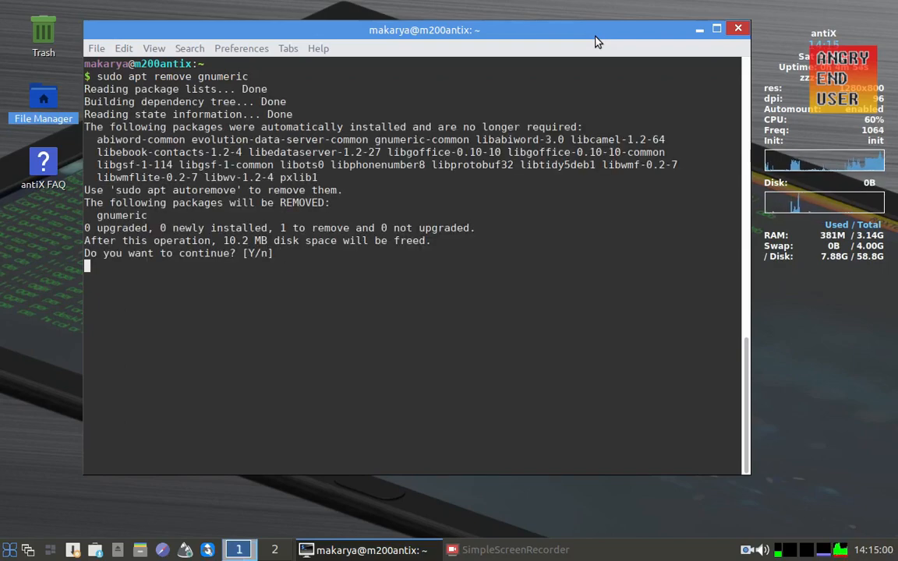
key("Return")
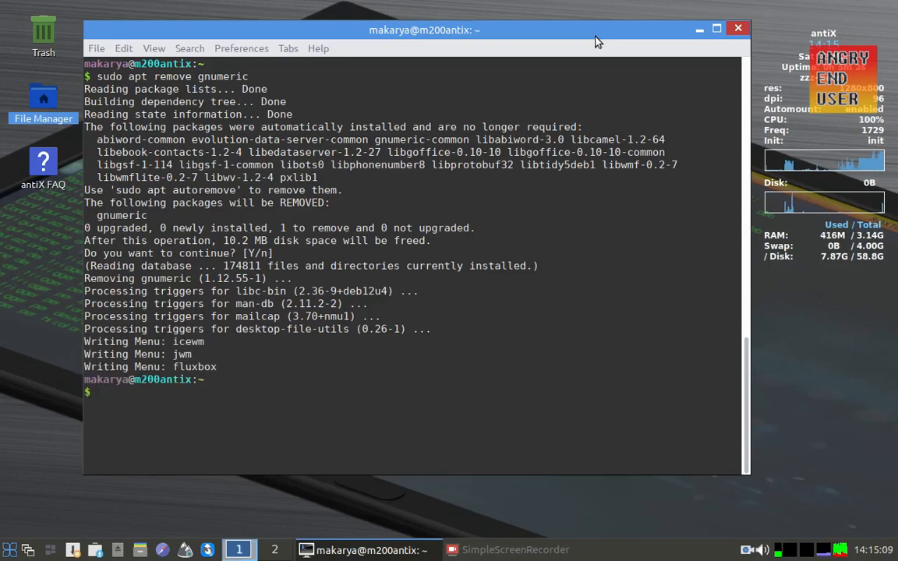
Highlight the no-longer-required packages notice and the suggestion to run autoremove
left_click_drag(81, 124, 598, 130)
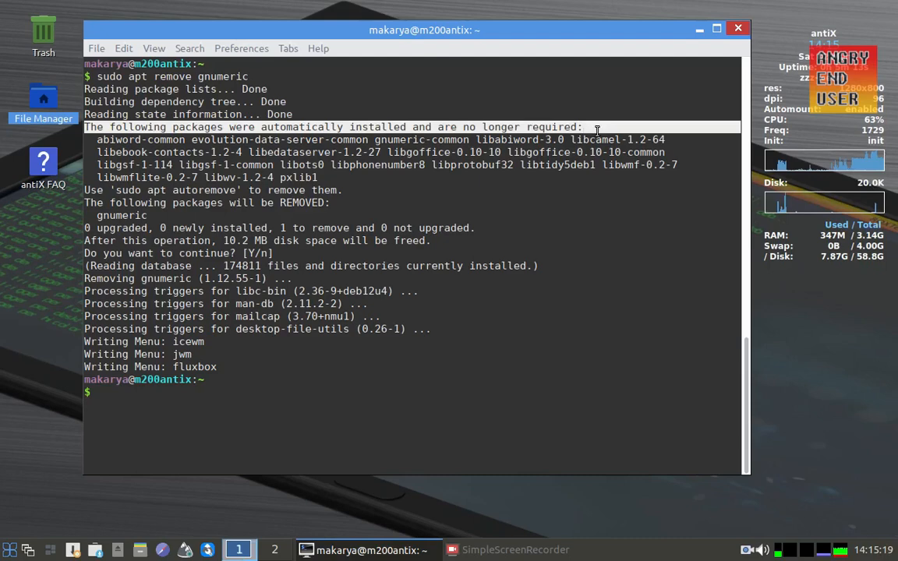
left_click_drag(667, 126, 698, 177)
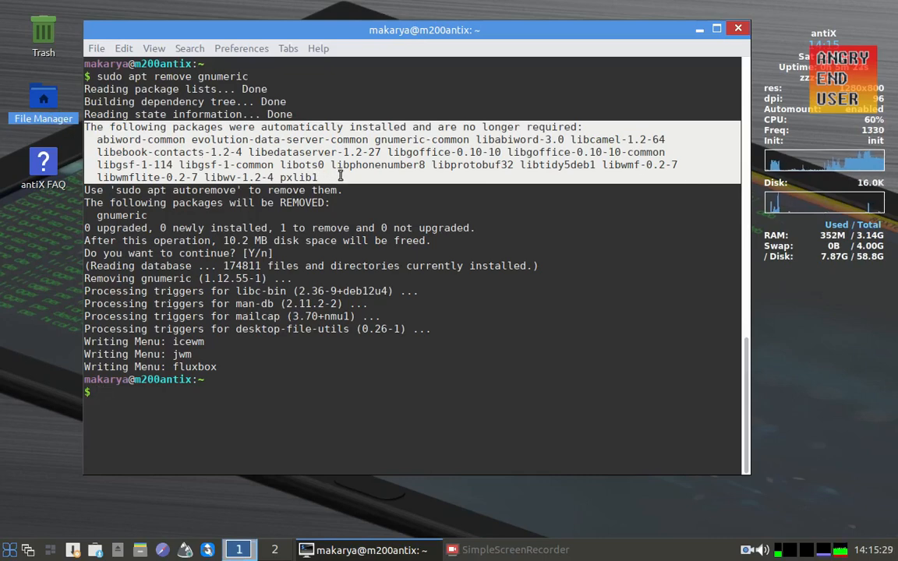
left_click_drag(350, 190, 90, 192)
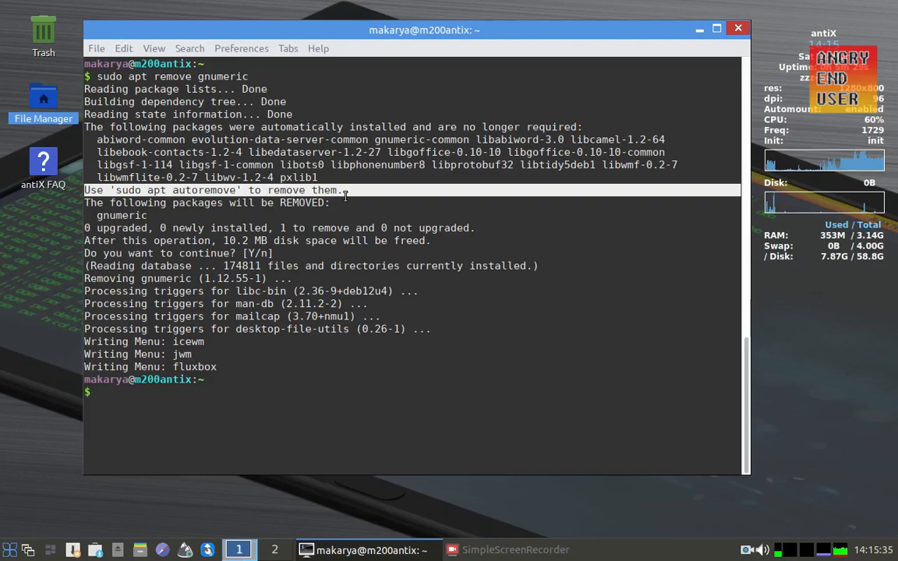
Run 'sudo apt autoremove' and confirm, removing 19 unneeded packages to free 63.9 MB
type("s")
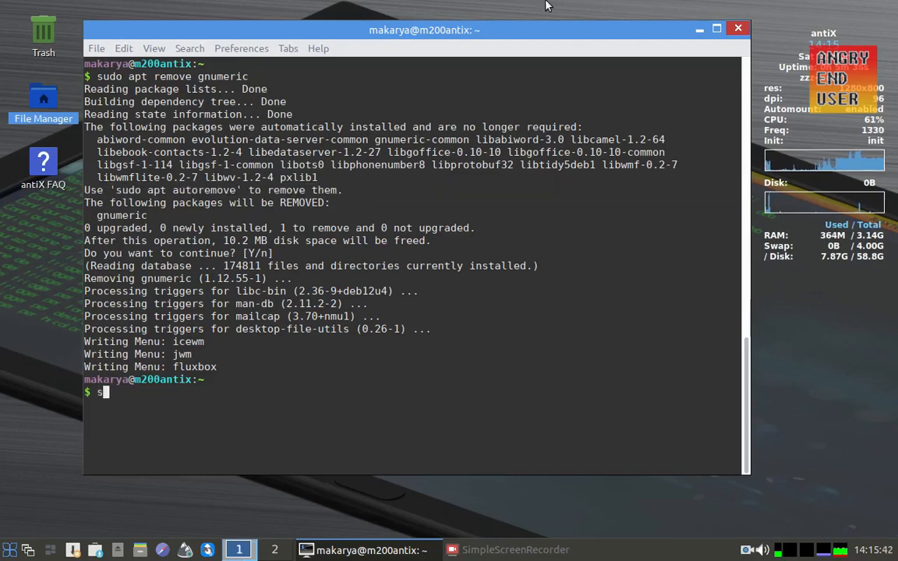
type("udo apt autoremove")
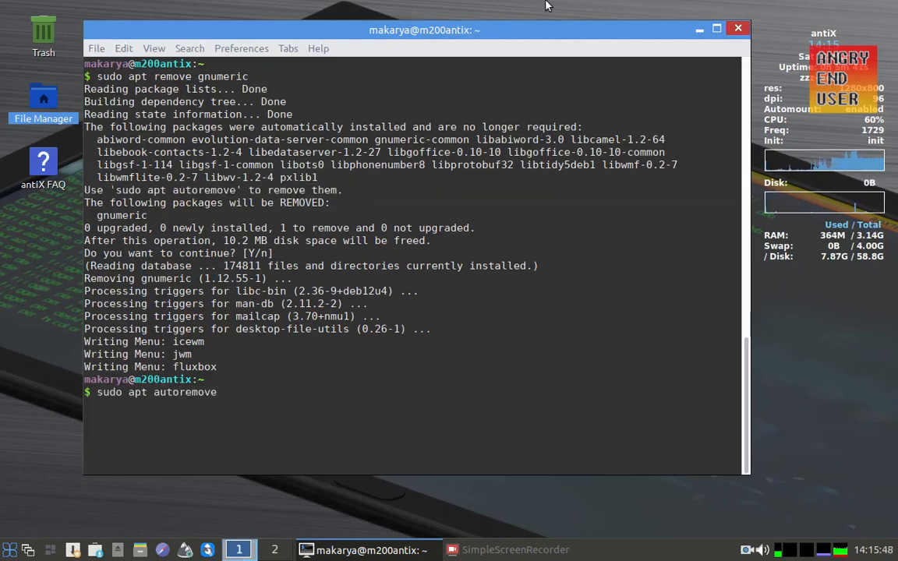
key("Return")
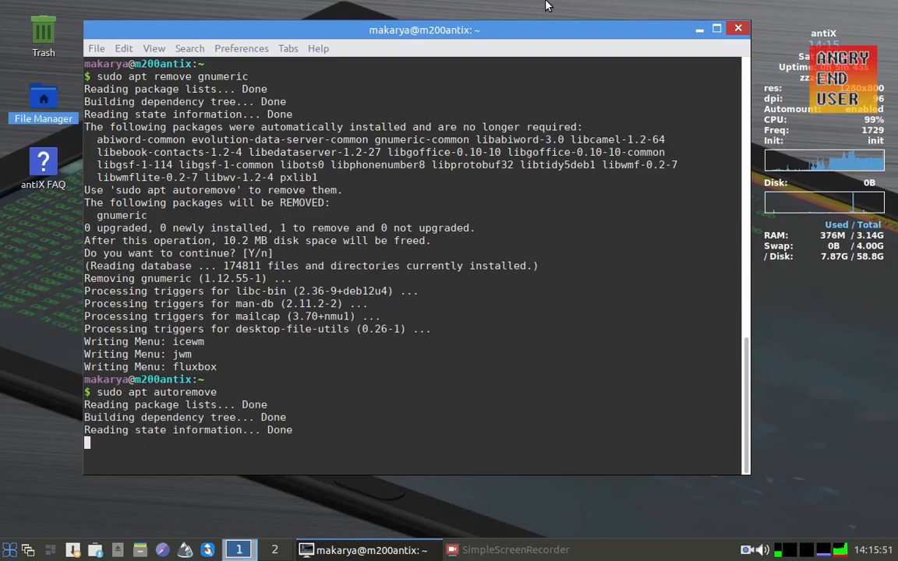
key("Return")
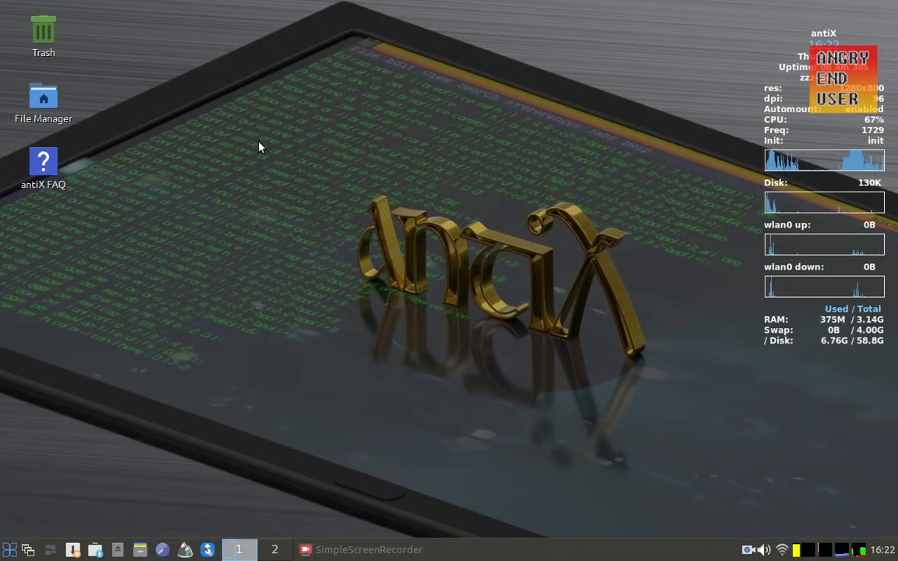
Launch Firefox ESR from the desktop menu, search for peazip and open the PeaZip website
right_click(260, 147)
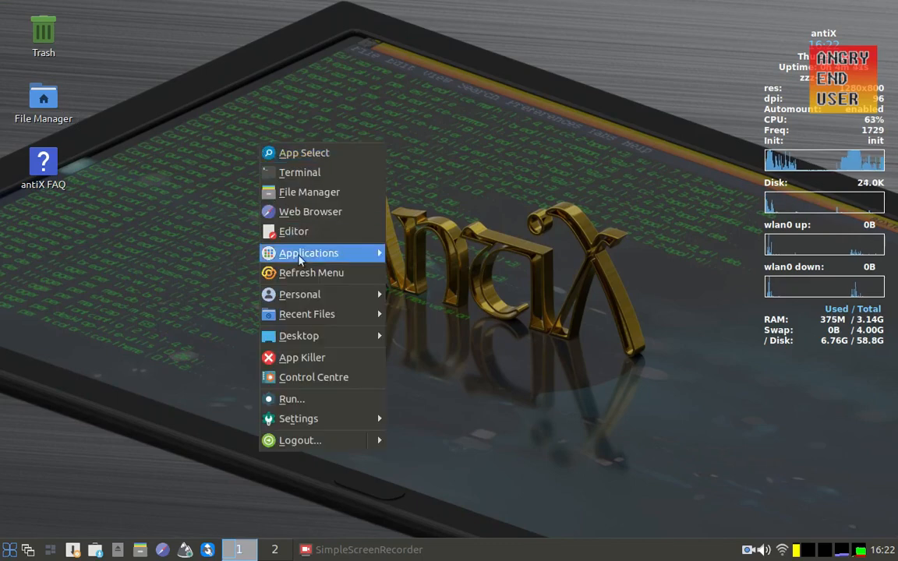
mouse_move(343, 252)
mouse_move(474, 337)
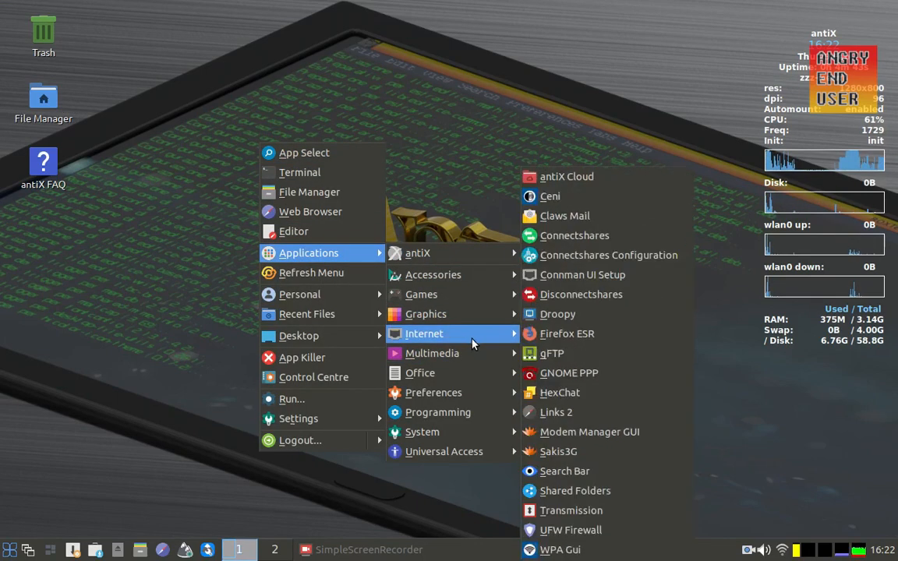
left_click(551, 336)
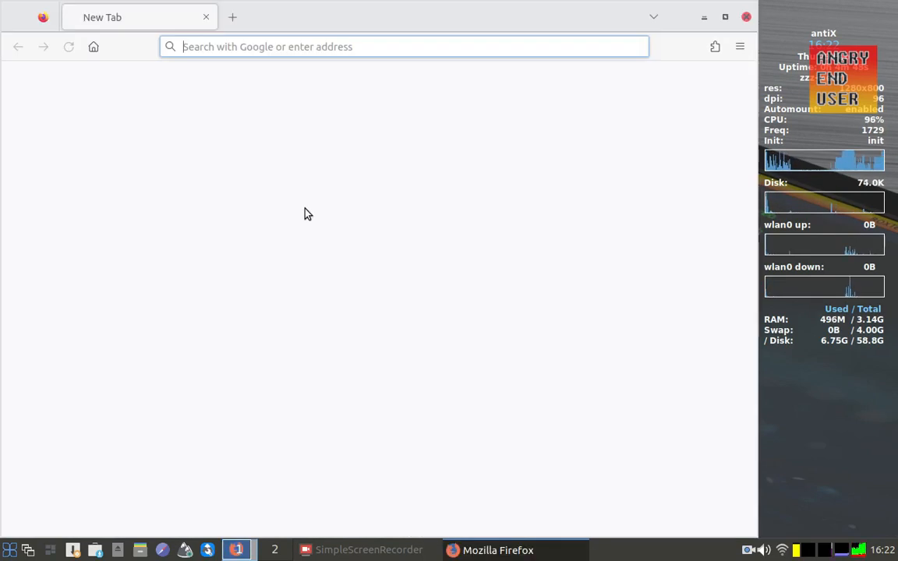
type("pea")
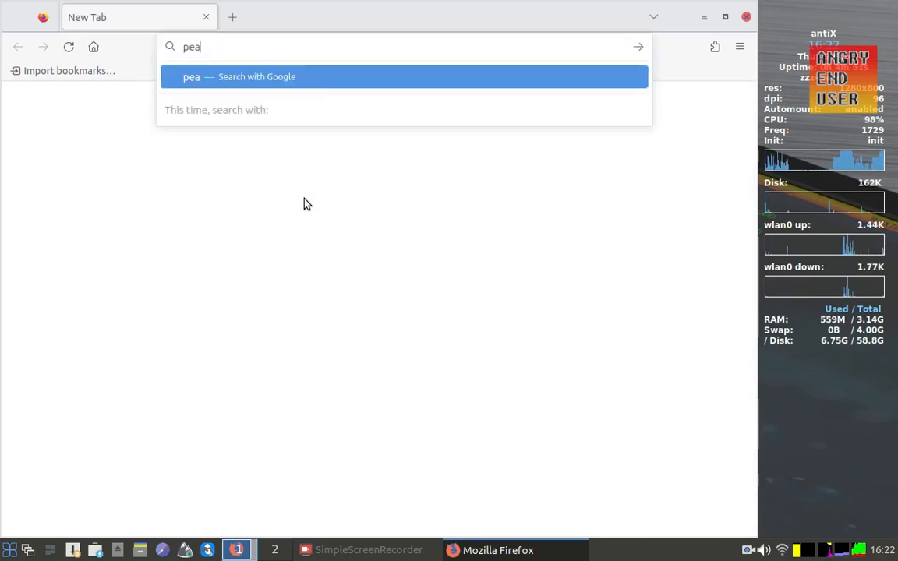
type("zip")
key("Return")
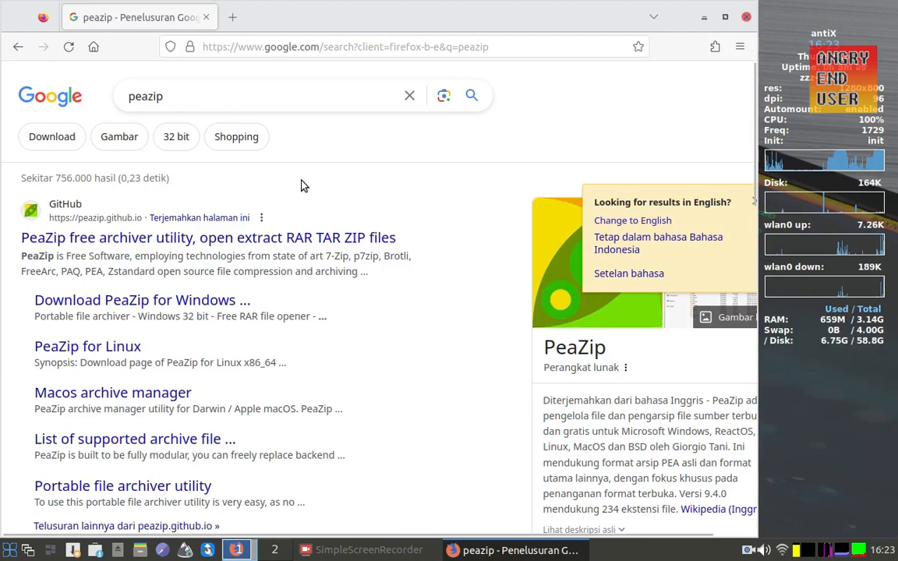
left_click(70, 238)
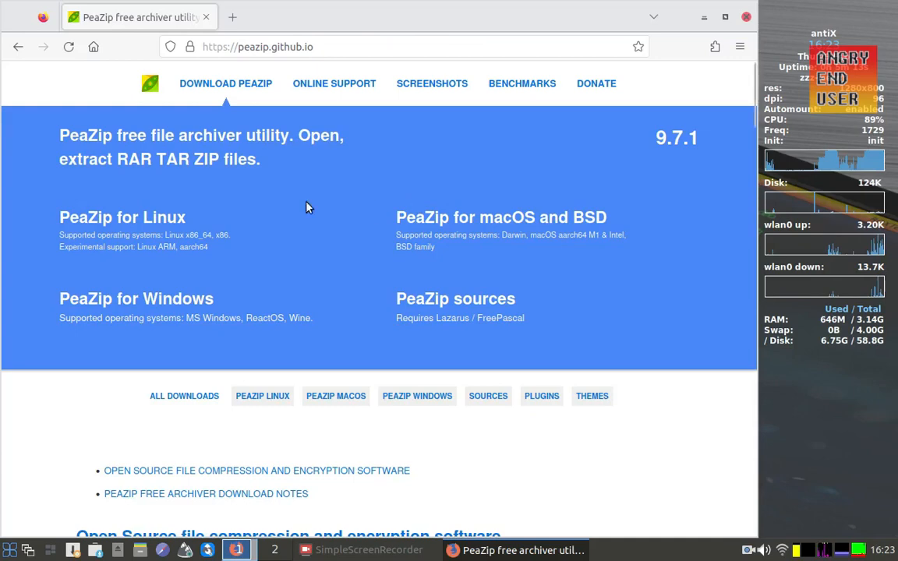
On the PeaZip for Linux page, download peazip_9.7.1.LINUX.GTK2-1_amd64.deb via the DEB GTK2 link
left_click_drag(50, 209, 233, 223)
left_click(54, 168)
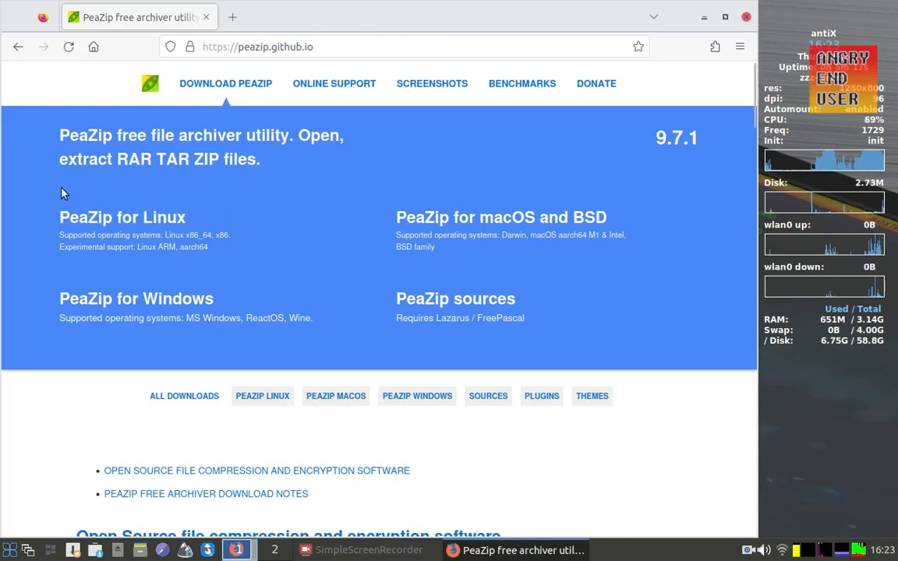
left_click(124, 222)
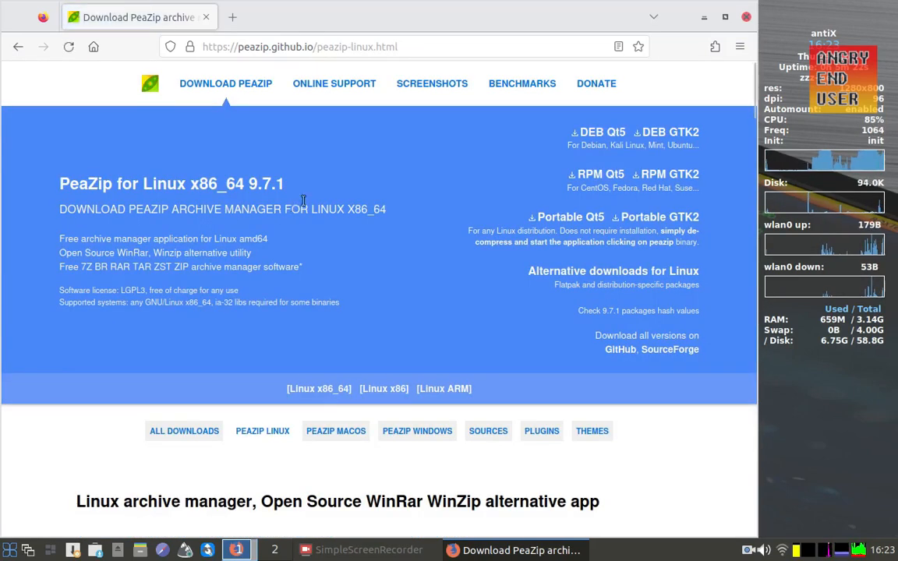
left_click_drag(708, 135, 642, 133)
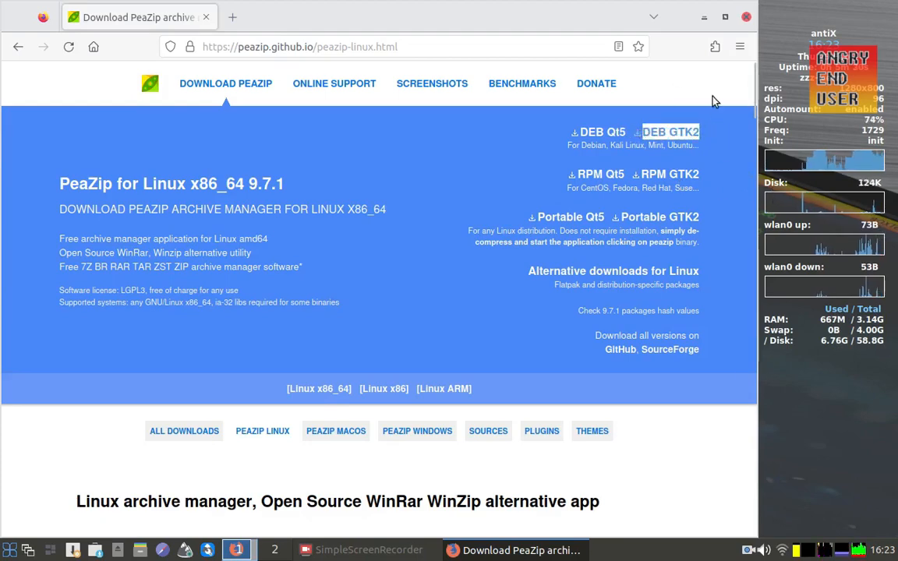
left_click(671, 132)
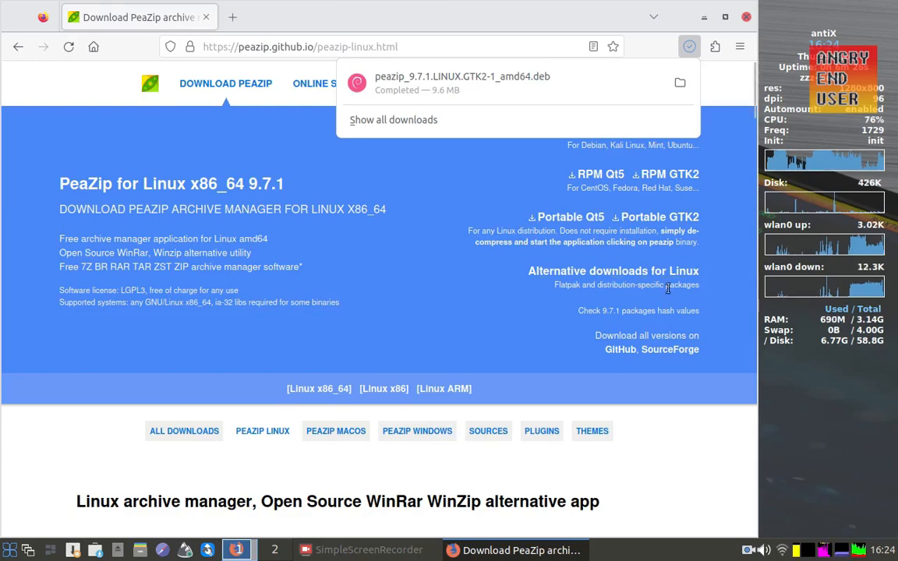
Open the downloaded PeaZip .deb from the Downloads folder in Deb Installer and show its details
left_click(682, 88)
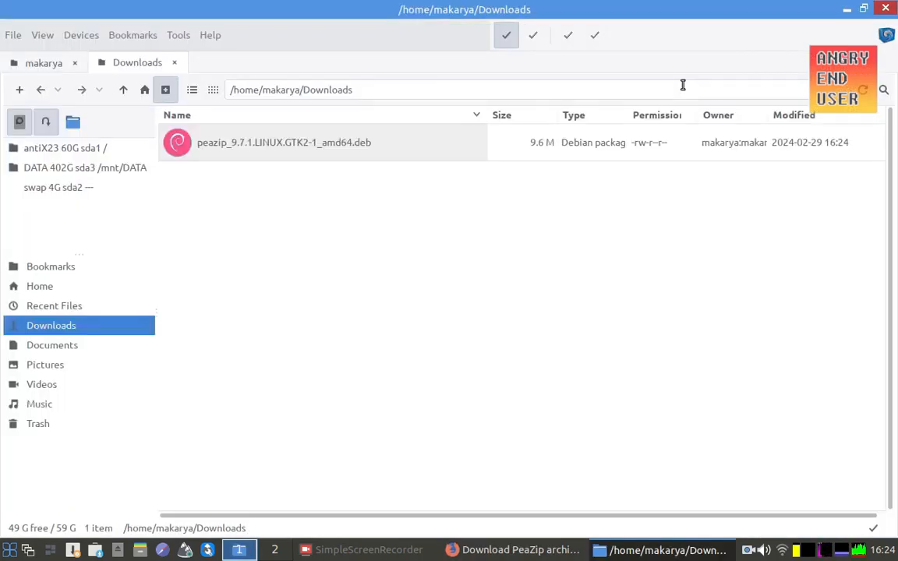
left_click(300, 148)
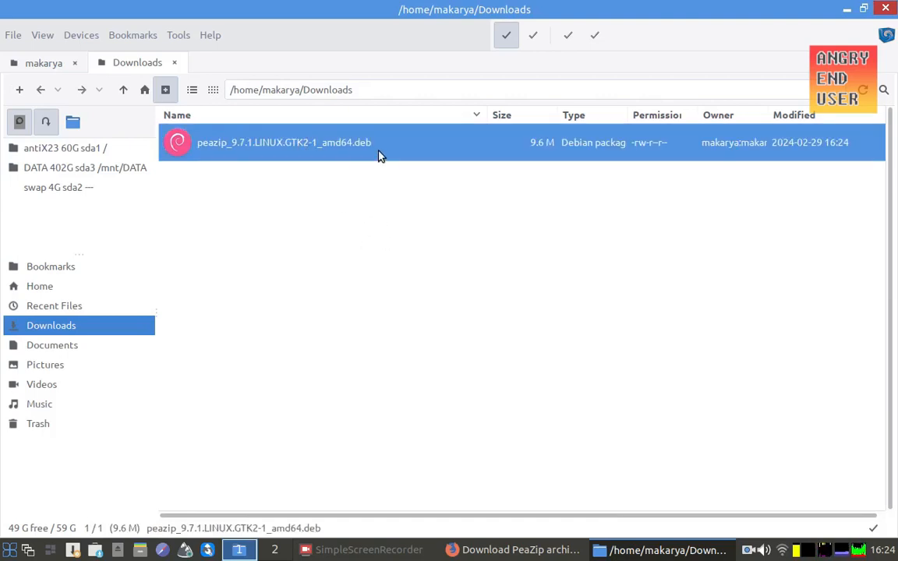
double_click(317, 148)
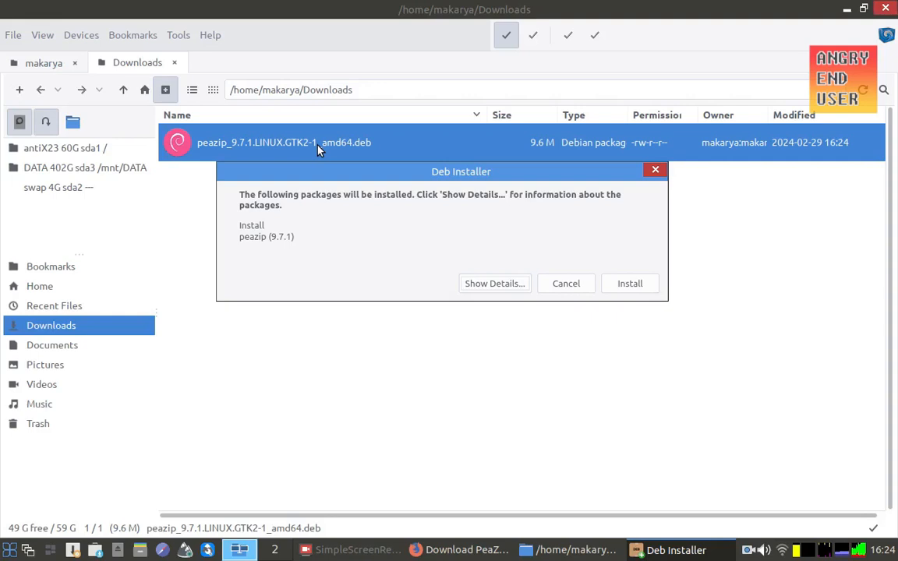
left_click_drag(340, 179, 336, 231)
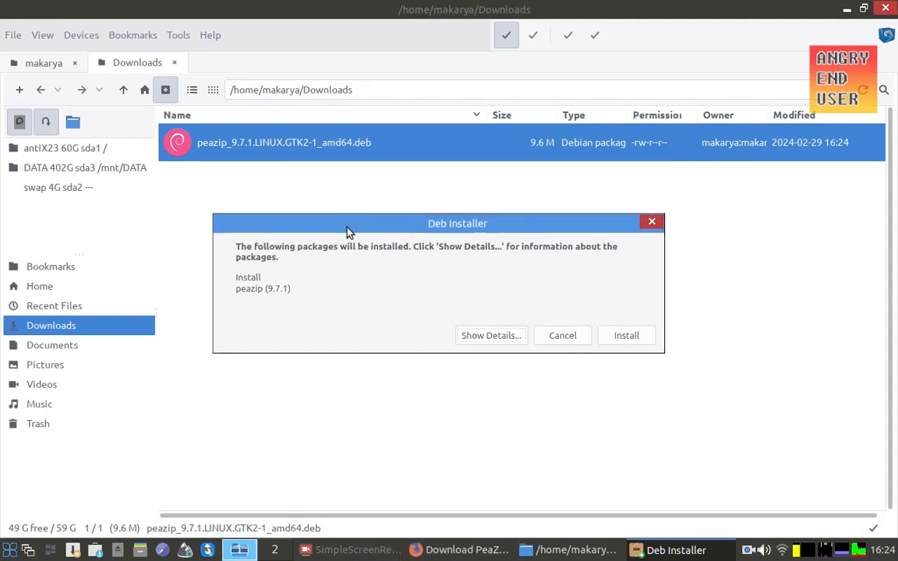
left_click(492, 337)
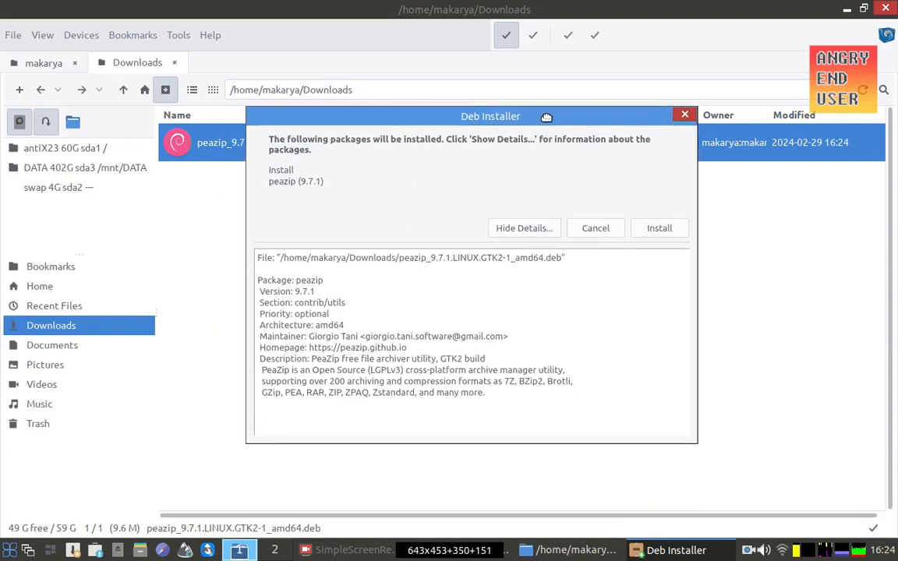
Install peazip 9.7.1 with the account password, close the terminal and minimize the file manager
left_click(659, 228)
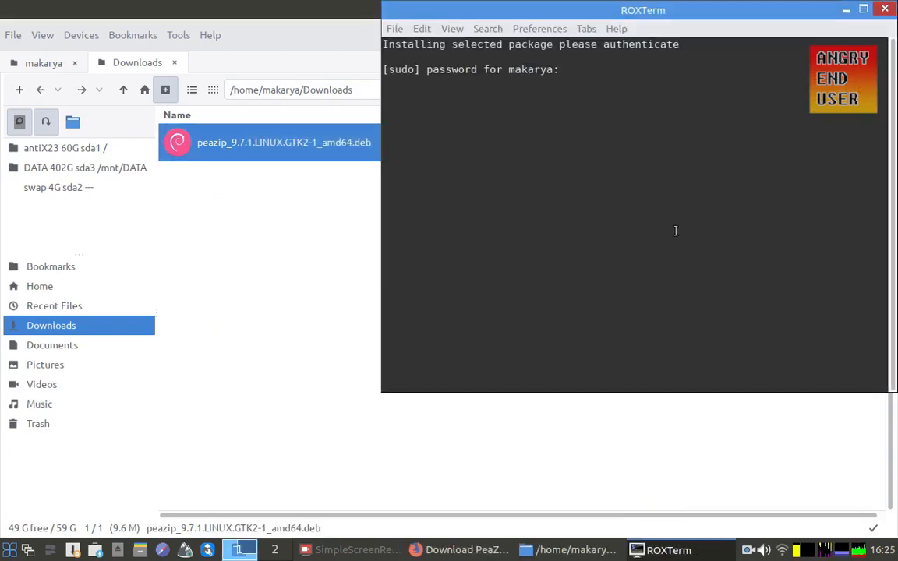
key("Return")
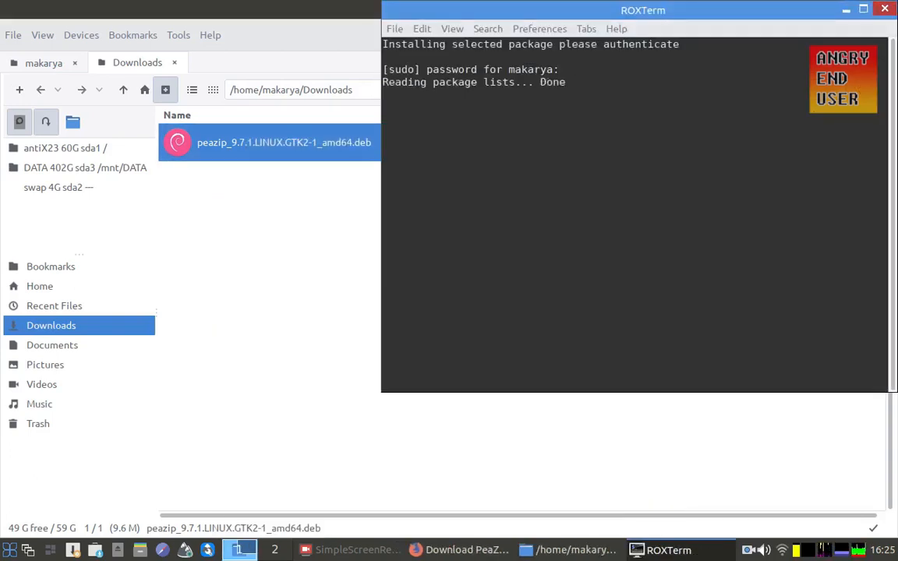
left_click_drag(596, 9, 495, 68)
key("Return")
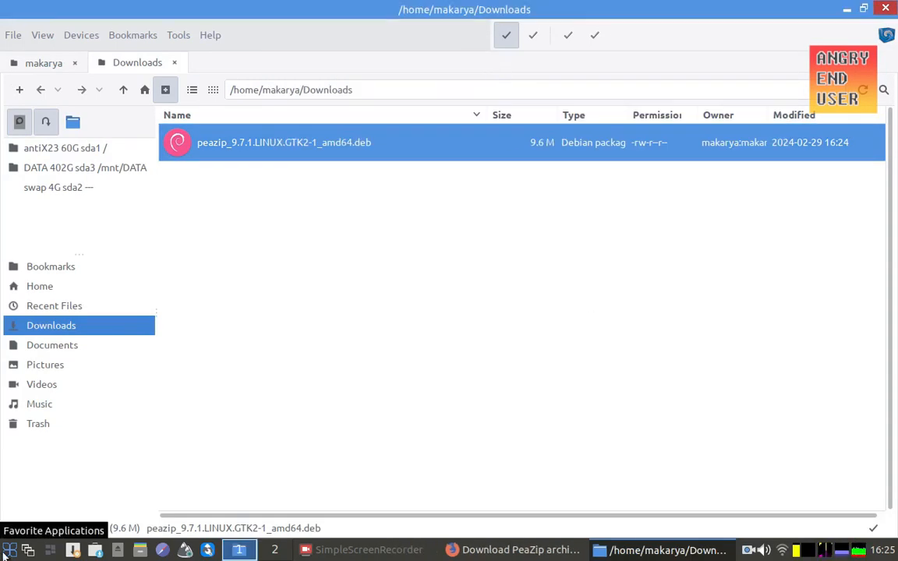
left_click(848, 9)
Launch the newly installed PeaZip from the desktop menu's Applications > Accessories
left_click(703, 17)
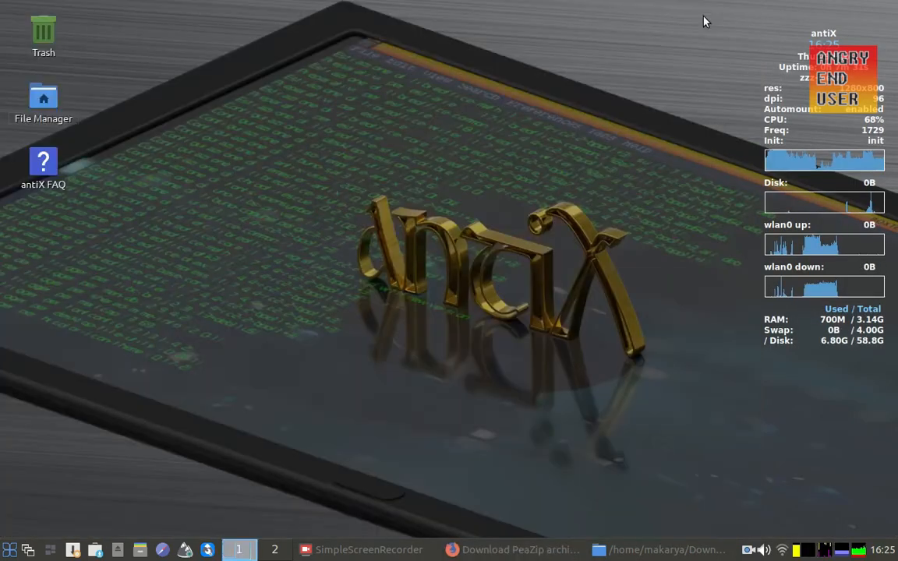
right_click(164, 242)
mouse_move(212, 346)
mouse_move(350, 373)
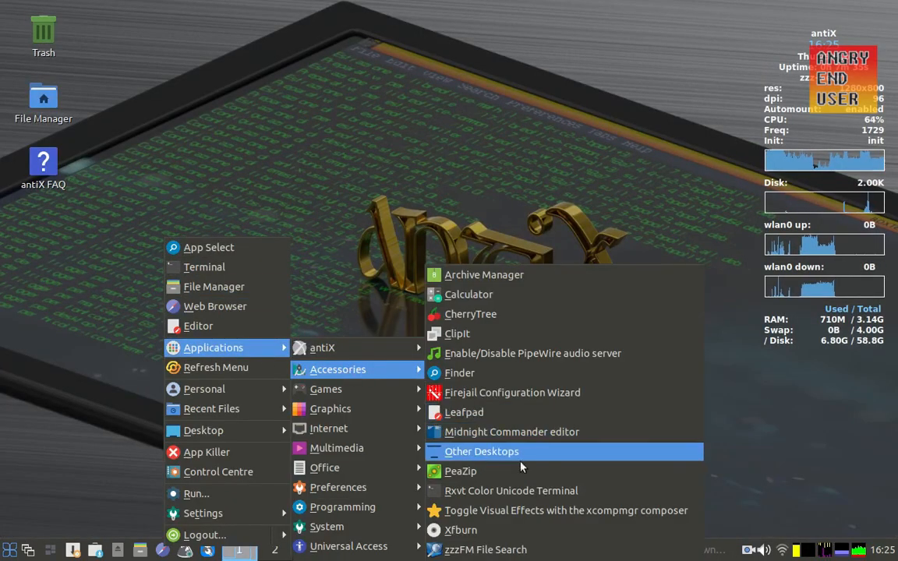
left_click(505, 477)
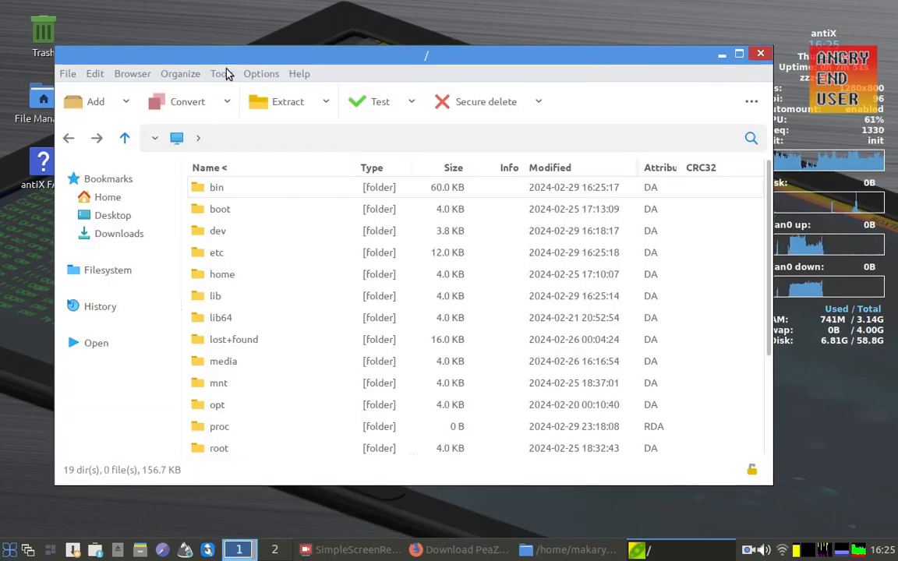
Check Help > About shows PeaZip release 9.7.1 for Linux x86_64 GTK2, then close it
left_click(298, 73)
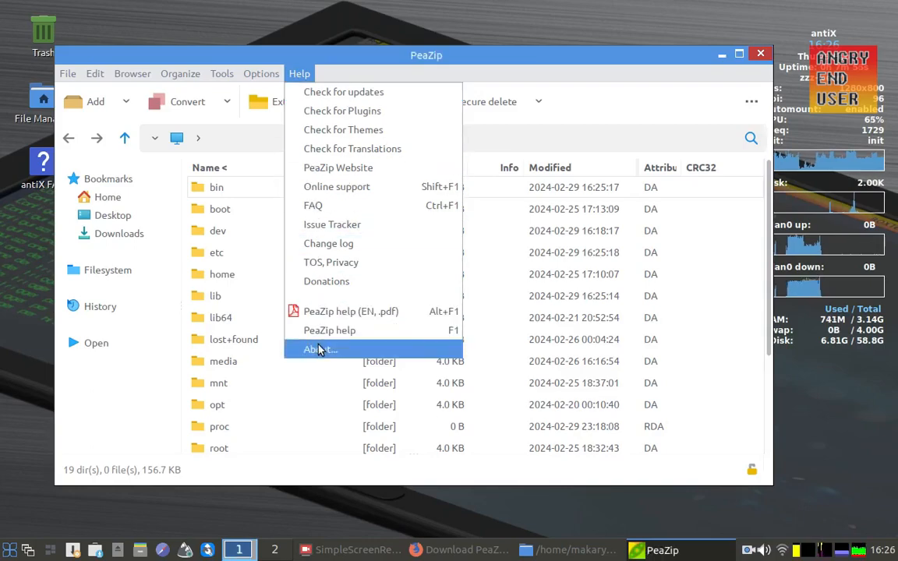
left_click(318, 349)
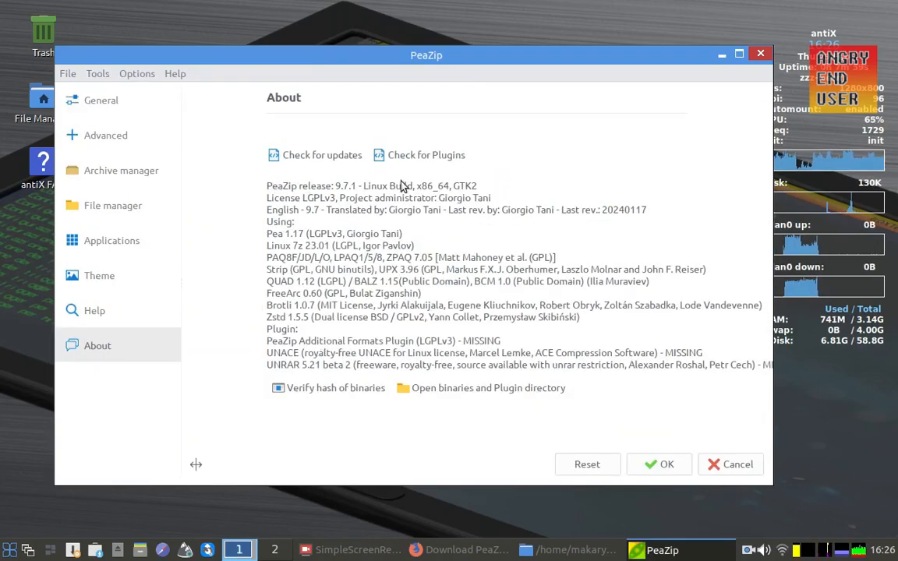
left_click(657, 464)
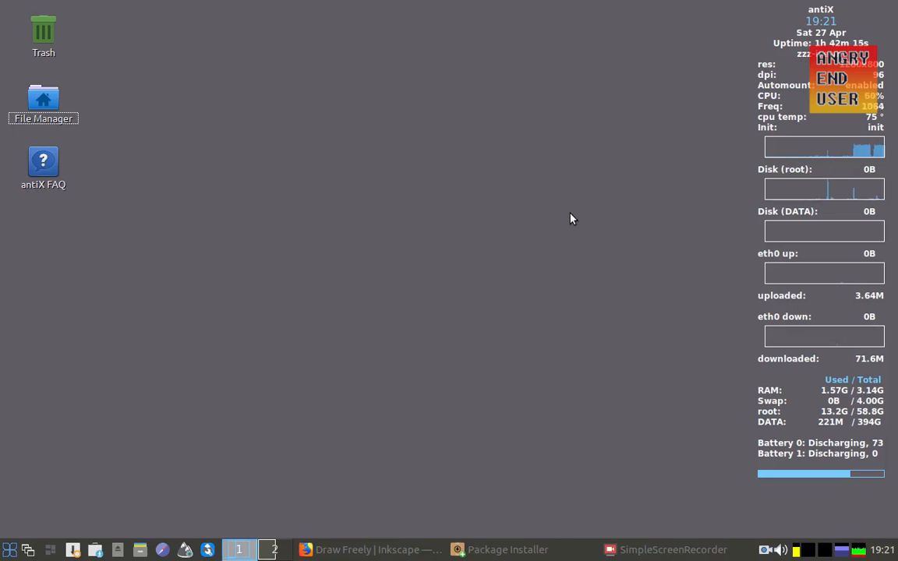
Confirm the repository's inkscape package is version 1.2.2-2+b1, then go back to the Inkscape website
left_click(544, 554)
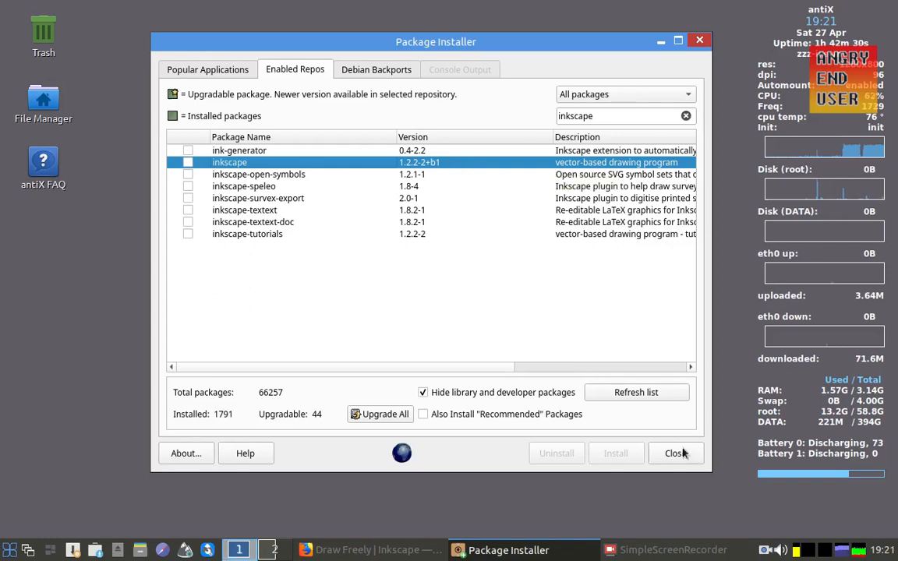
left_click(404, 554)
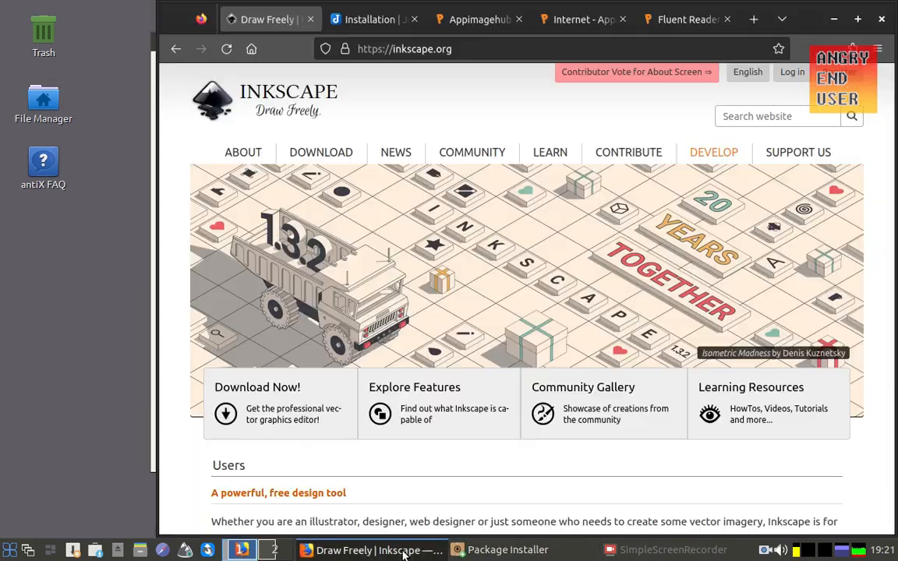
Maximize Firefox and open Inkscape's current stable version page from the Download menu
left_click(857, 19)
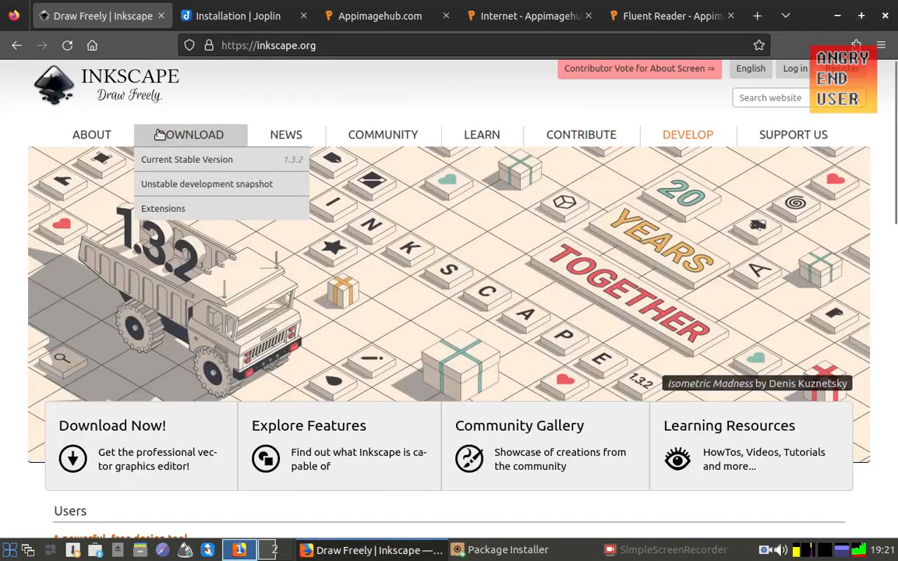
scroll(11, 150, "down", 1)
scroll(12, 149, "up", 1)
mouse_move(203, 136)
left_click(191, 167)
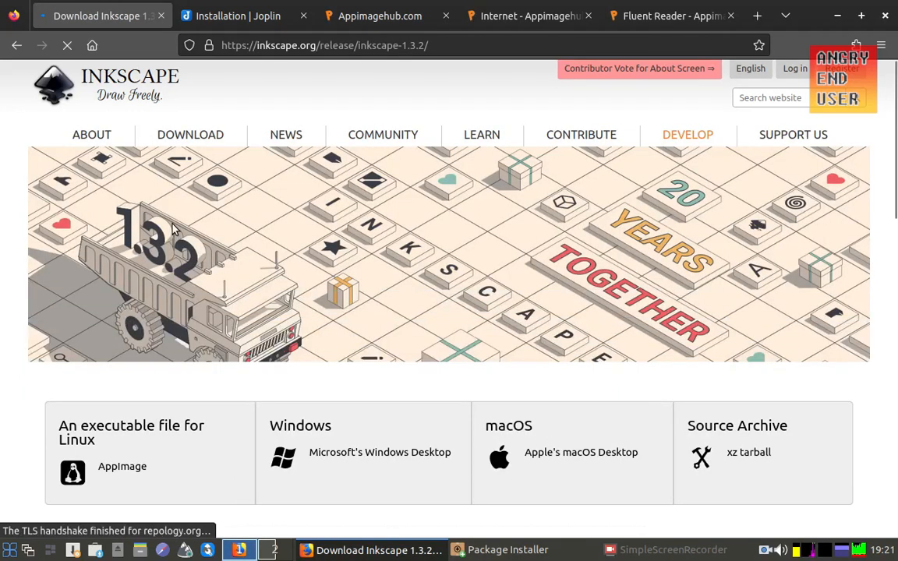
Look over the Inkscape 1.3.2 release notes, then move to the Joplin installation page
scroll(173, 226, "down", 10)
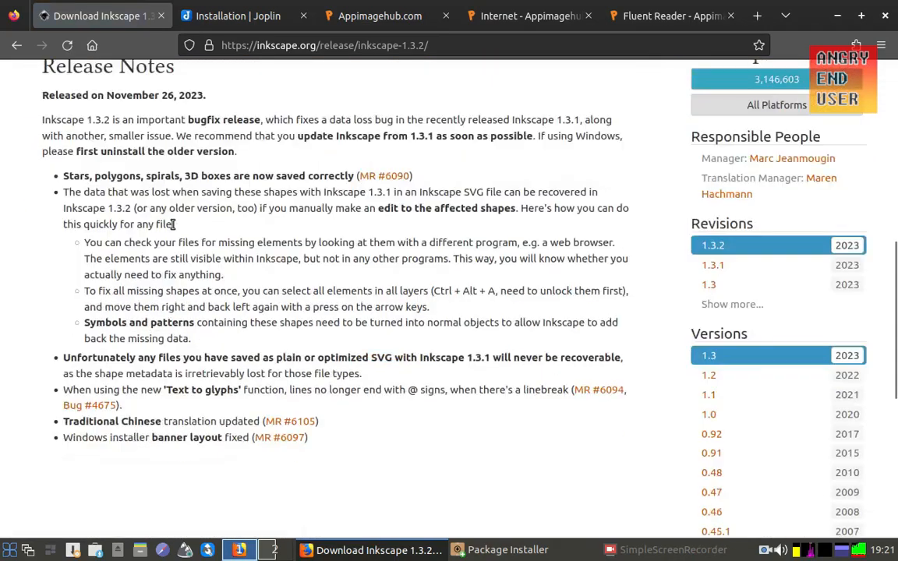
scroll(173, 226, "up", 2)
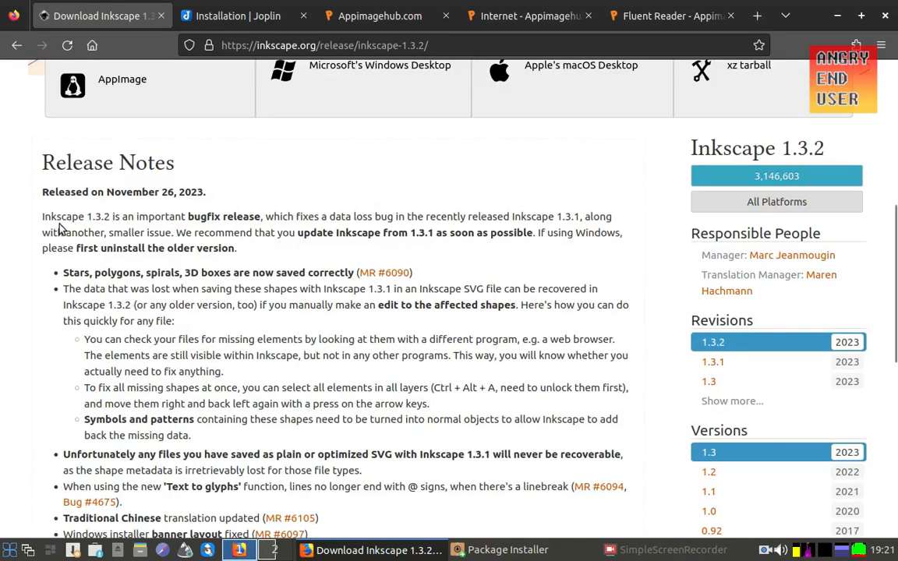
left_click_drag(43, 216, 100, 216)
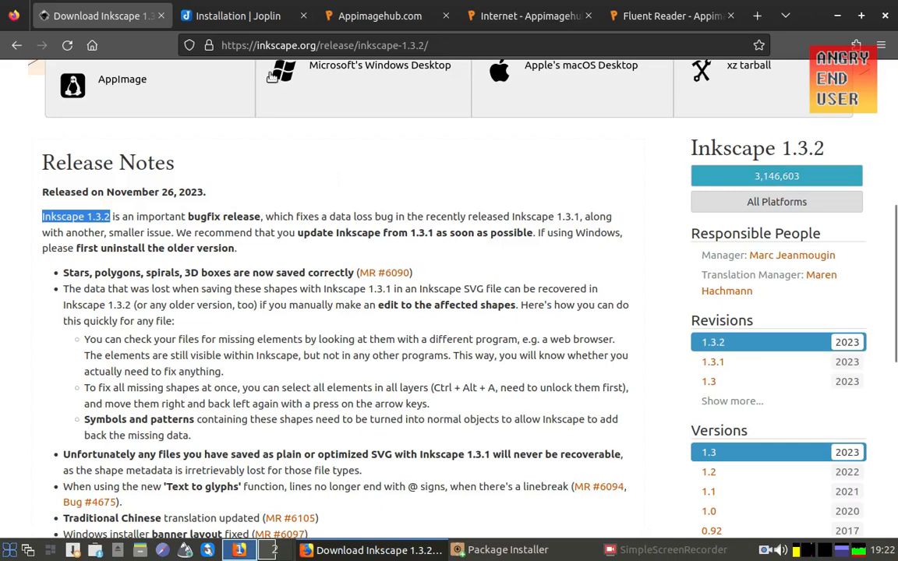
left_click(266, 16)
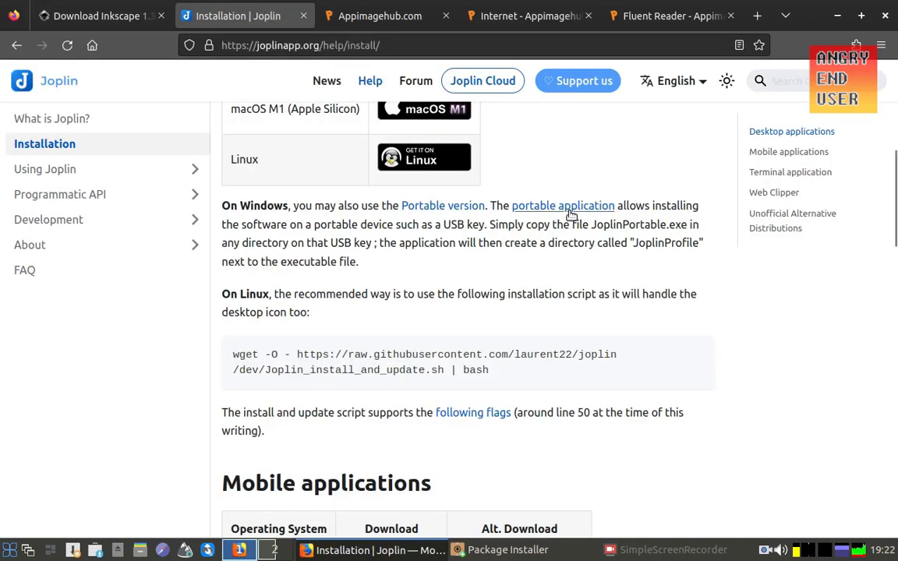
Review Joplin's installation page, highlighting the Linux row of the downloads table
scroll(569, 210, "up", 5)
scroll(569, 214, "down", 2)
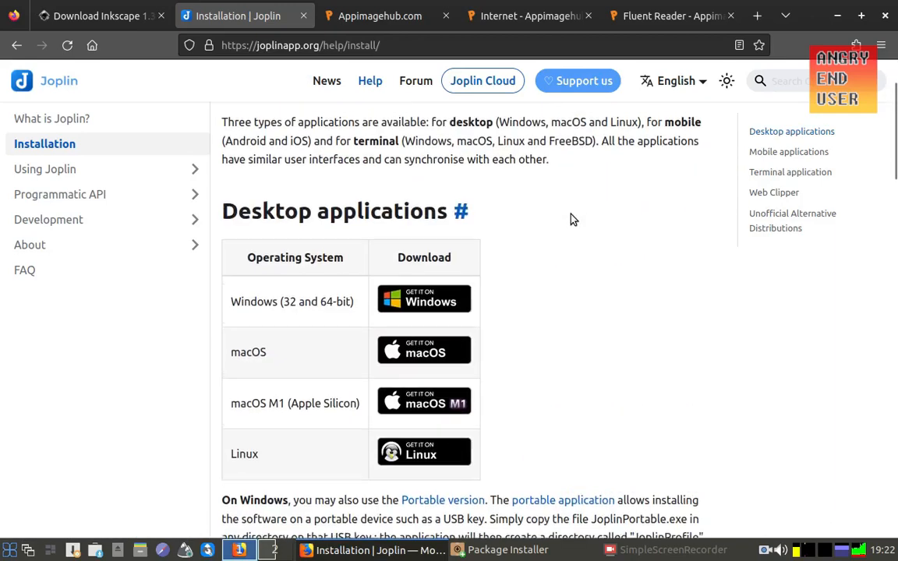
scroll(575, 221, "up", 3)
scroll(577, 224, "down", 4)
left_click_drag(219, 352, 277, 365)
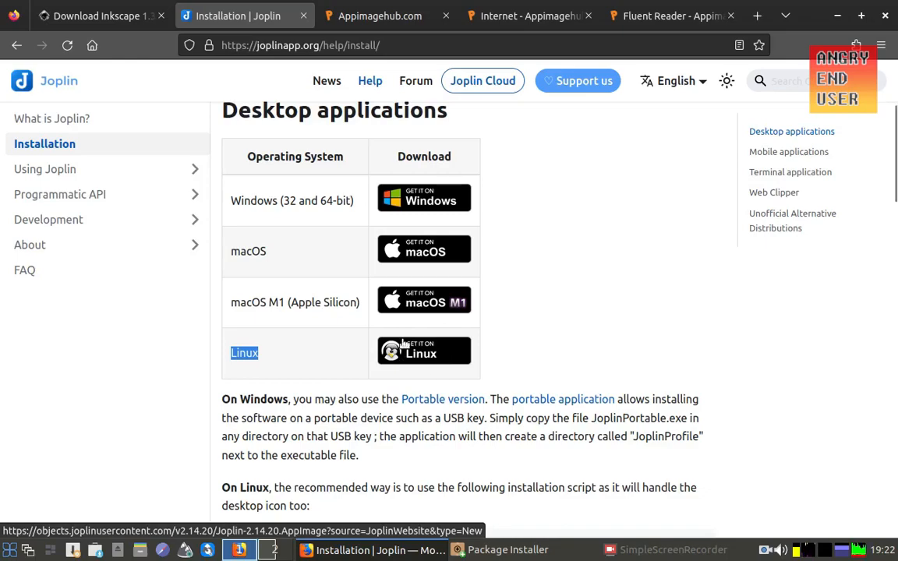
scroll(894, 333, "down", 15)
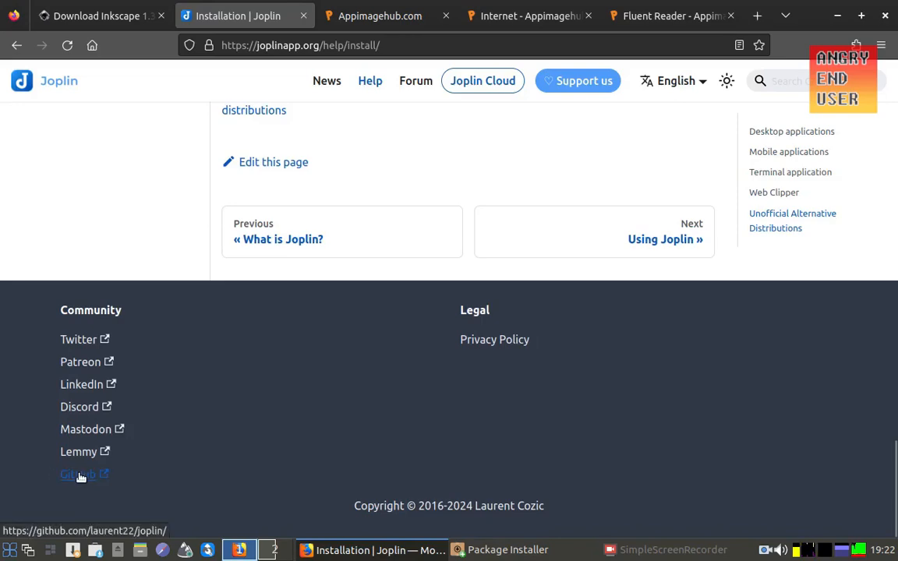
Find the 242 MB Joplin-3.0.3.AppImage in the latest GitHub release's assets, then return to AppImageHub
left_click(78, 475)
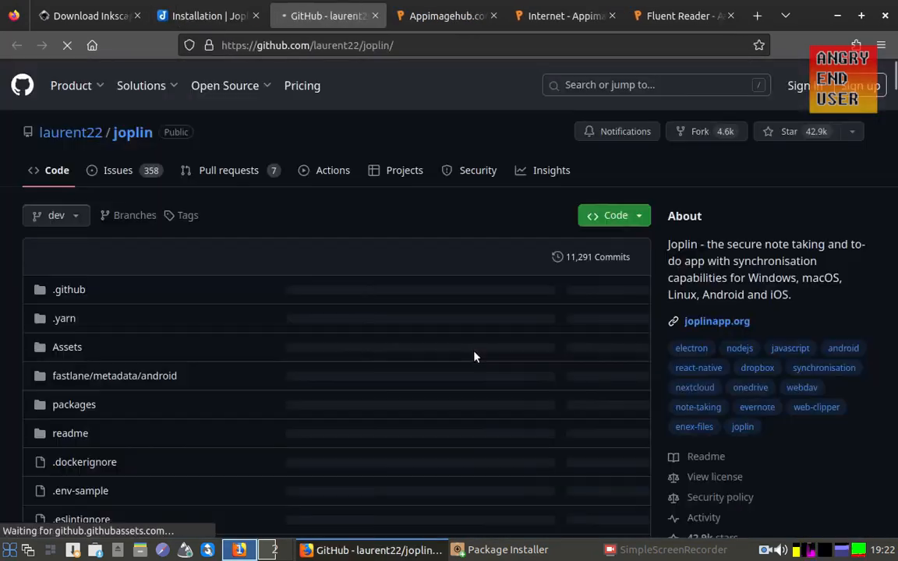
scroll(477, 348, "down", 5)
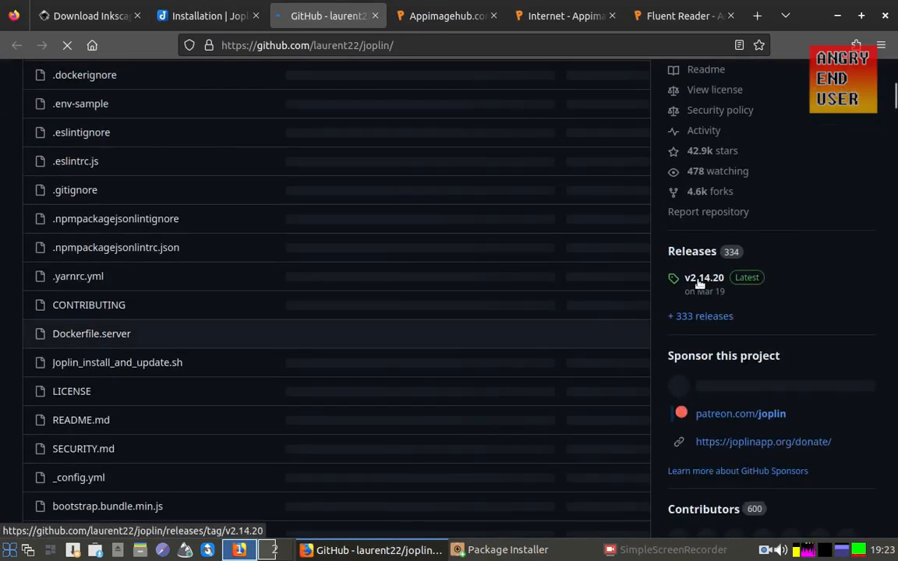
left_click(684, 253)
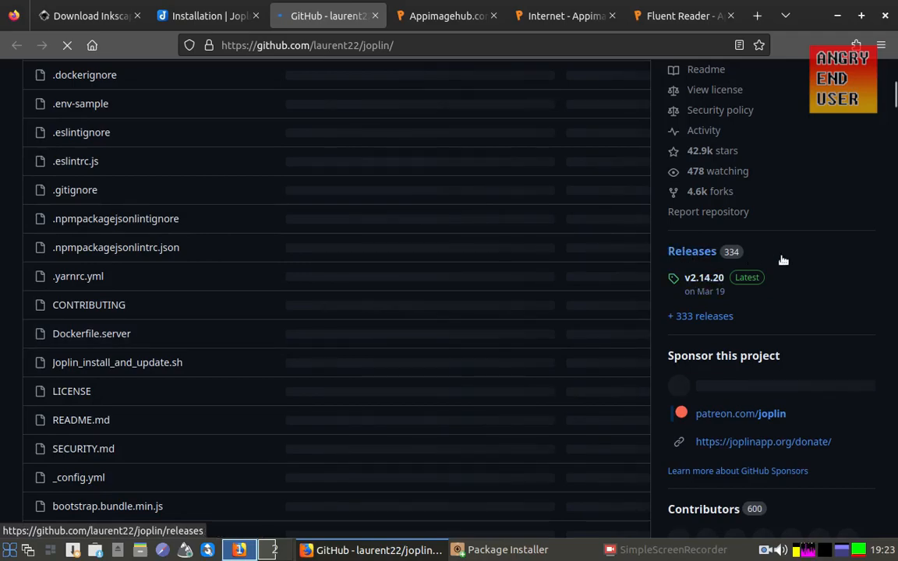
scroll(782, 261, "down", 10)
left_click(216, 209)
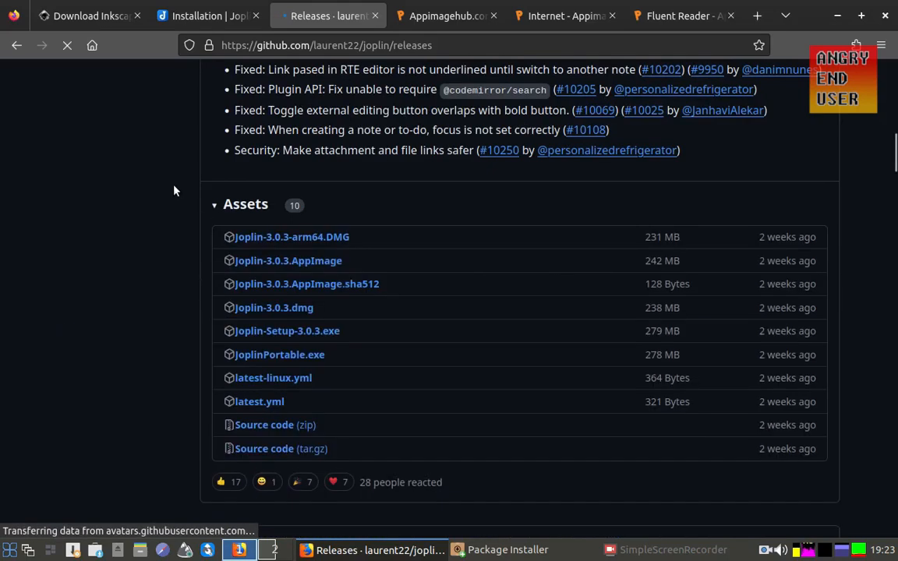
left_click_drag(226, 260, 834, 266)
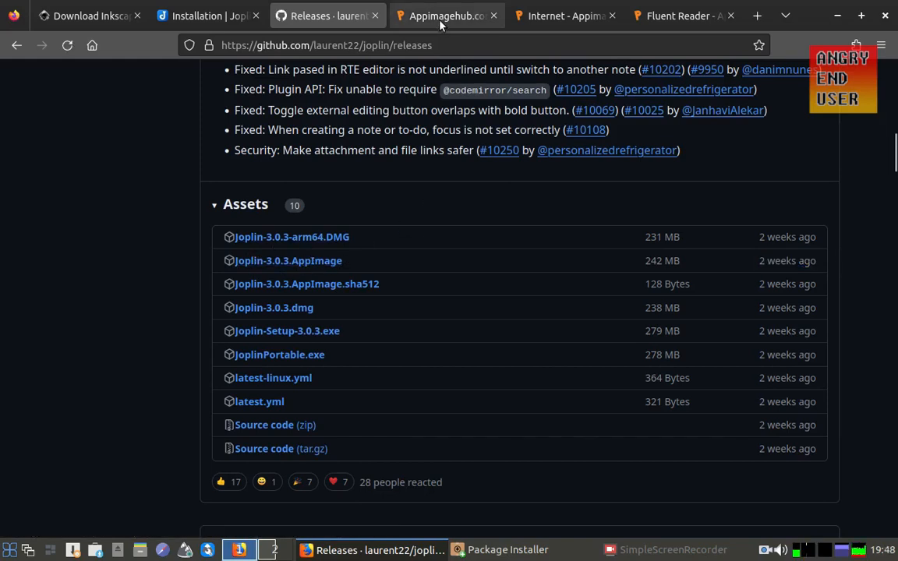
left_click(439, 22)
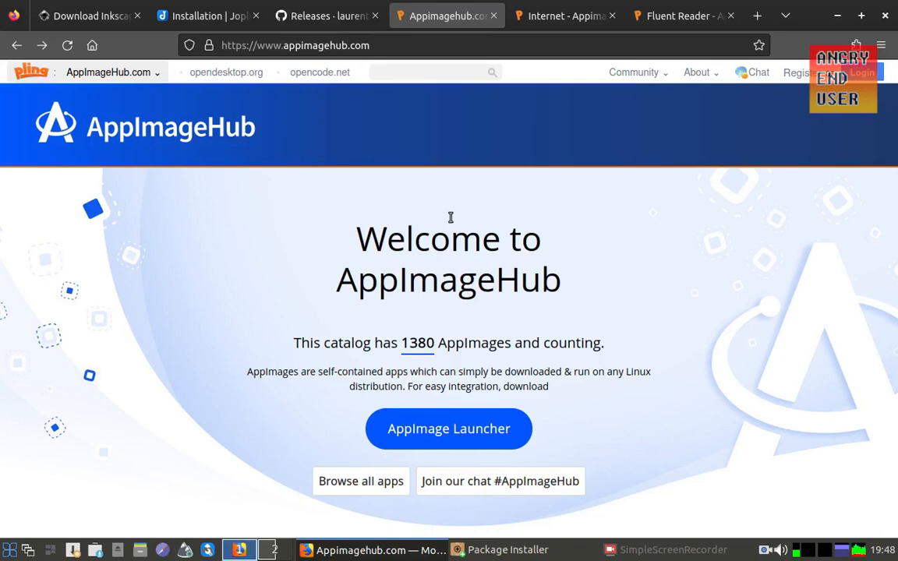
Go to the Fluent Reader page on AppImageHub and read its description
left_click(679, 15)
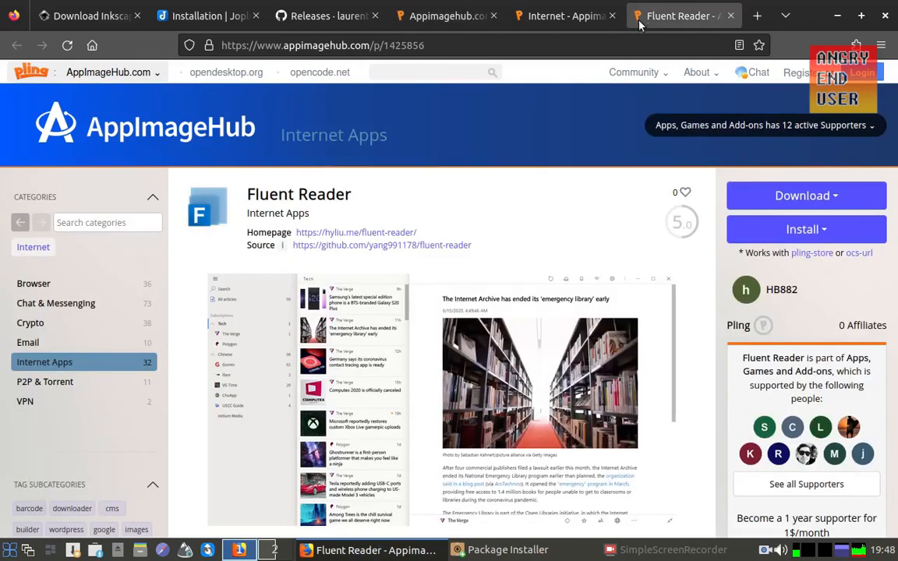
left_click_drag(347, 194, 218, 194)
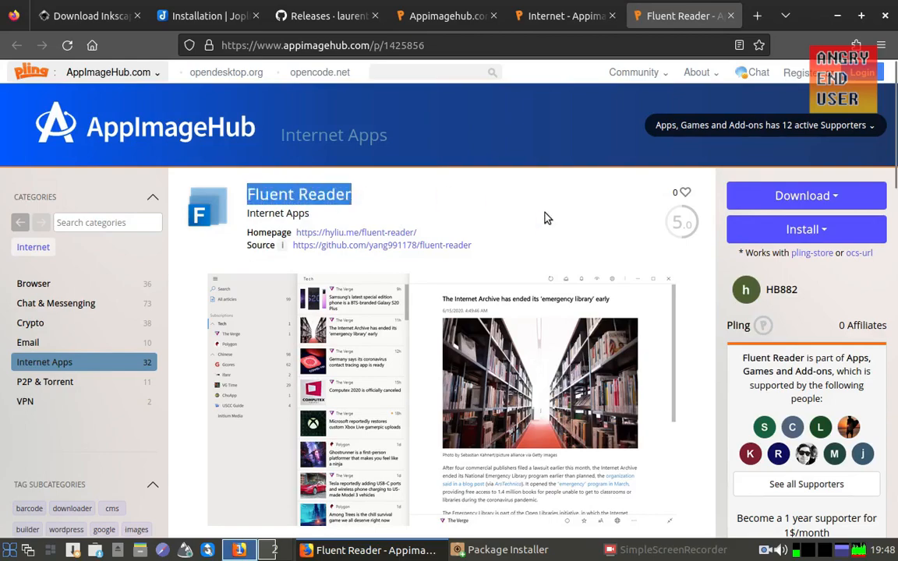
scroll(680, 301, "down", 5)
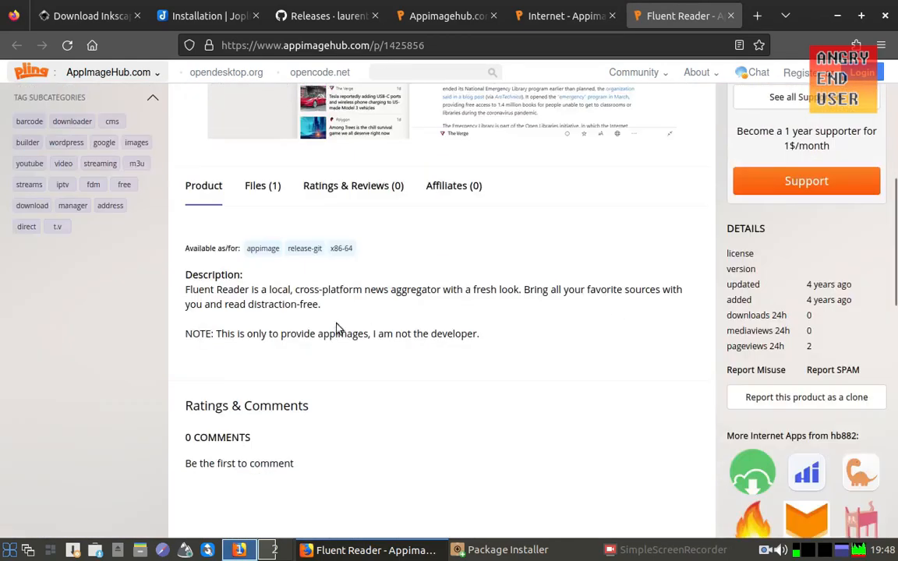
left_click_drag(214, 334, 491, 335)
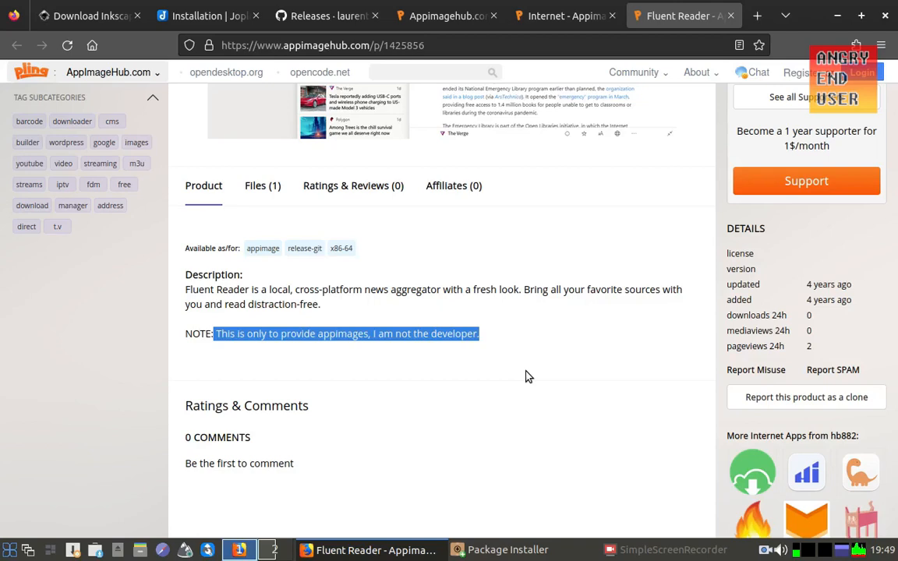
Check the Files list for Fluent.Reader.0.8.0.AppImage: version 0.8.0, 71.79 MB, dated 2020-09-27
left_click(258, 190)
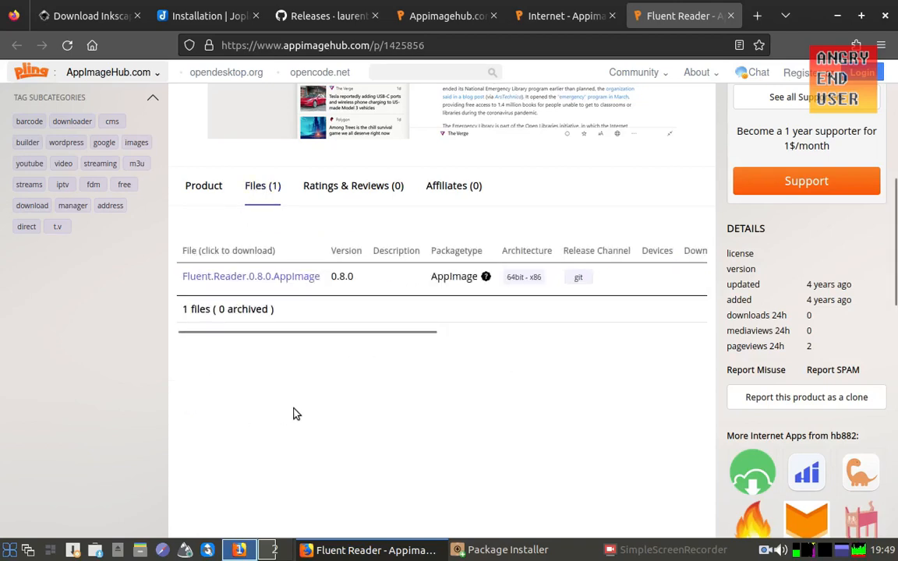
left_click_drag(331, 278, 356, 283)
left_click_drag(367, 333, 574, 331)
left_click_drag(406, 279, 460, 279)
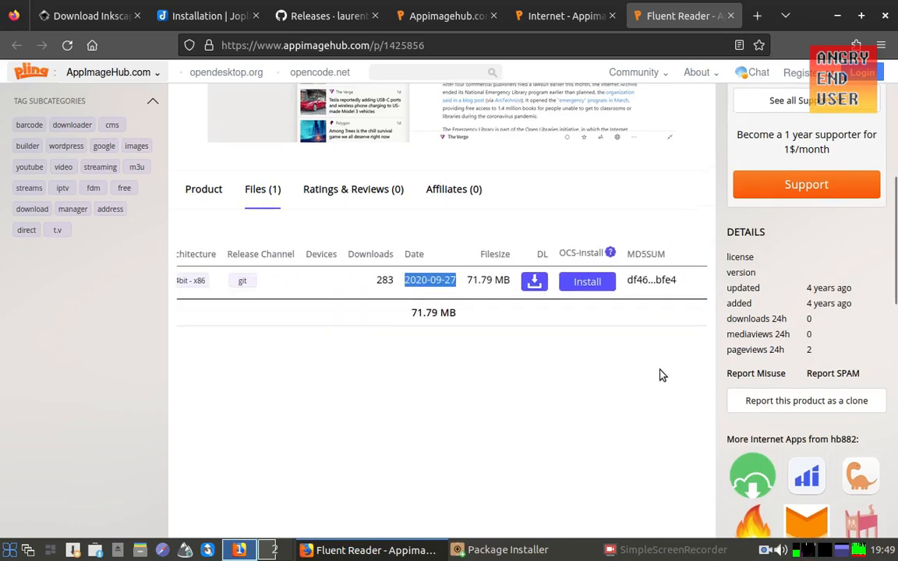
Open Fluent Reader's GitHub source repository from the Source link
scroll(662, 375, "up", 5)
left_click_drag(262, 246, 245, 255)
left_click(242, 252)
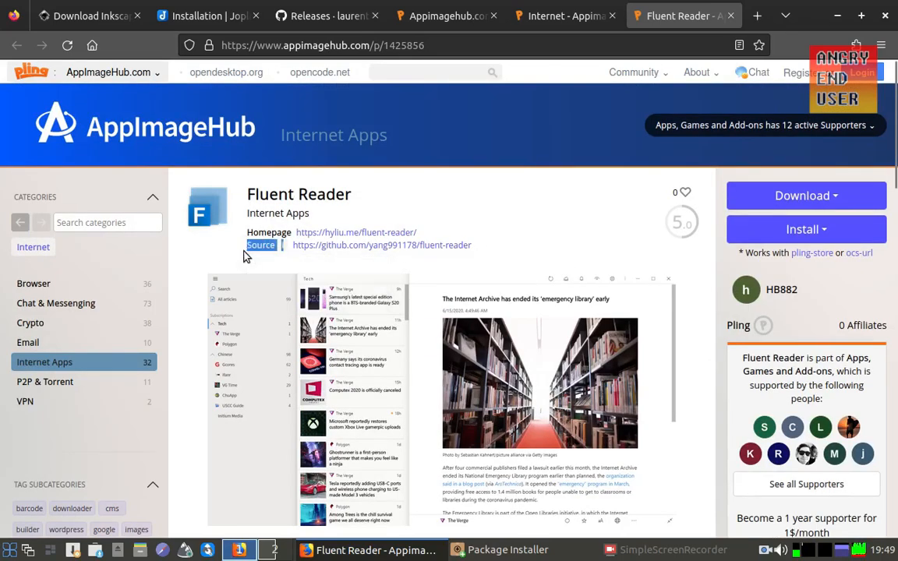
left_click(326, 248)
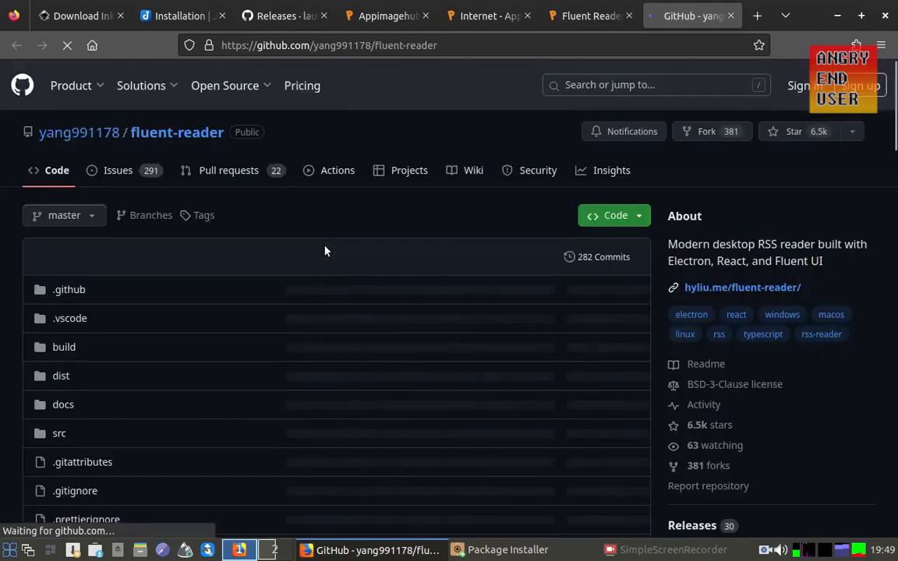
Find the 99.3 MB Fluent.Reader.1.1.4.AppImage among the v1.1.4 release assets
scroll(621, 236, "down", 5)
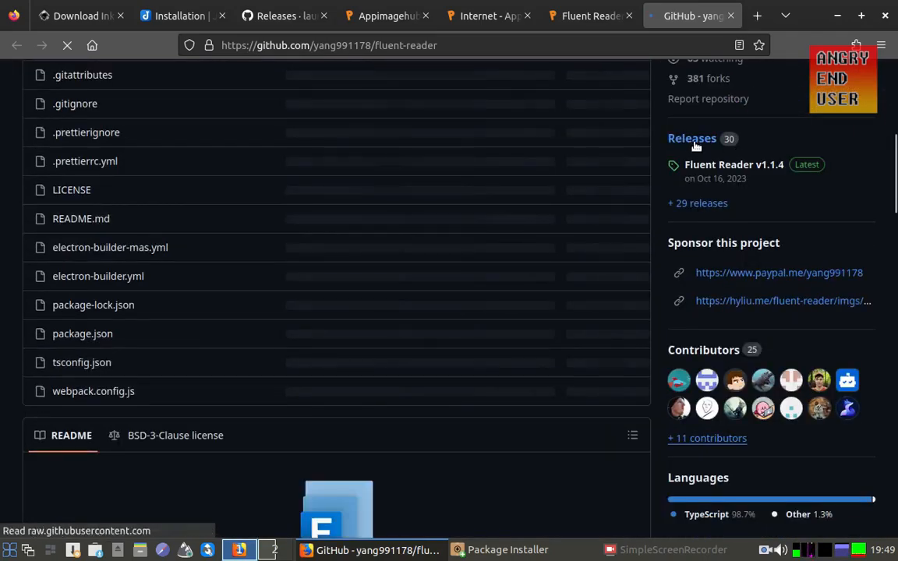
left_click(694, 141)
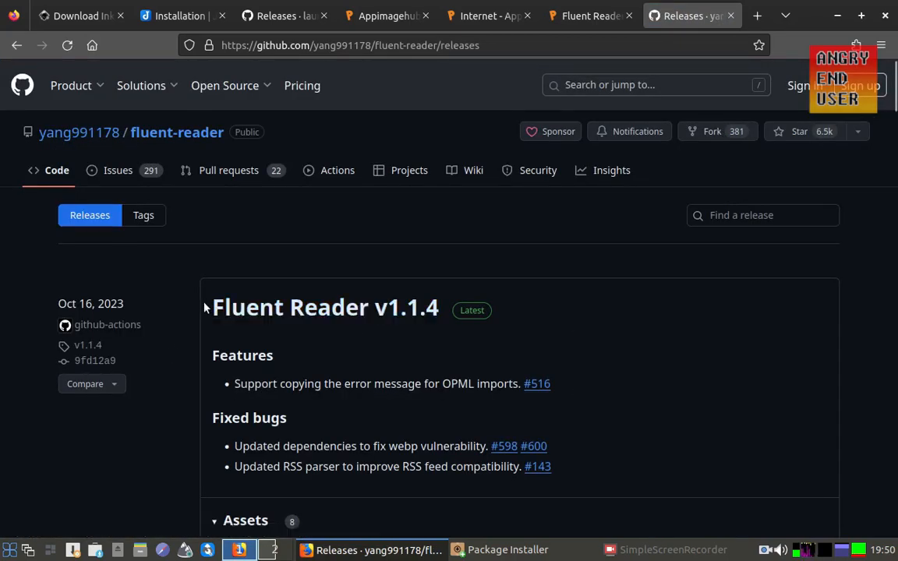
left_click_drag(208, 308, 438, 312)
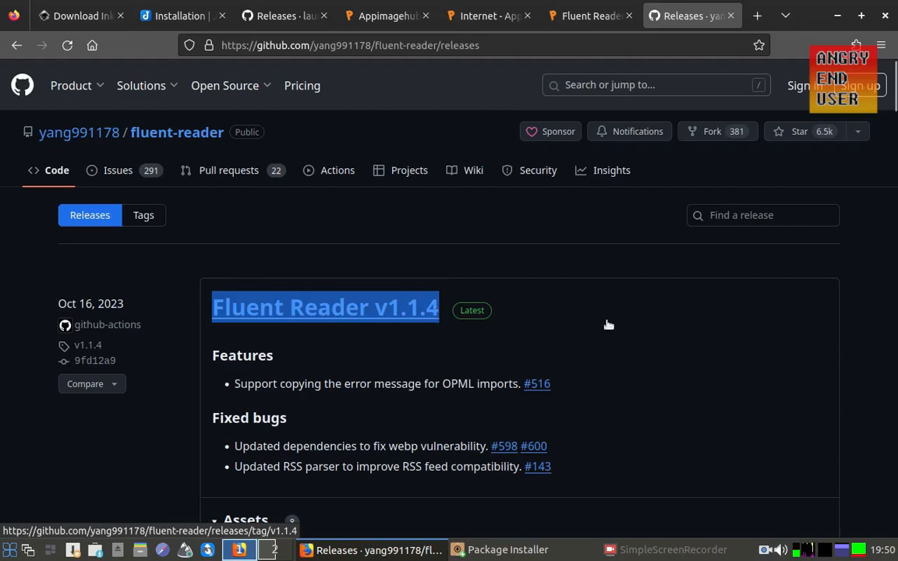
scroll(688, 331, "down", 1)
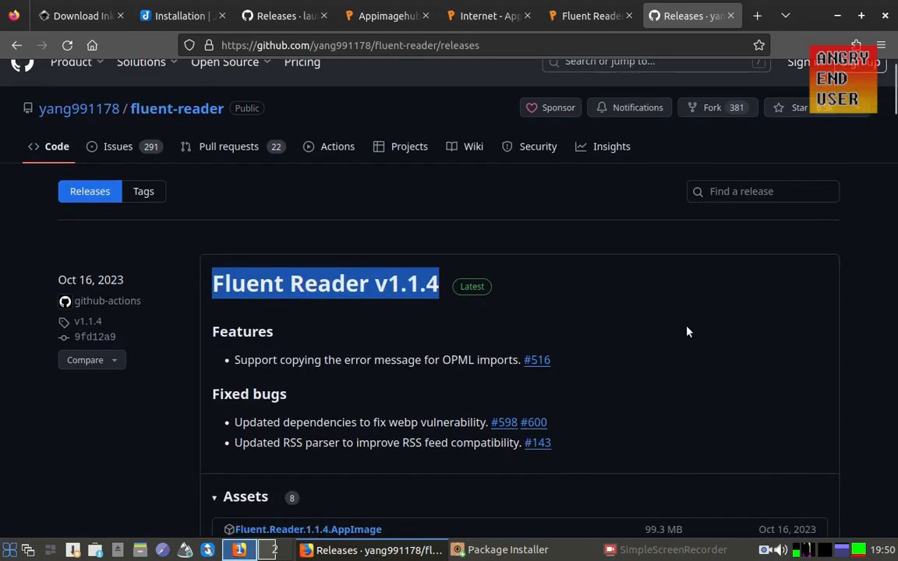
scroll(688, 331, "down", 5)
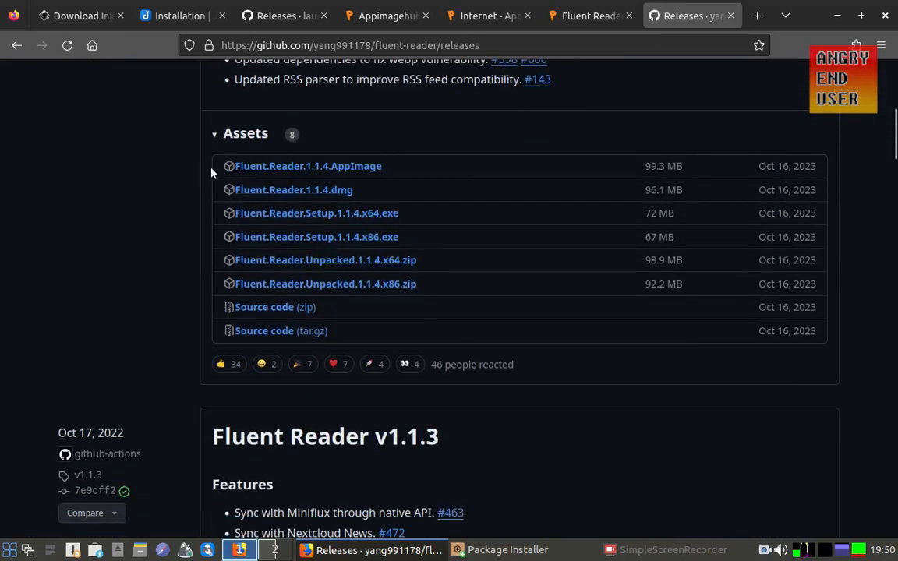
left_click_drag(211, 167, 386, 169)
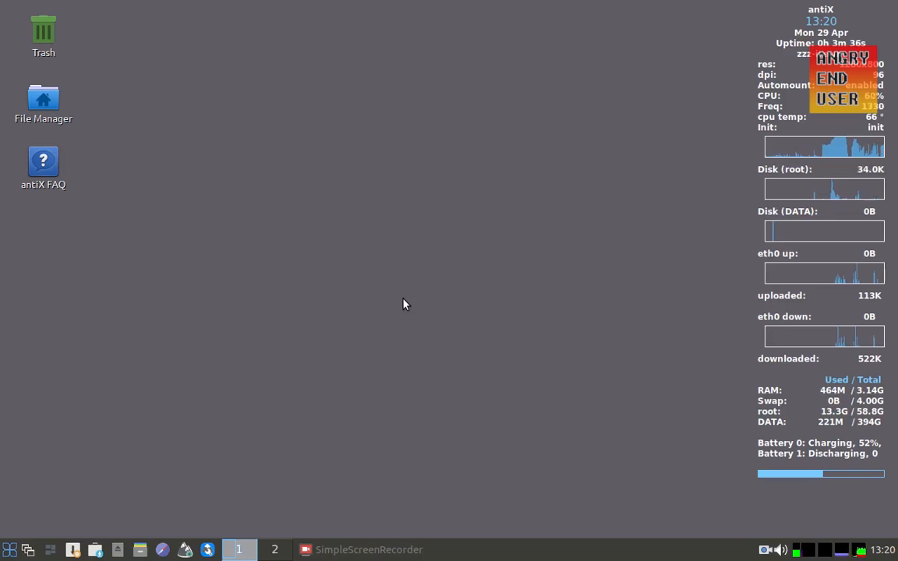
Launch Firefox from the desktop Applications > Internet menu and search the web for inkscape
right_click(404, 304)
mouse_move(503, 114)
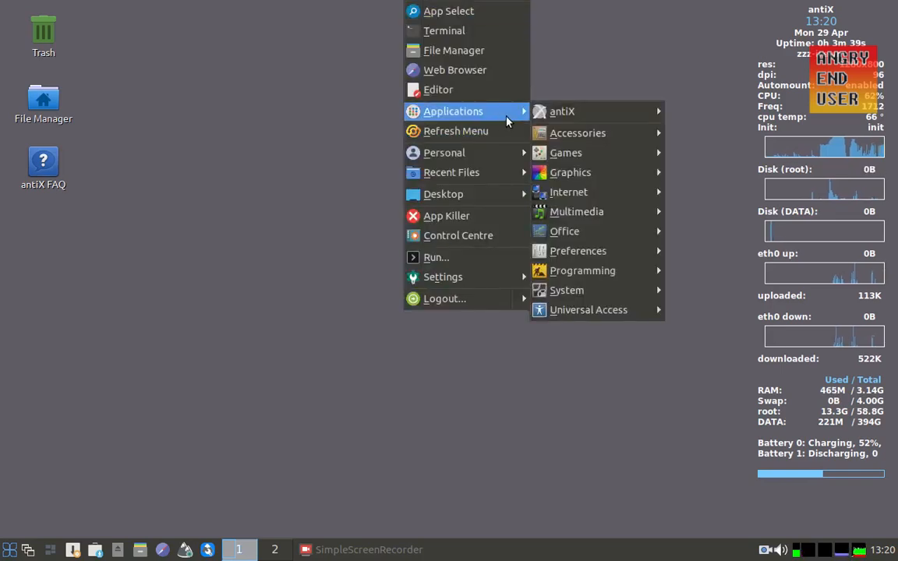
mouse_move(585, 193)
left_click(711, 315)
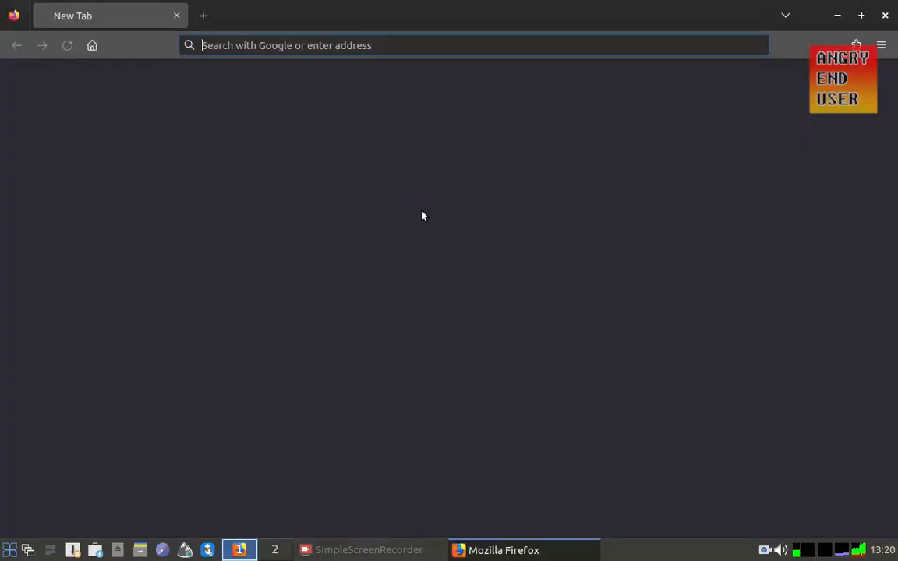
type("inkscape")
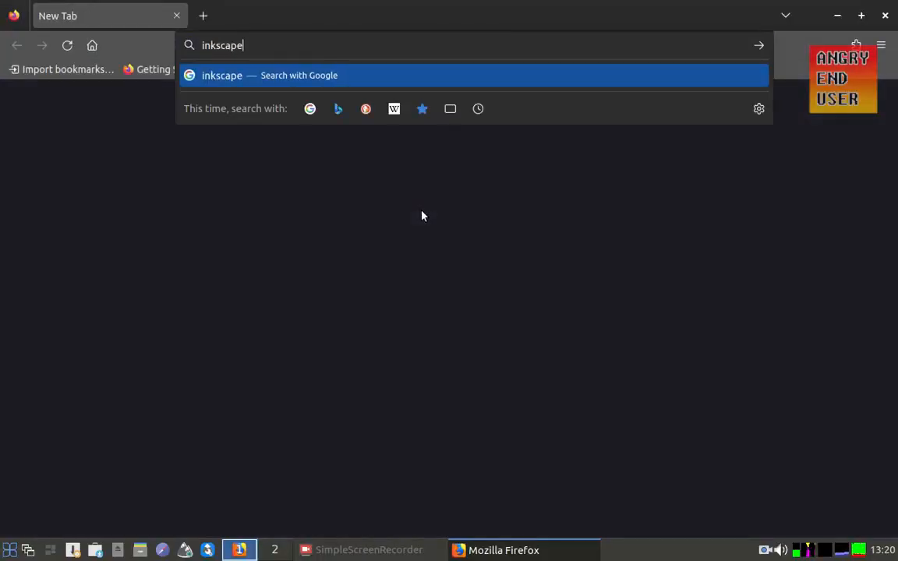
key("Return")
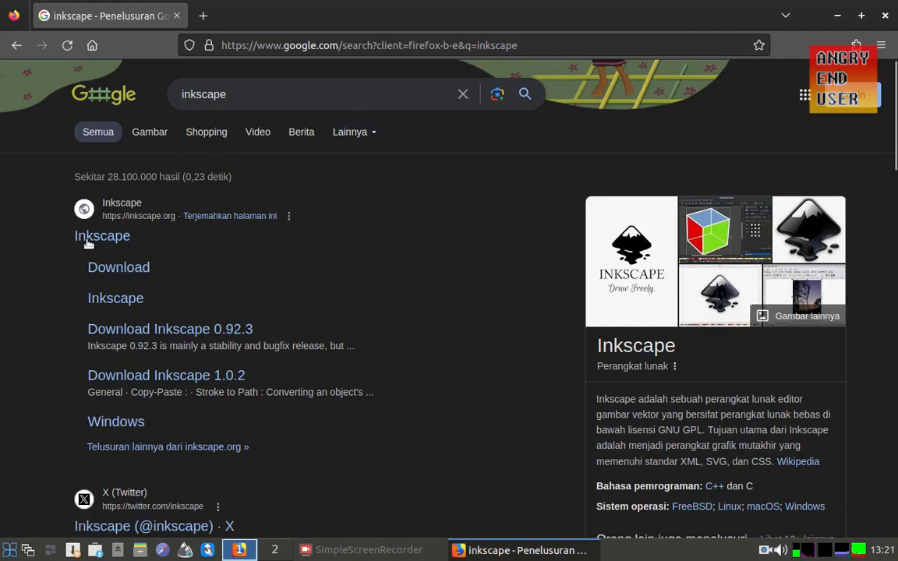
Download the Inkscape 1.3.2 Linux AppImage from Inkscape's download page
left_click_drag(131, 275, 89, 265)
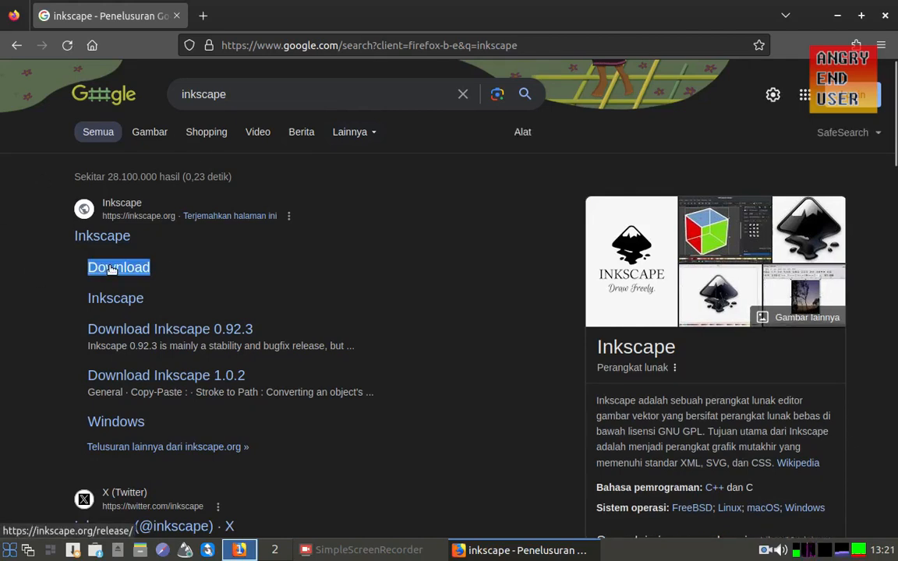
left_click(112, 268)
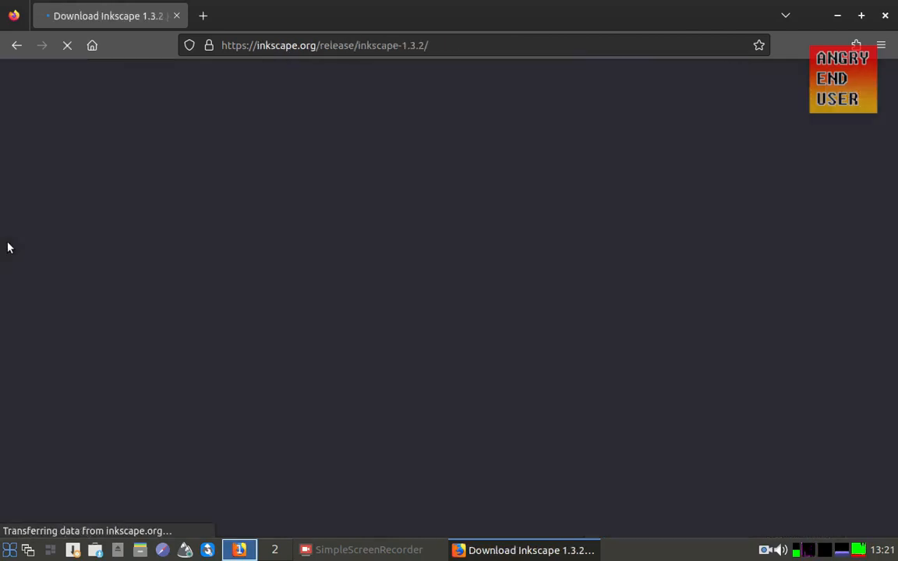
scroll(2, 245, "down", 4)
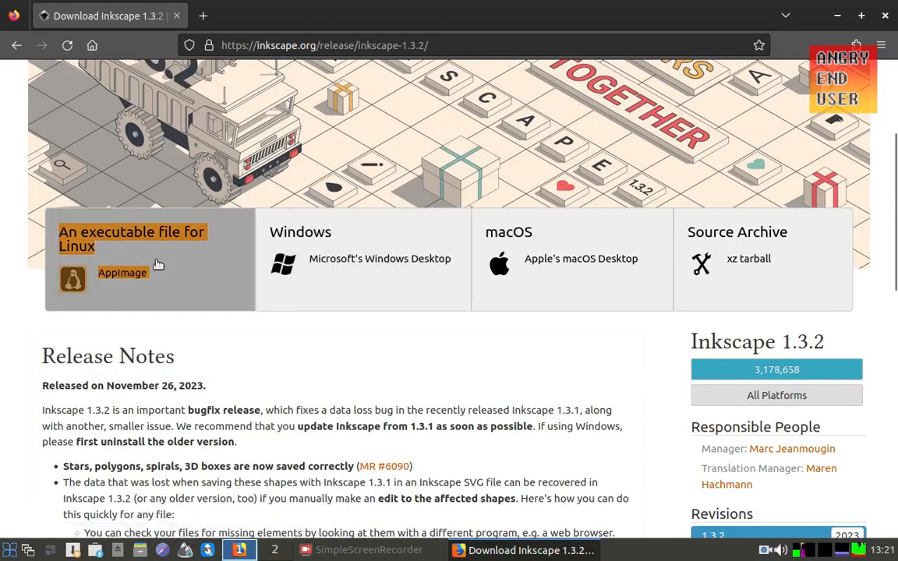
left_click(120, 274)
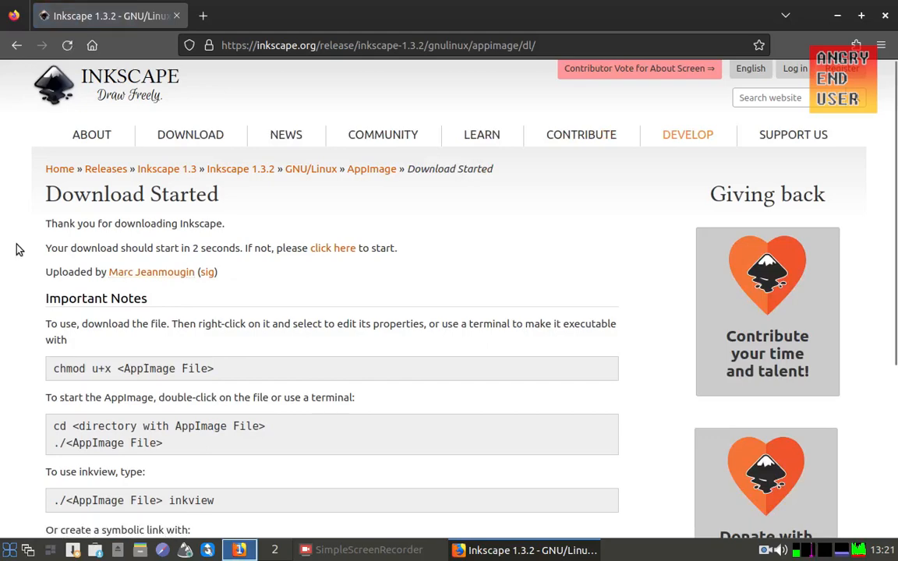
scroll(34, 234, "down", 2)
scroll(32, 235, "up", 2)
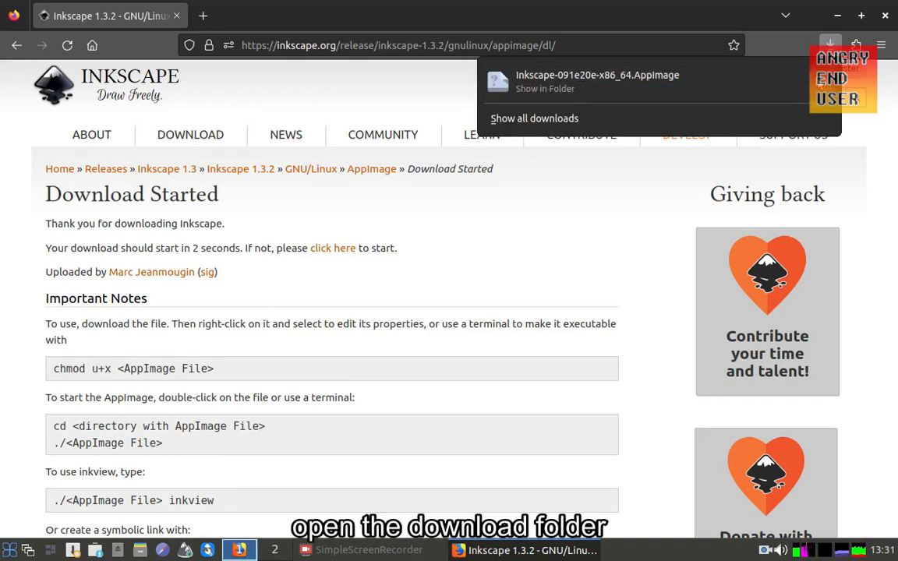
Show the downloaded AppImage in its folder, close Firefox, and copy Inkscape-091e20e-x86_64.AppImage
left_click(824, 88)
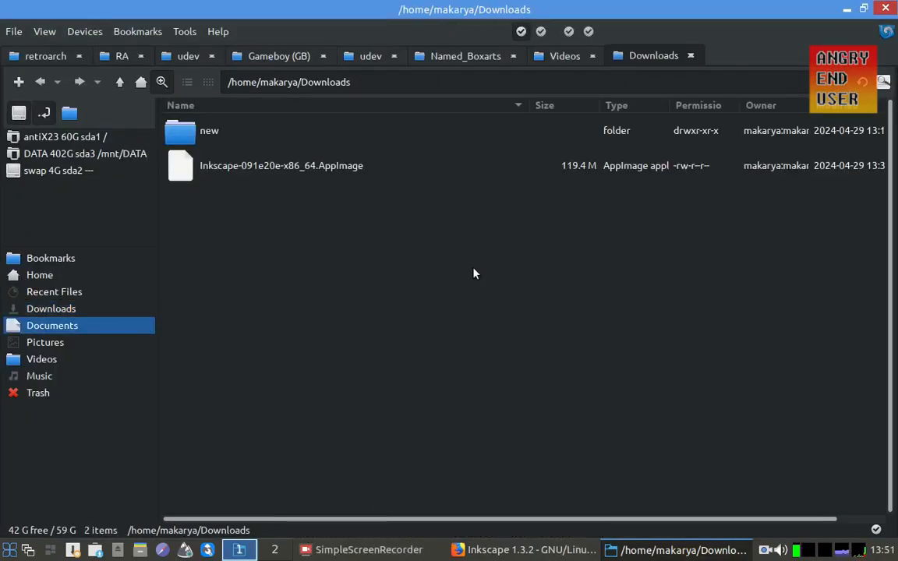
right_click(485, 552)
left_click(499, 517)
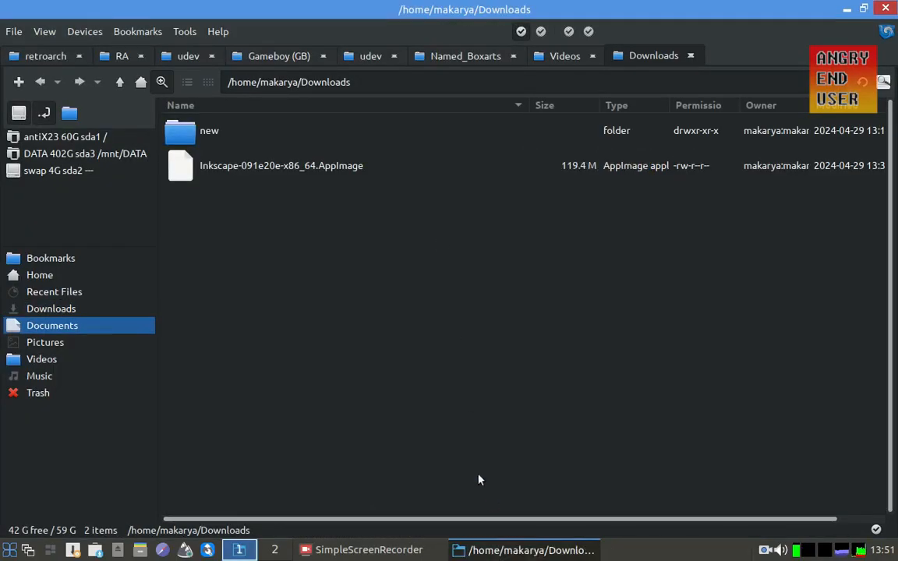
right_click(321, 172)
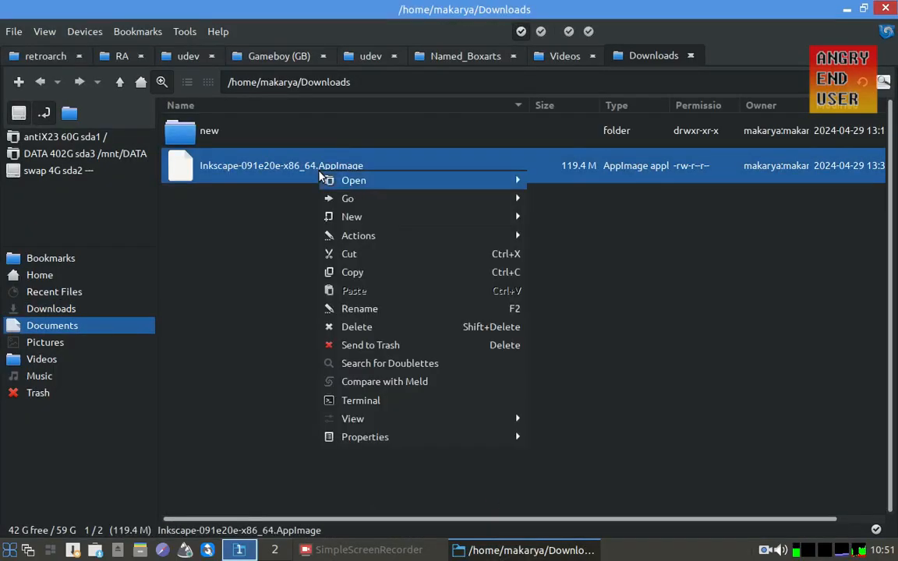
left_click(369, 278)
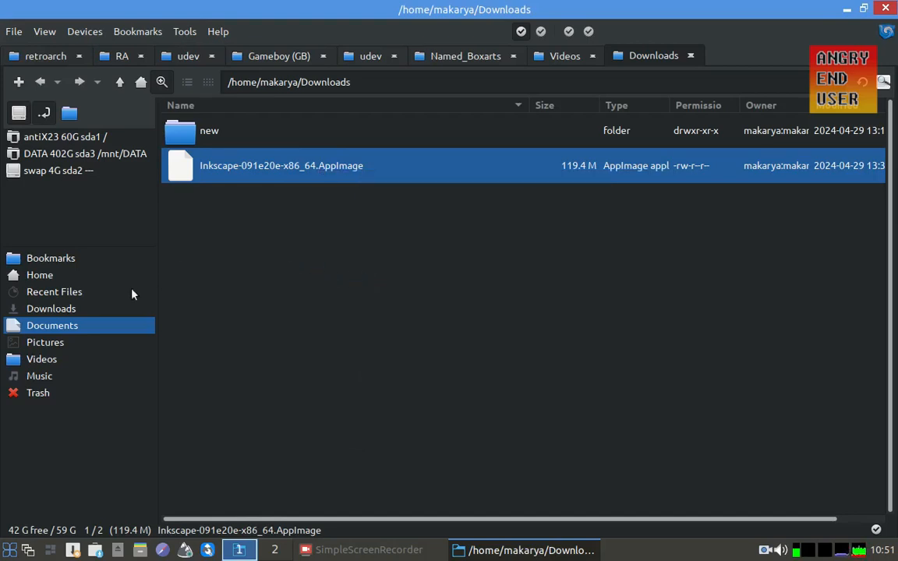
Create a new 'Apps' folder in the home folder, then open the Applications folder
right_click(88, 277)
left_click(158, 285)
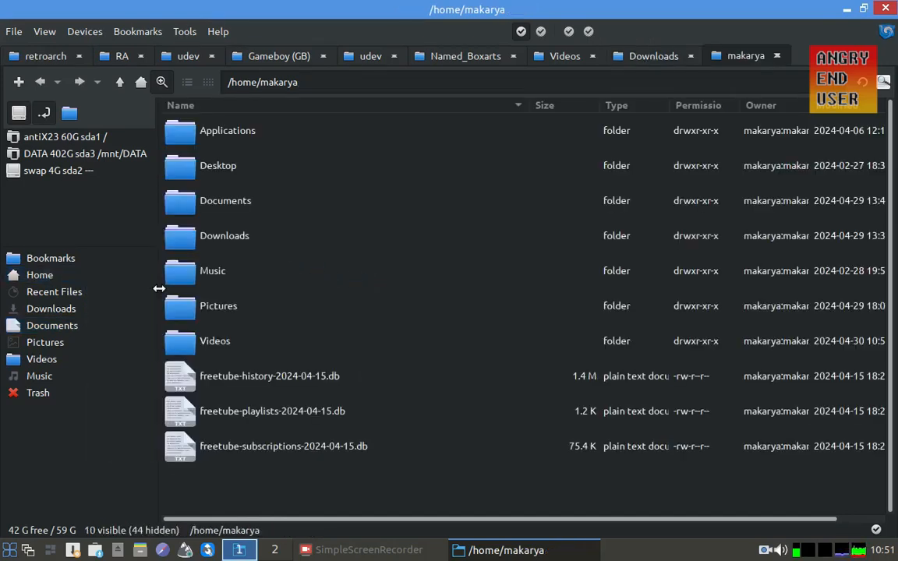
left_click(248, 134)
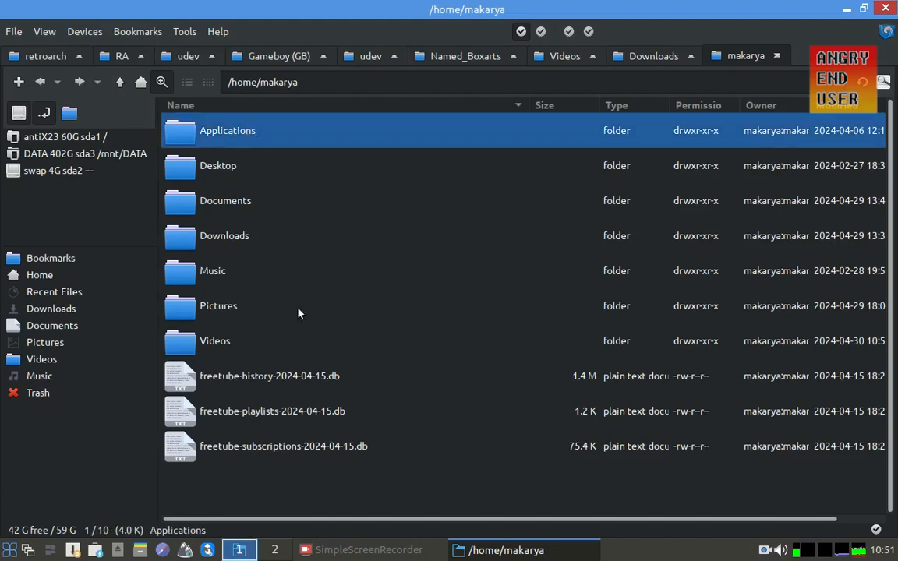
right_click(300, 486)
mouse_move(430, 250)
left_click(544, 268)
type("Aplikasi")
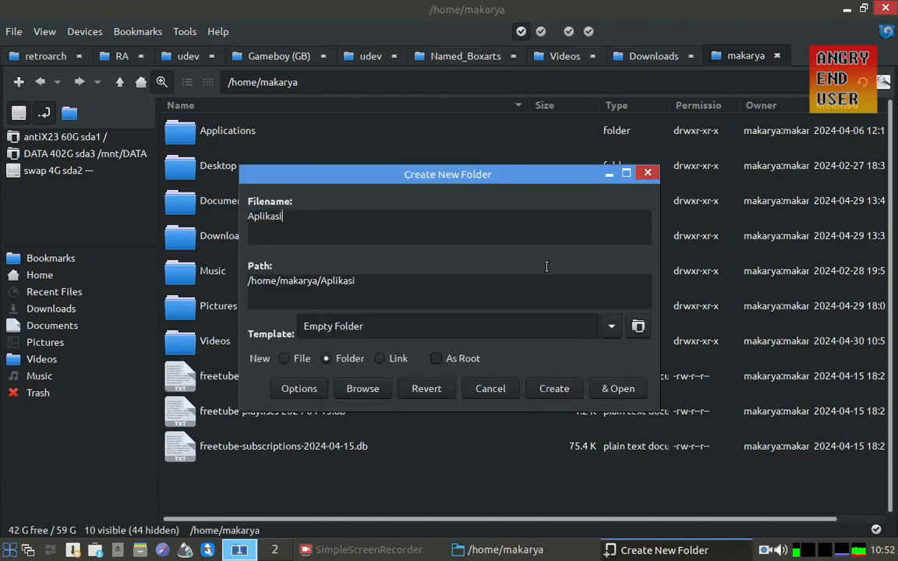
key("BackSpace")
key("BackSpace")
key("BackSpace")
key("BackSpace")
type("p")
left_click(567, 389)
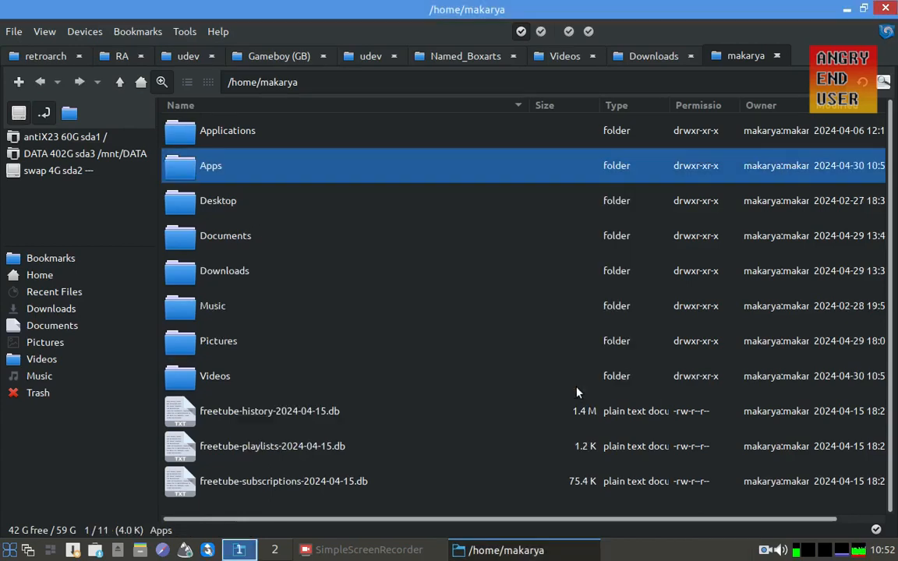
left_click(231, 134)
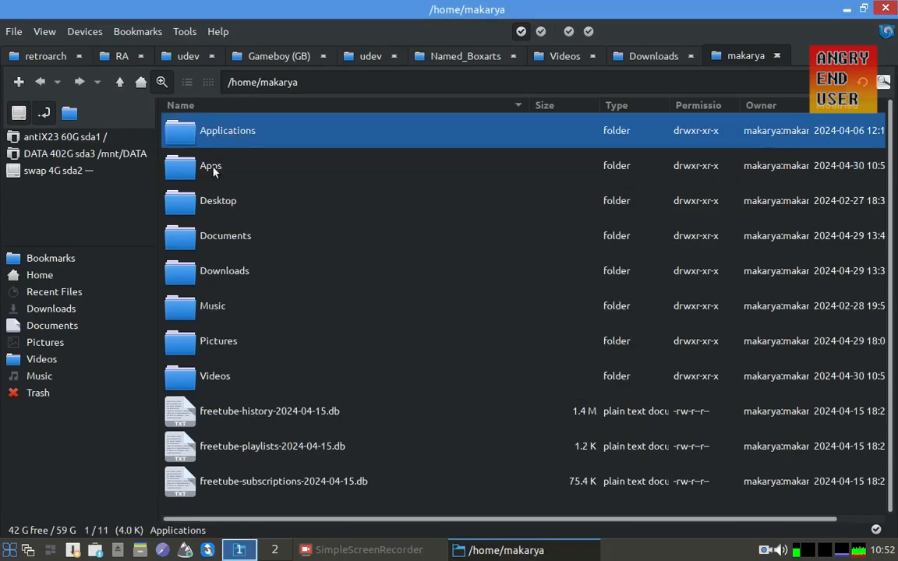
double_click(248, 136)
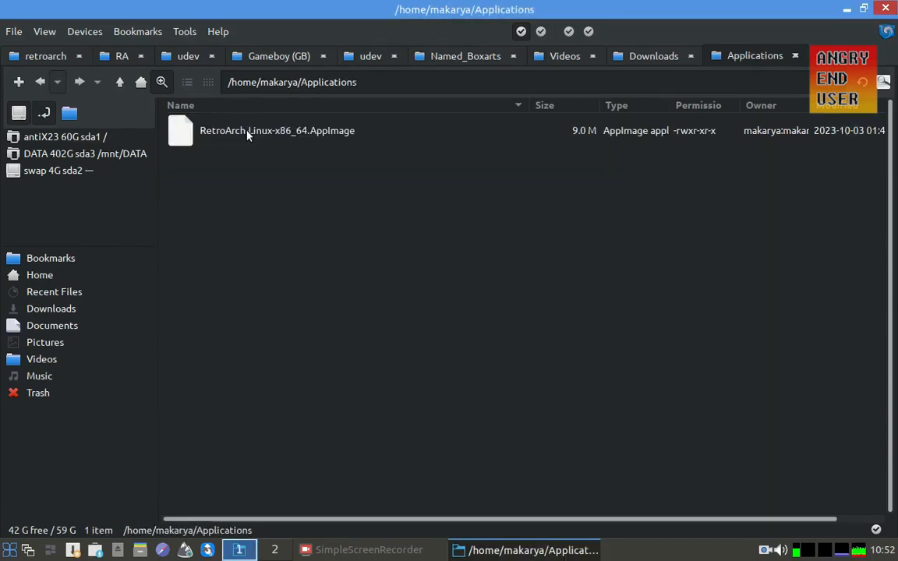
Paste the Inkscape AppImage into the Applications folder
left_click(335, 135)
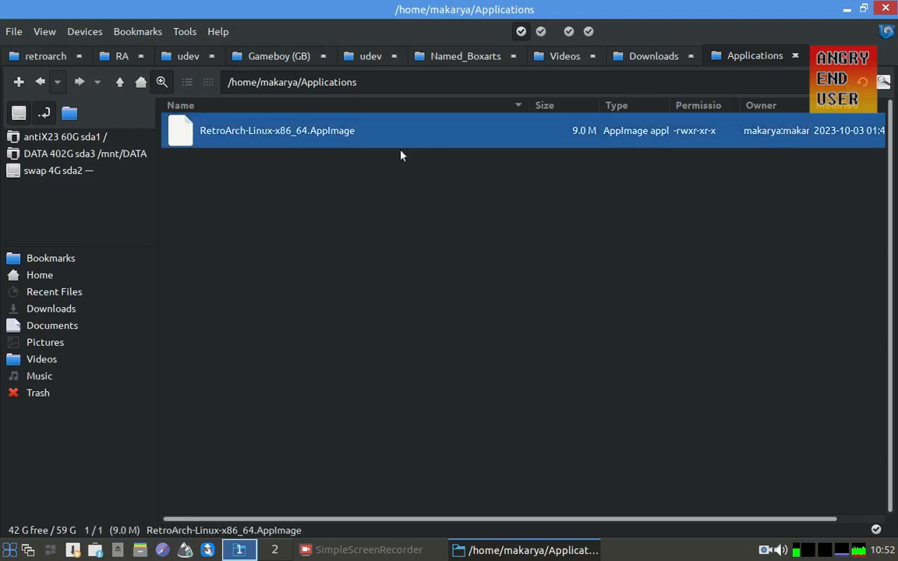
left_click(273, 195)
right_click(273, 193)
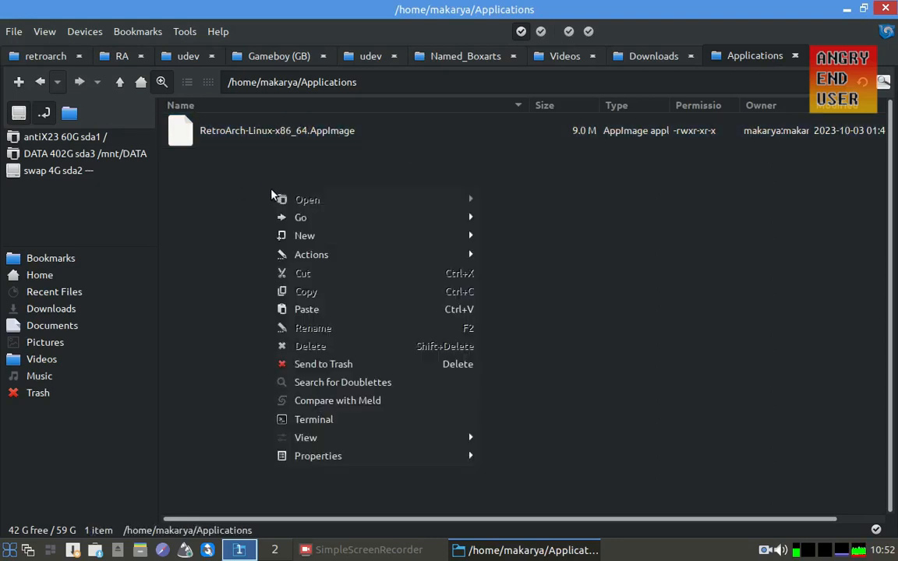
left_click(307, 310)
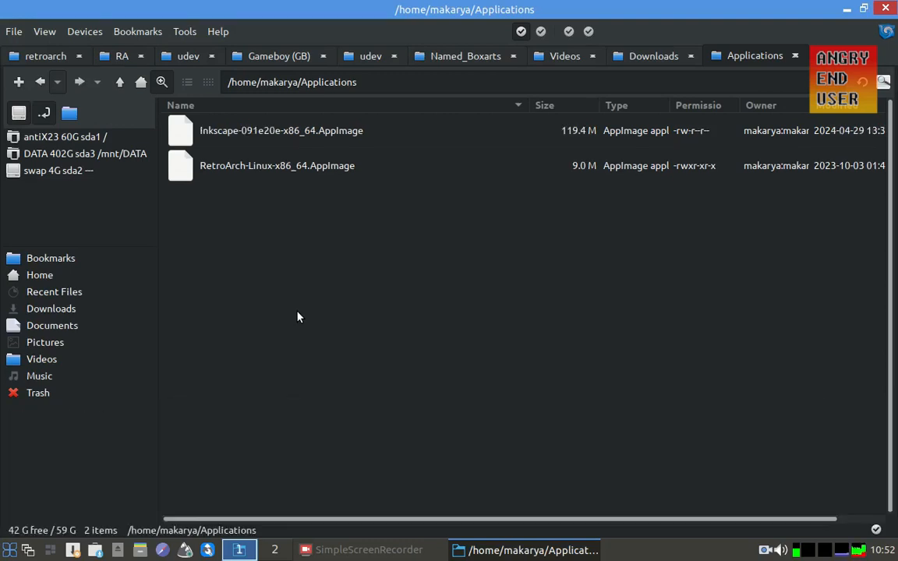
Give the Inkscape AppImage owner execute permission in its Properties (-rwxr--r--)
left_click(283, 134)
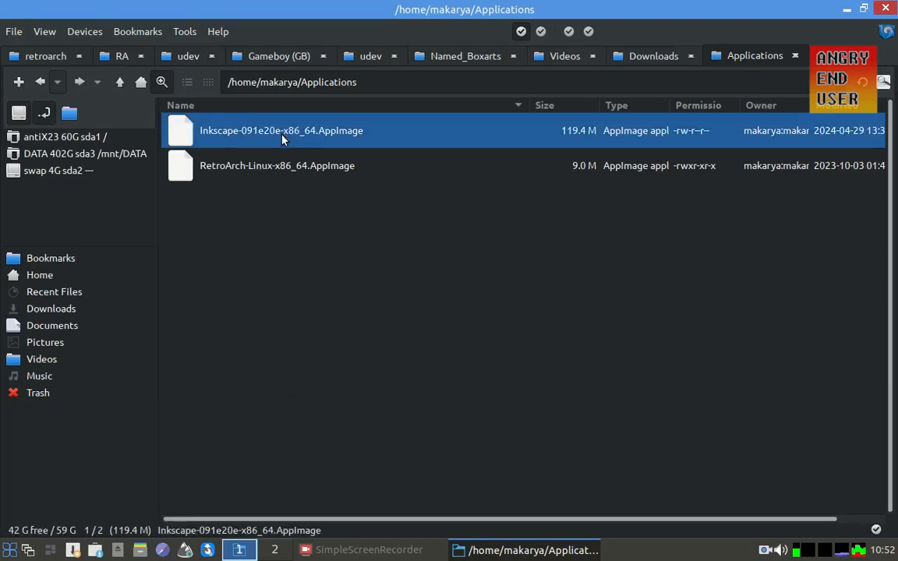
right_click(283, 137)
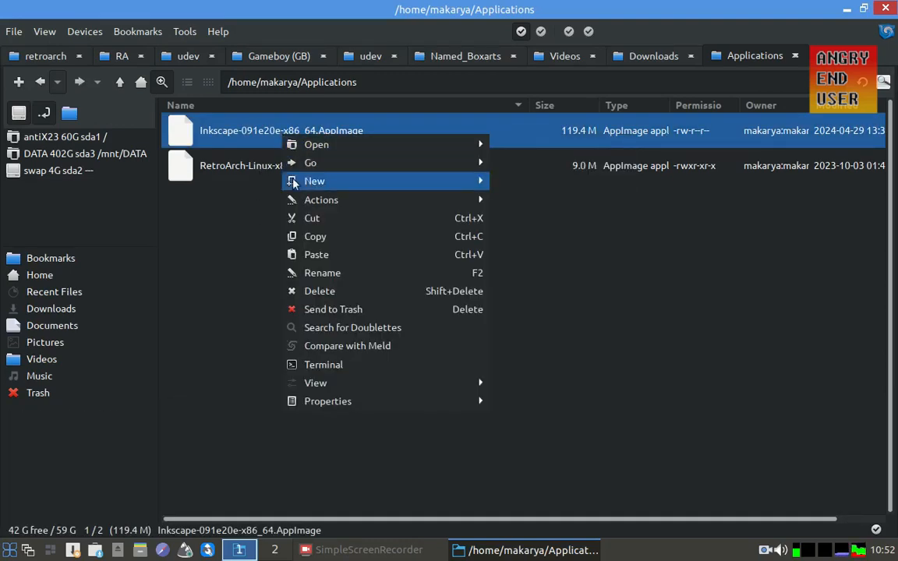
mouse_move(355, 401)
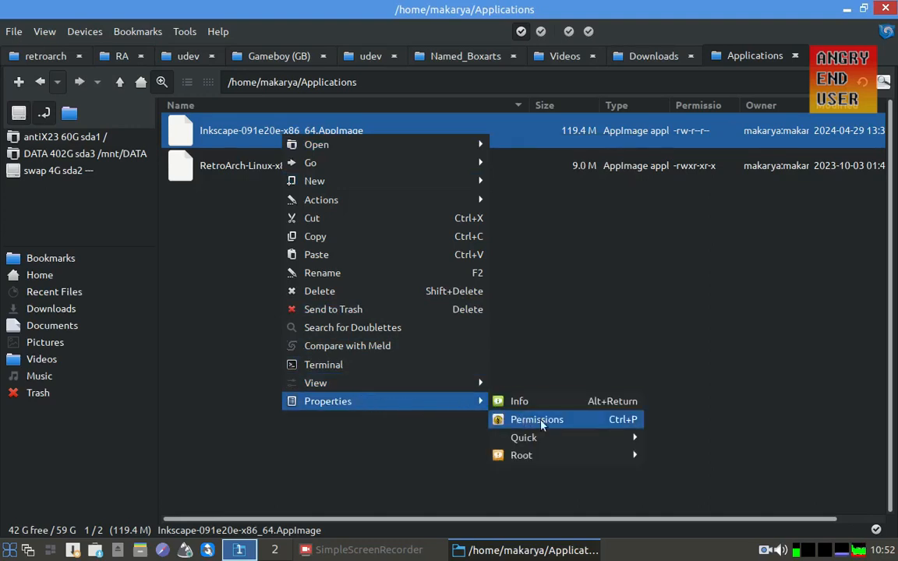
left_click(585, 425)
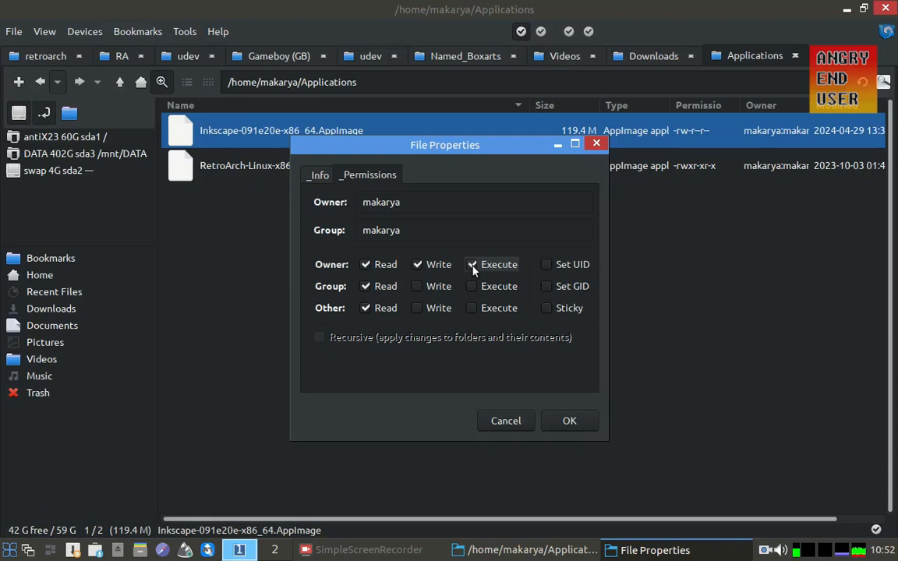
left_click(570, 421)
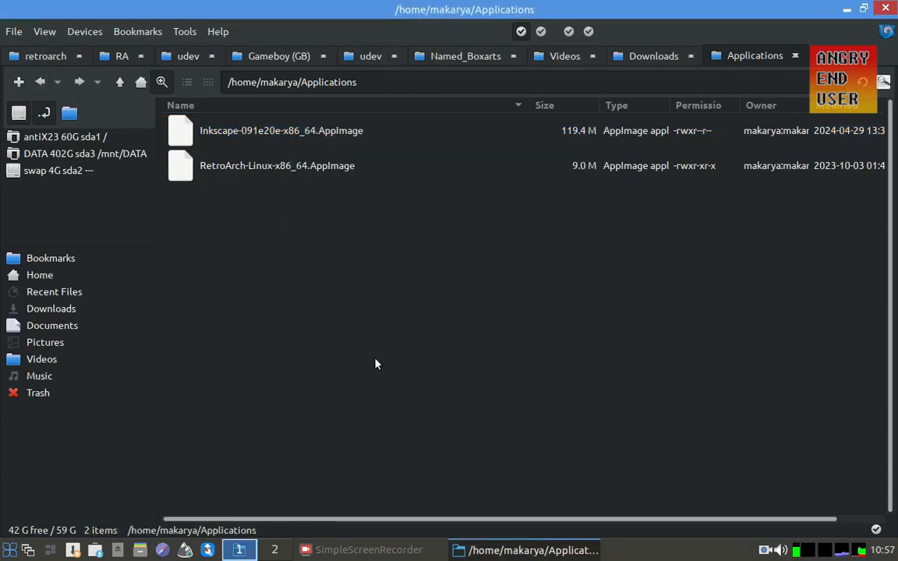
Open Documents in a new tab and view appimage-desktop-launcher.txt in the text editor
right_click(123, 329)
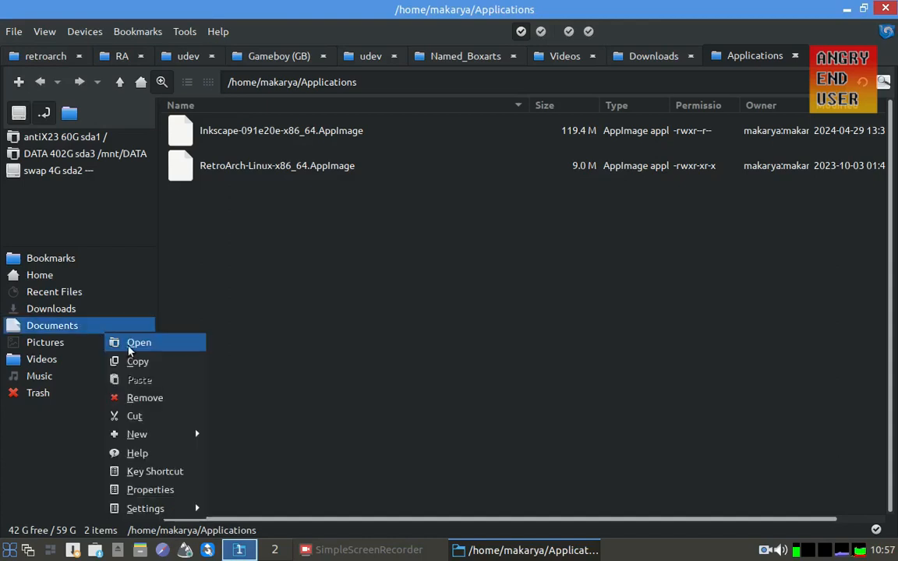
left_click(133, 345)
left_click(320, 168)
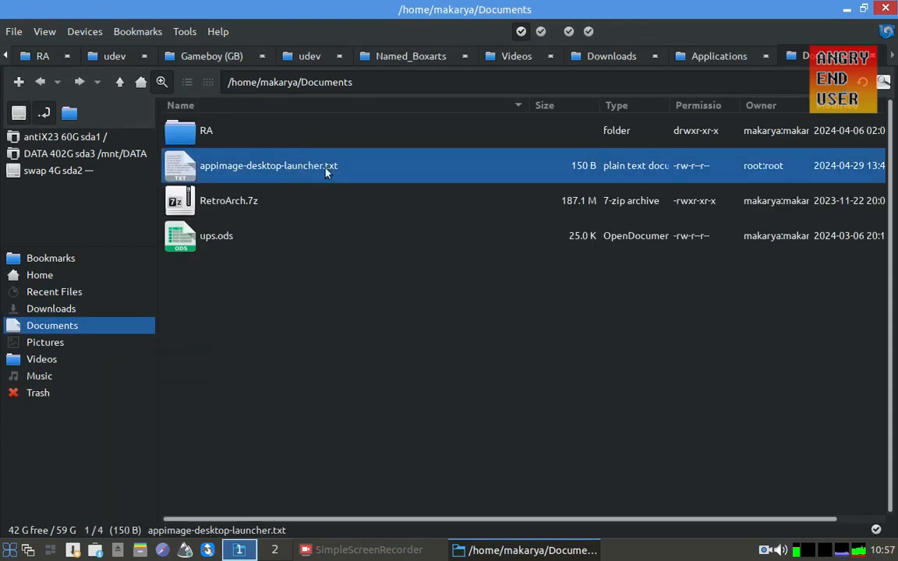
double_click(363, 175)
left_click_drag(326, 145, 123, 100)
key("ctrl+a")
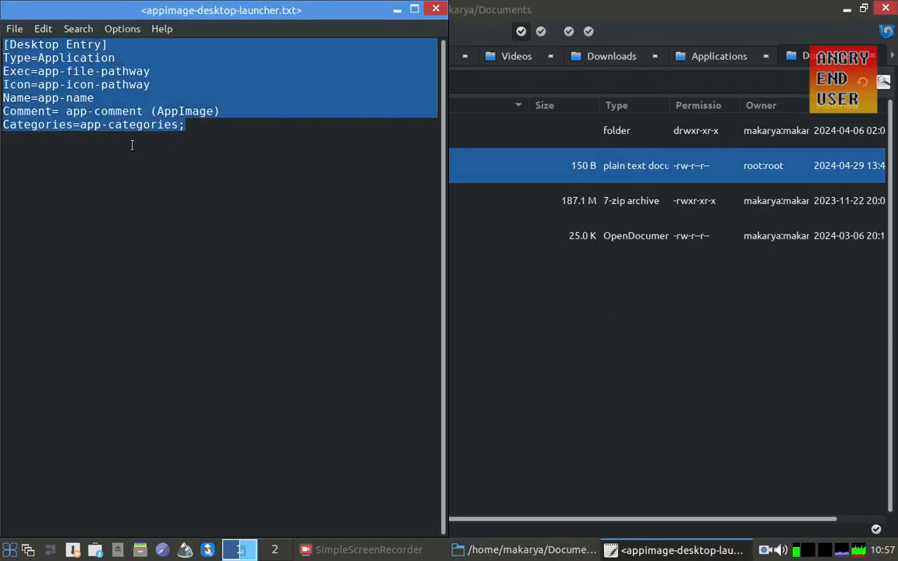
left_click(436, 8)
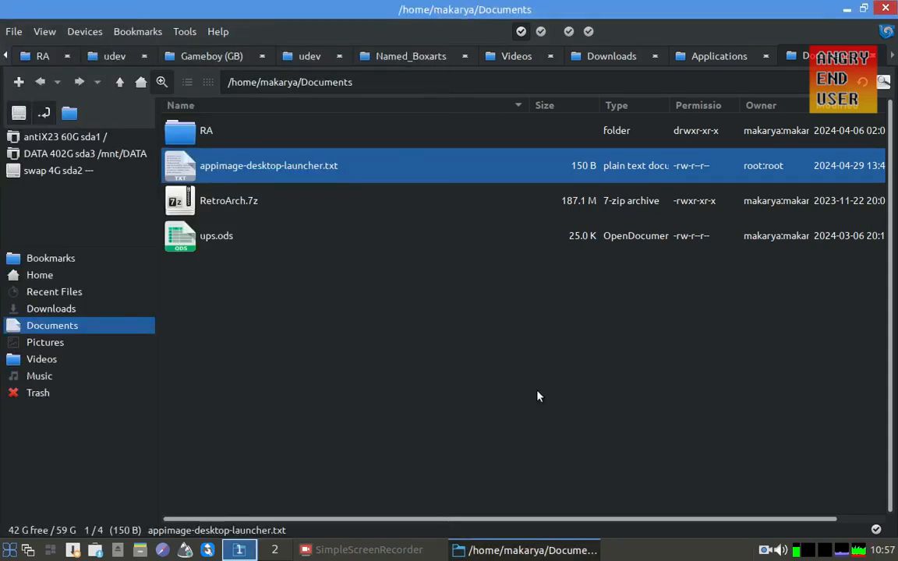
left_click(595, 401)
Open a root file manager window and submit the administrator password
left_click(15, 33)
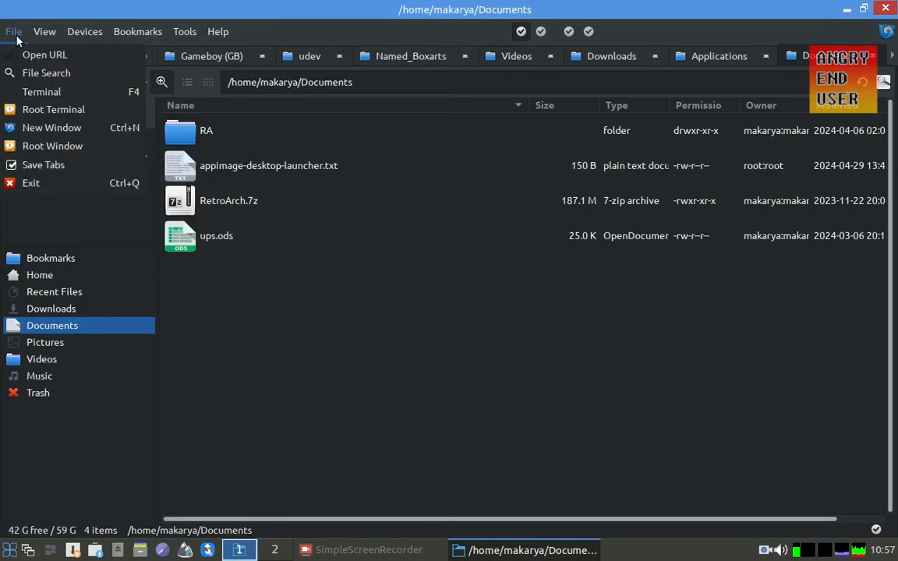
left_click(36, 145)
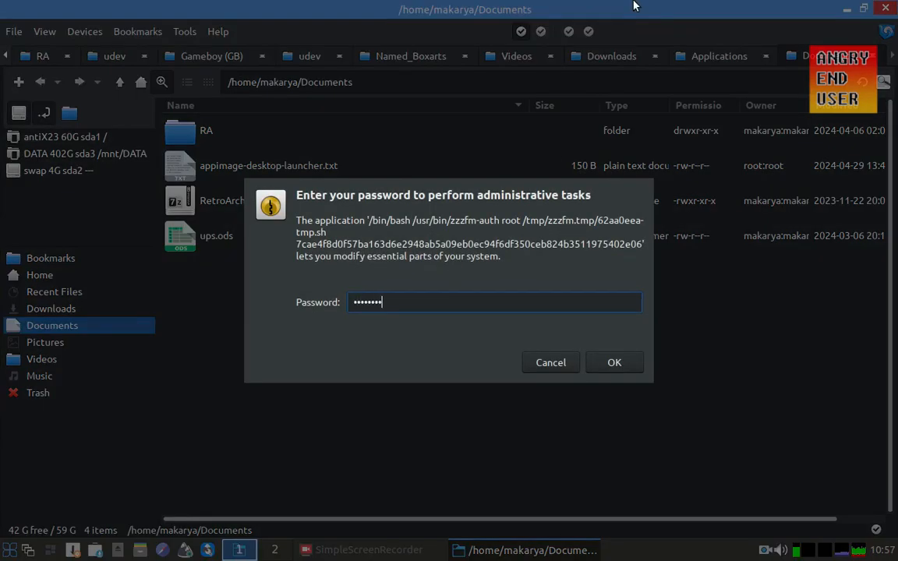
key("Return")
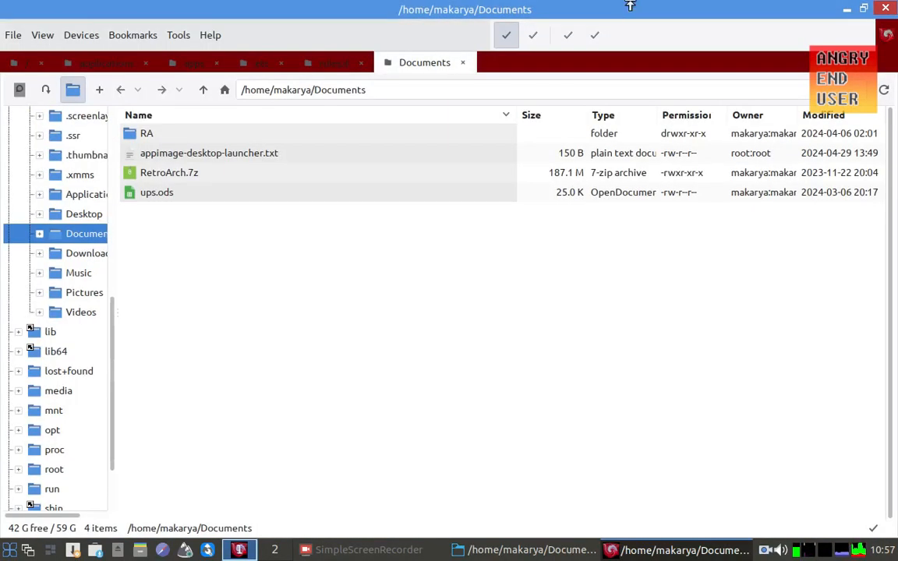
Open /usr/share/applications in a new tab of the root window
left_click(254, 156)
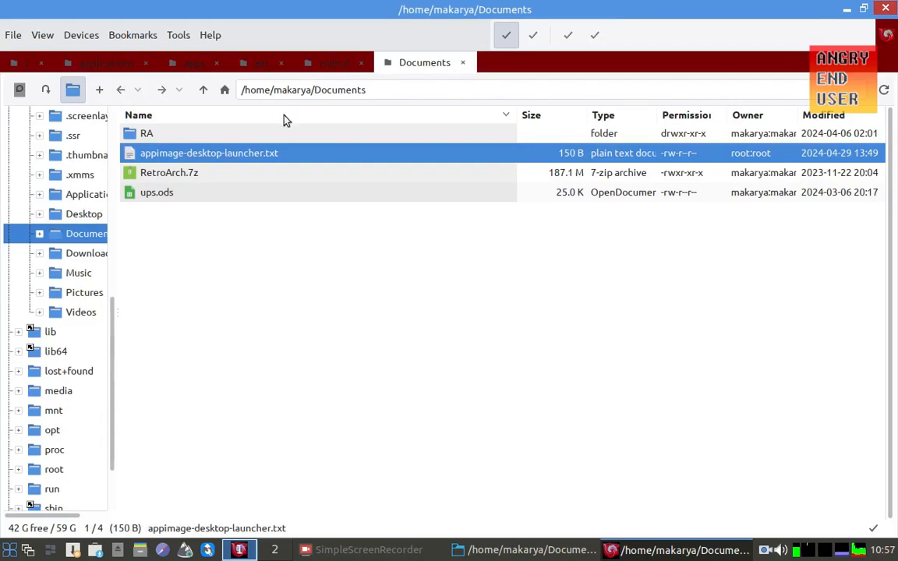
key("ctrl+t")
left_click(389, 90)
key("BackSpace")
type("/us")
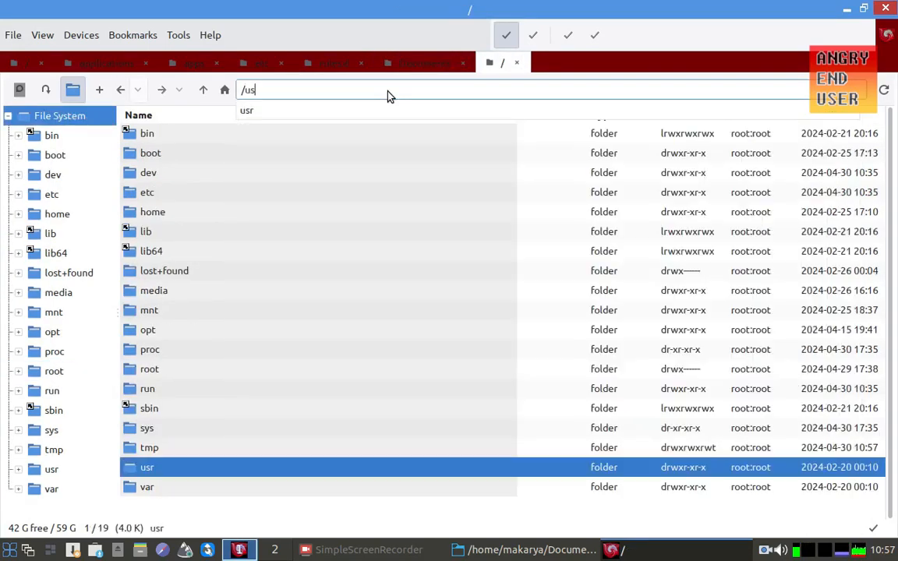
type("r/share")
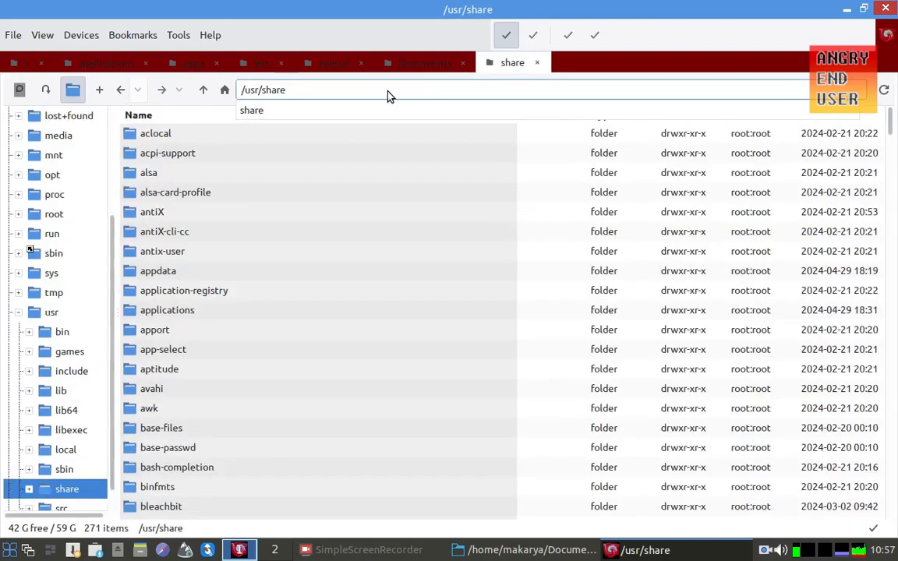
type("/applications")
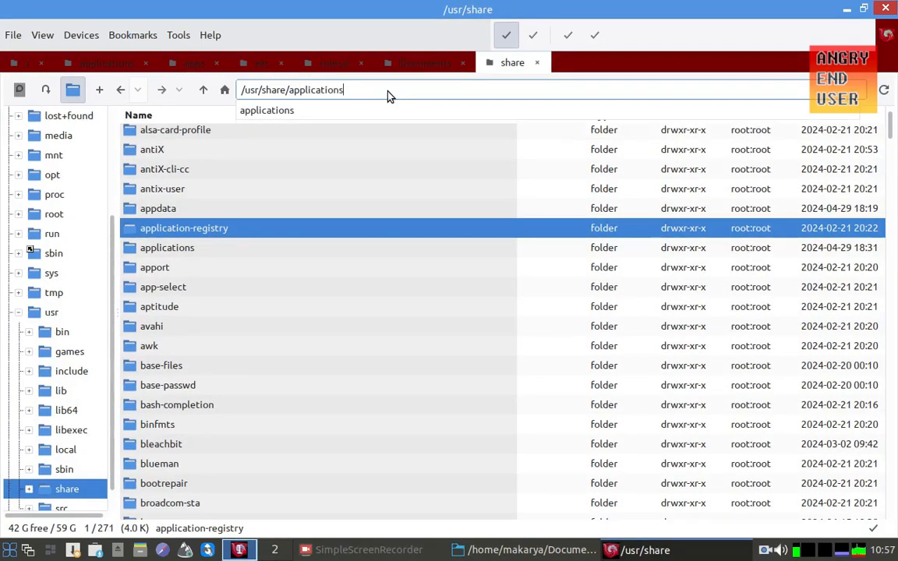
key("Return")
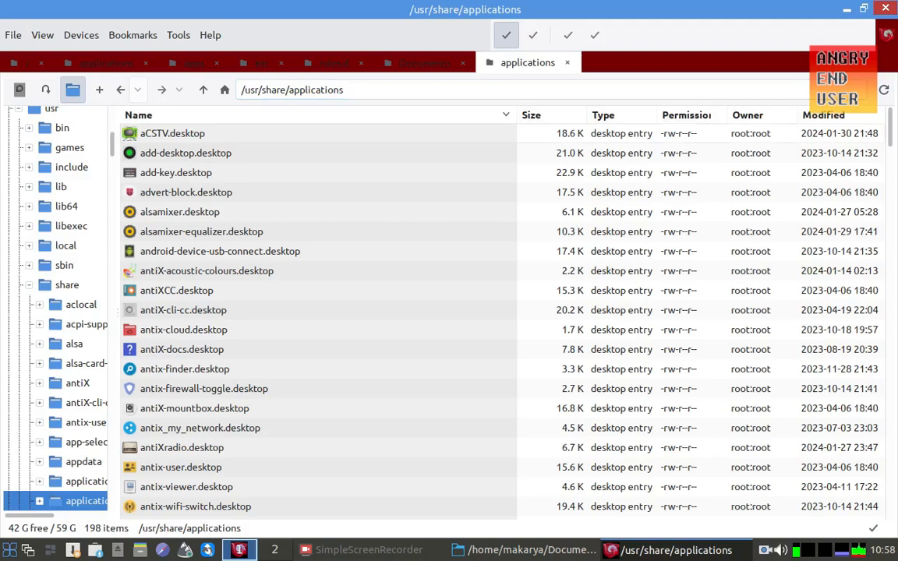
Copy appimage-desktop-launcher.txt from Documents and paste it into /usr/share/applications
left_click(425, 66)
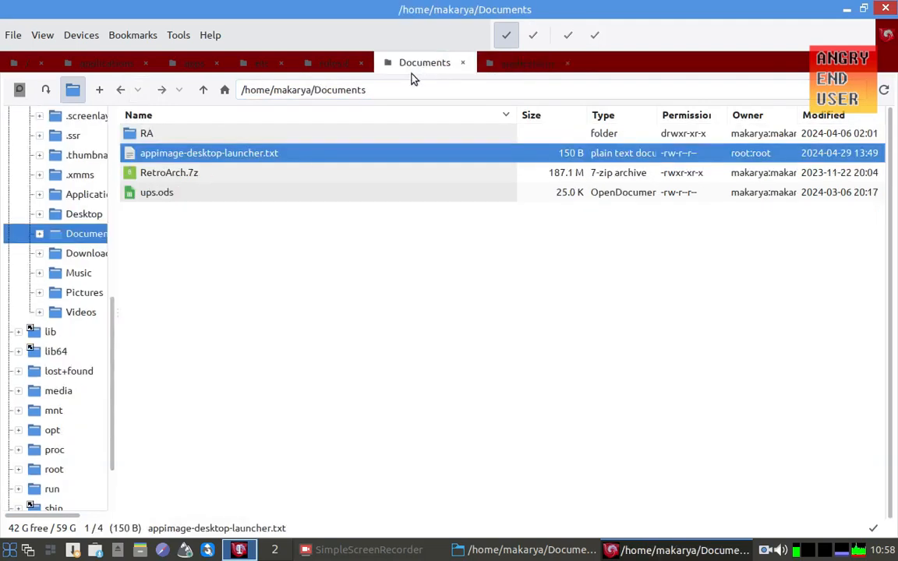
right_click(276, 157)
left_click(341, 278)
left_click(528, 66)
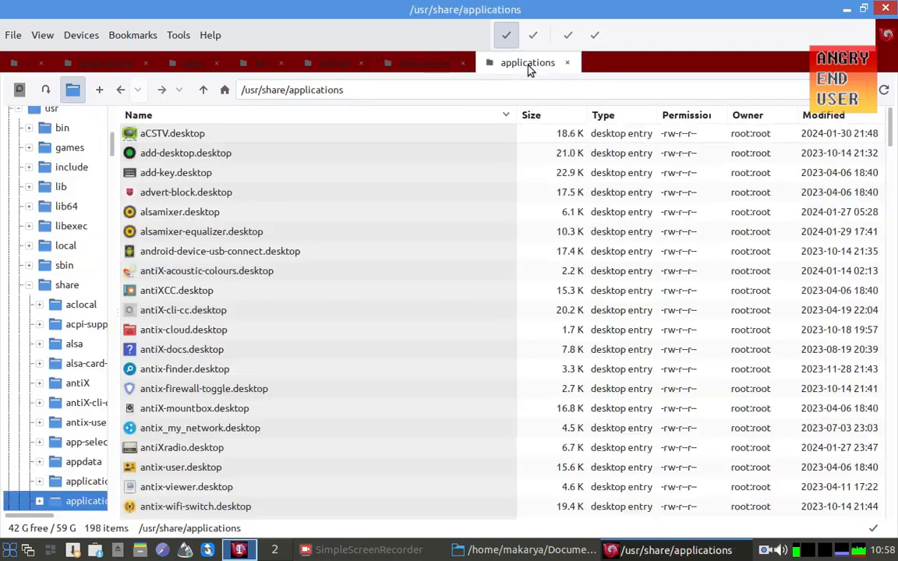
key("ctrl+v")
Rename the pasted template to inkscape.desktop
scroll(492, 280, "down", 5)
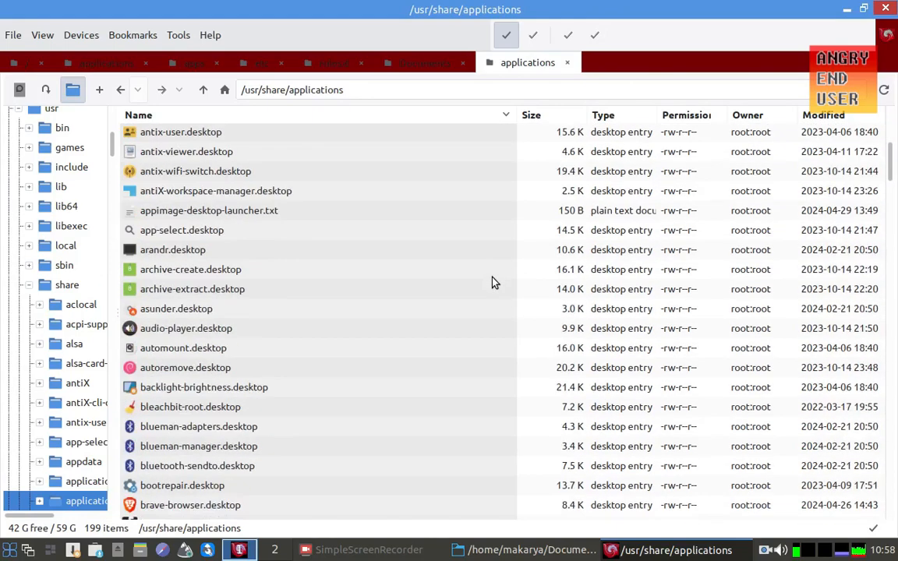
left_click(224, 219)
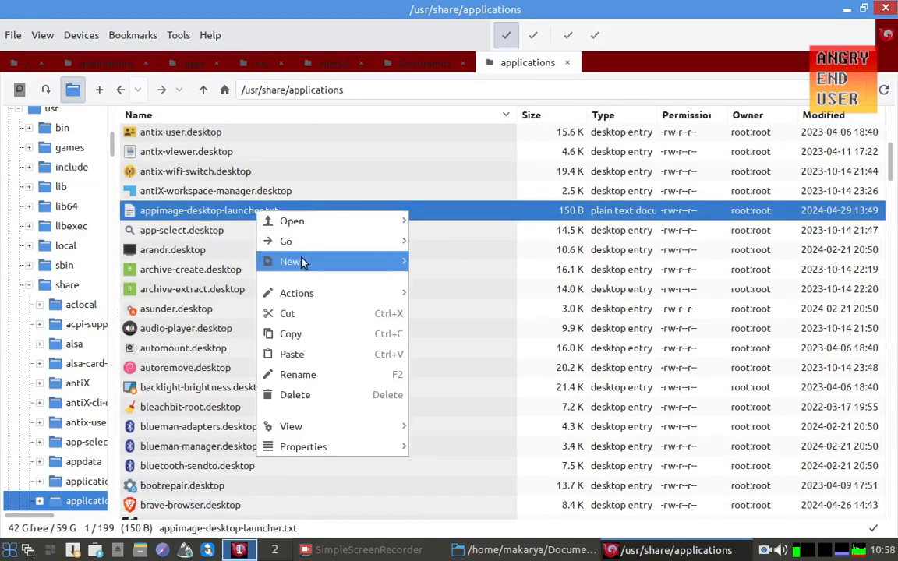
left_click(308, 375)
key("BackSpace")
key("Delete")
key("Delete")
key("Delete")
key("Delete")
type("inkscape.desktop")
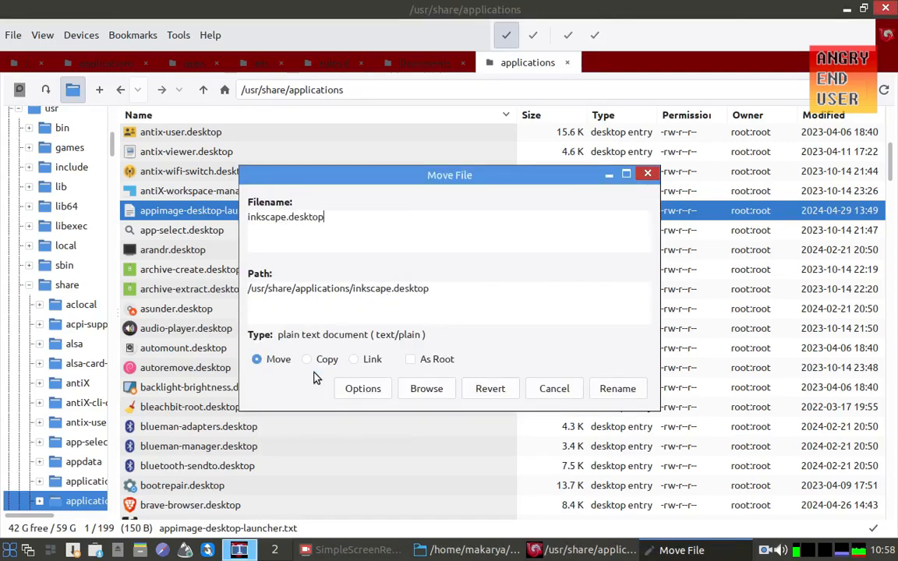
key("Return")
type("in")
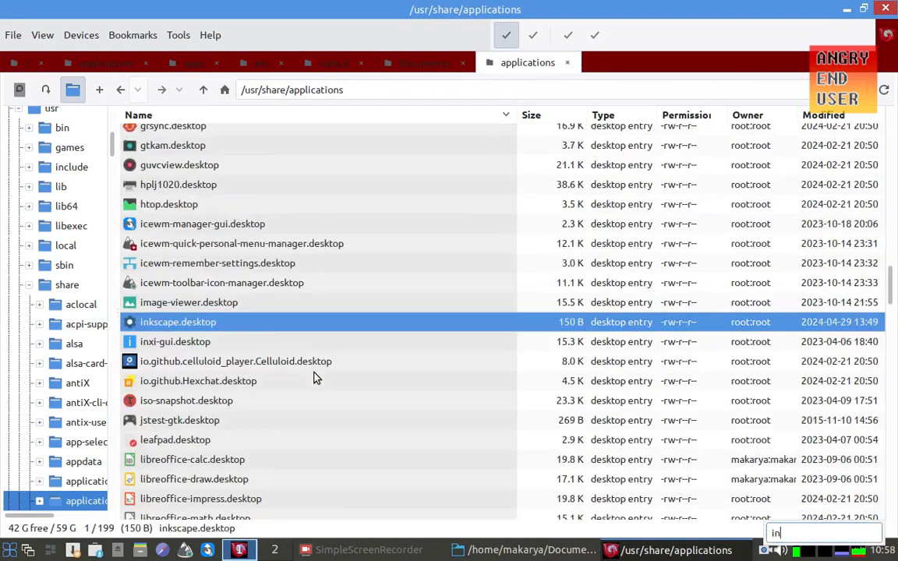
Open inkscape.desktop in Geany, select its app-file-pathway placeholder, and return to the file manager
right_click(247, 327)
mouse_move(248, 328)
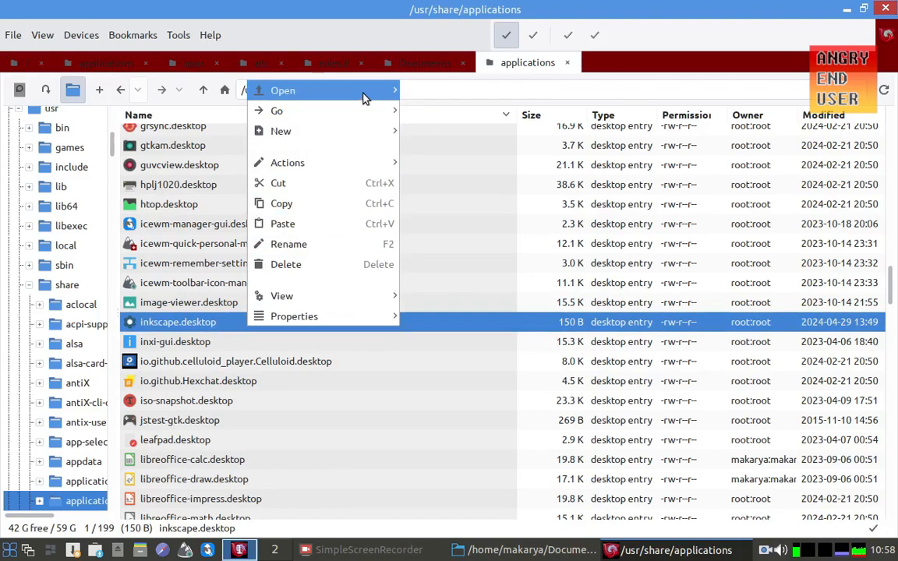
mouse_move(365, 95)
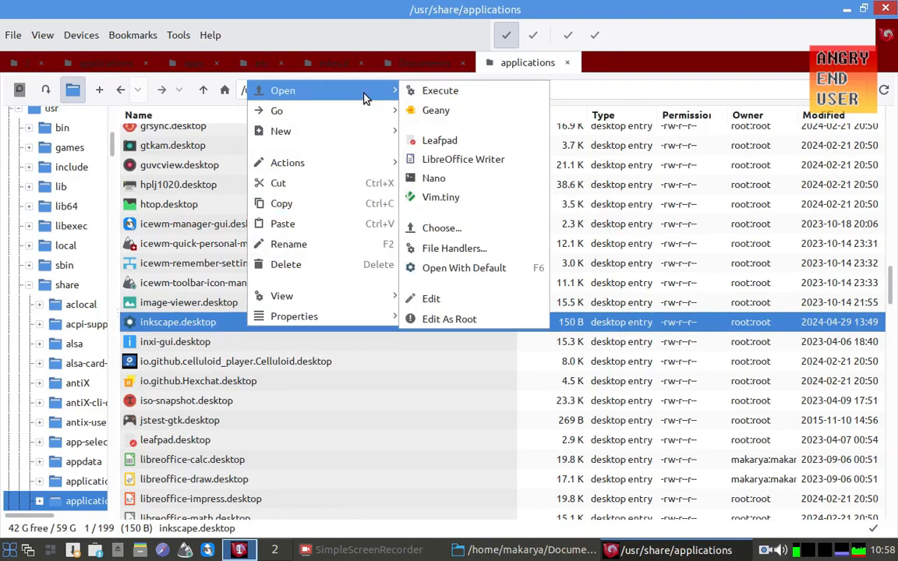
left_click(456, 116)
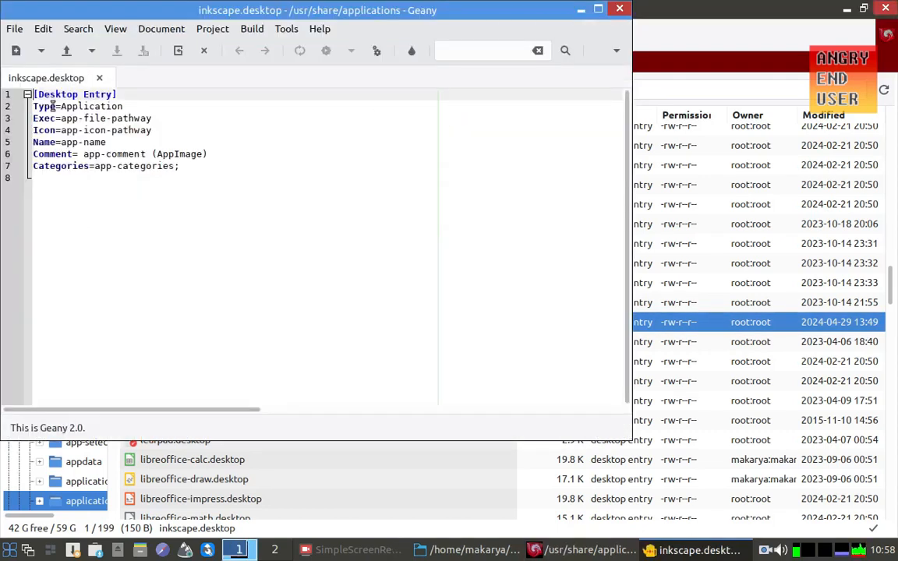
left_click_drag(60, 119, 164, 117)
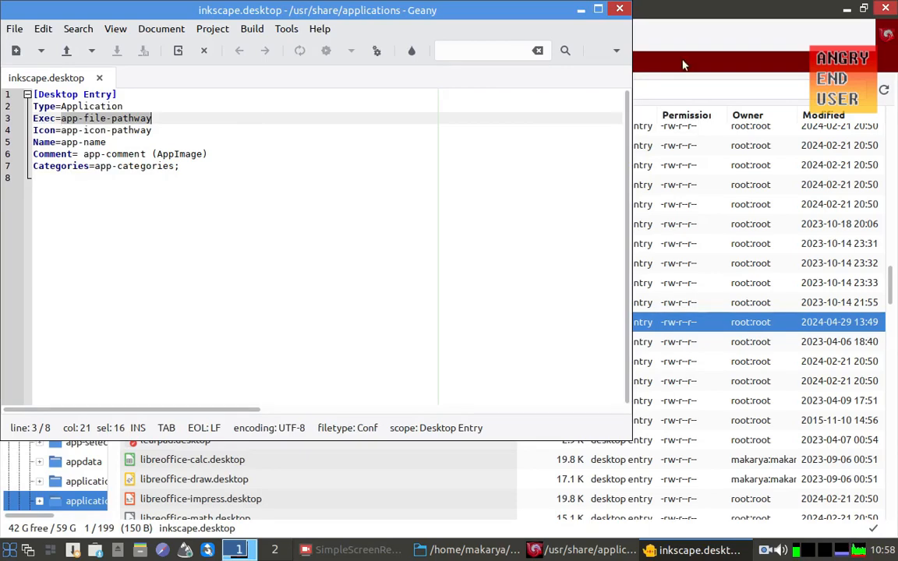
left_click(683, 65)
left_click(415, 66)
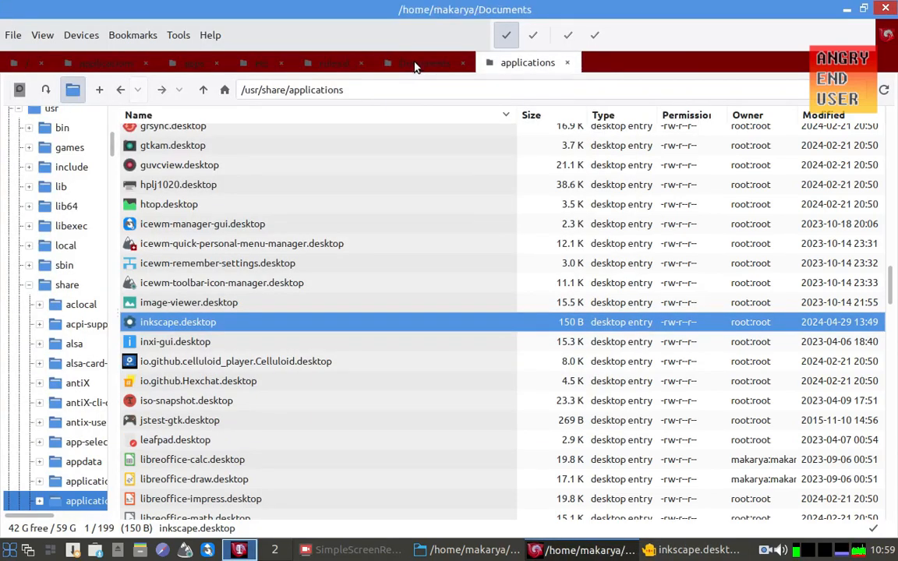
Copy the full path of the Inkscape AppImage in ~/Applications, then return to the launcher editor
left_click(203, 89)
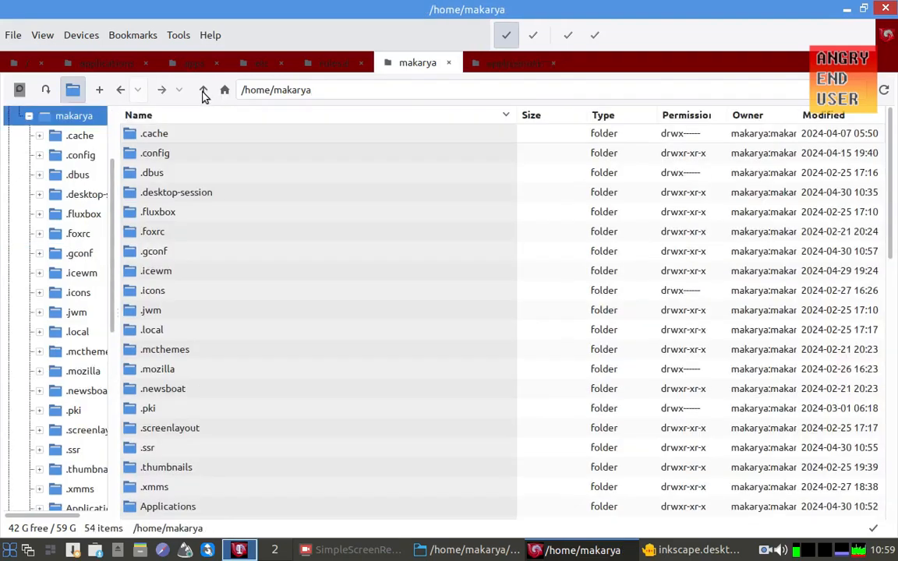
left_click(185, 141)
double_click(185, 141)
left_click(224, 140)
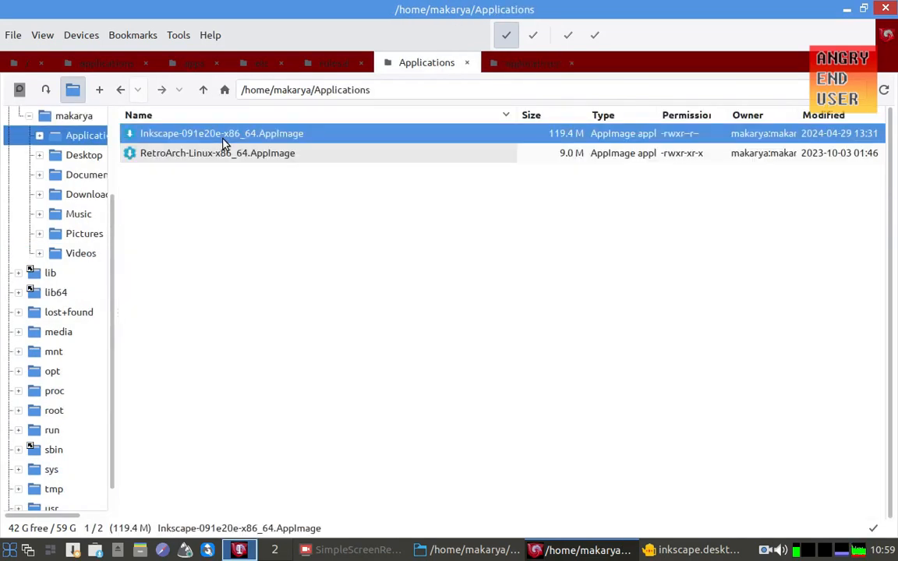
right_click(234, 135)
mouse_move(234, 136)
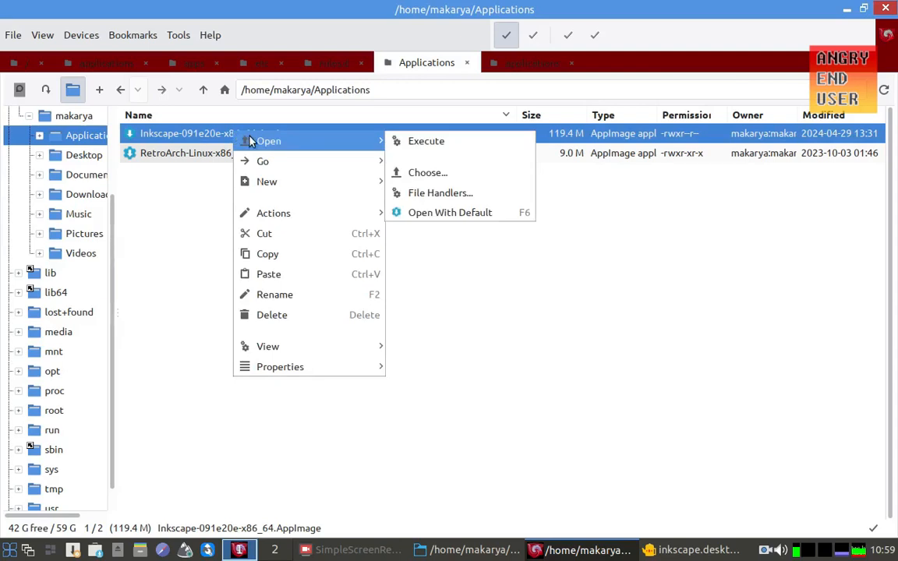
mouse_move(301, 212)
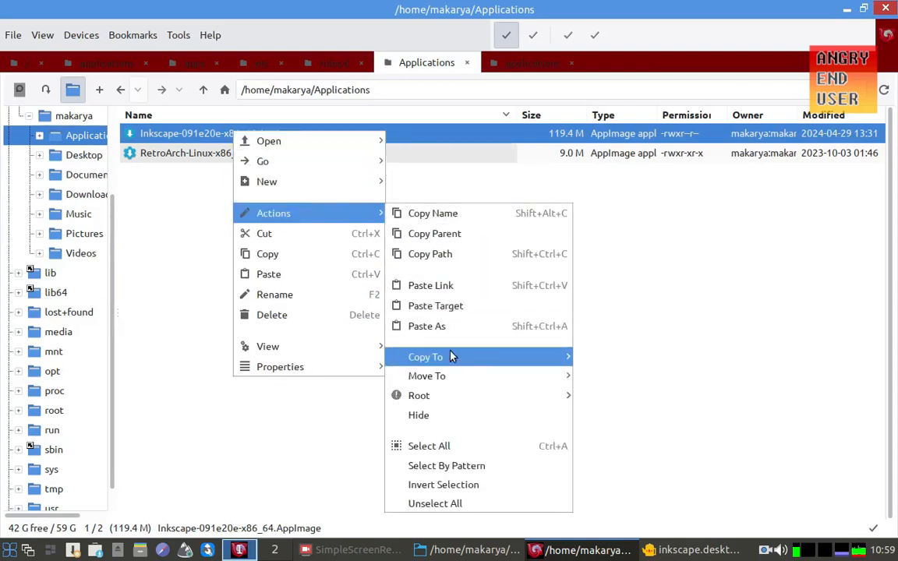
left_click(481, 255)
left_click(518, 67)
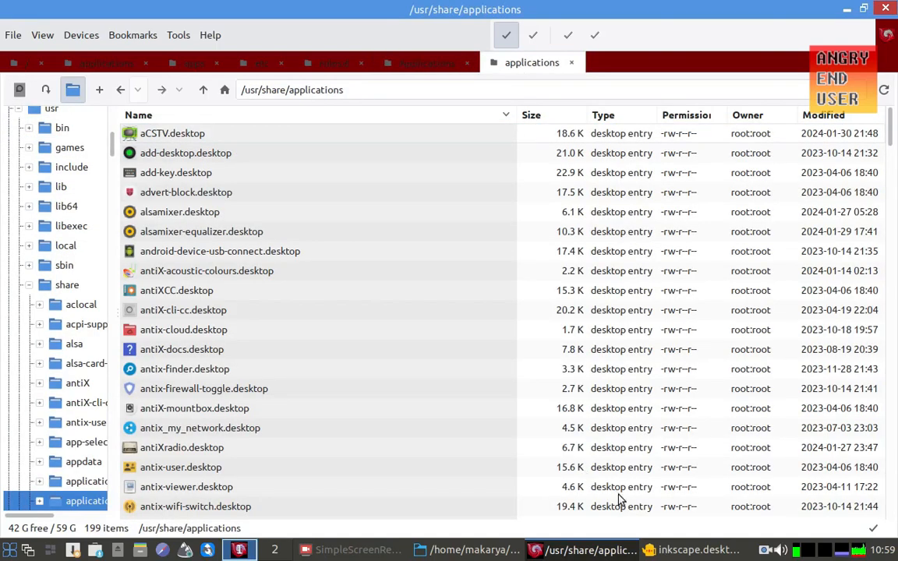
left_click(663, 551)
Replace the Exec placeholder with the pasted AppImage path, removing the quotes and extra space
left_click(166, 118)
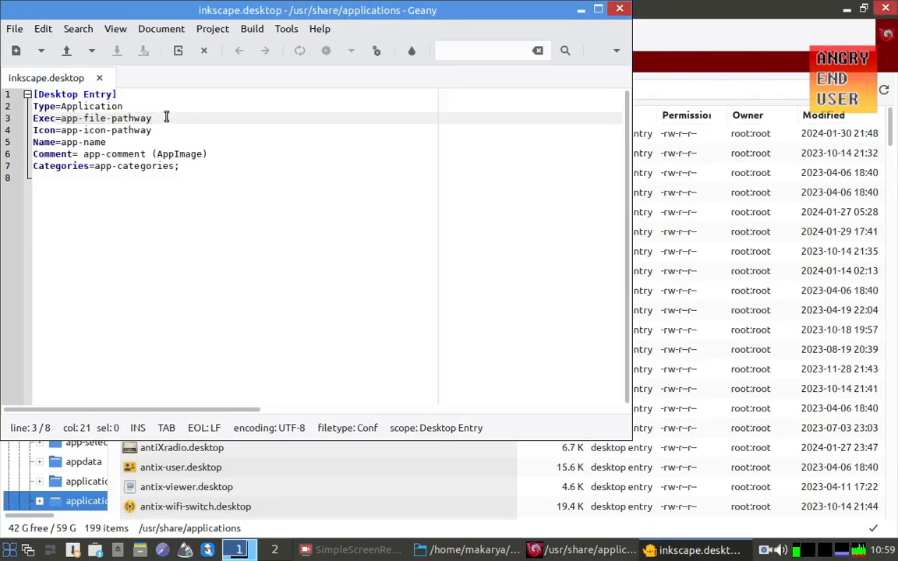
key("shift+Left")
key("shift+Left")
key("shift+Left")
key("shift+Left")
key("shift+Left")
key("shift+Left")
key("shift+Left")
key("shift+Left")
key("shift+Left")
key("shift+Left")
key("shift+Left")
key("shift+Left")
key("shift+Left")
key("shift+Left")
key("shift+Left")
key("shift+Left")
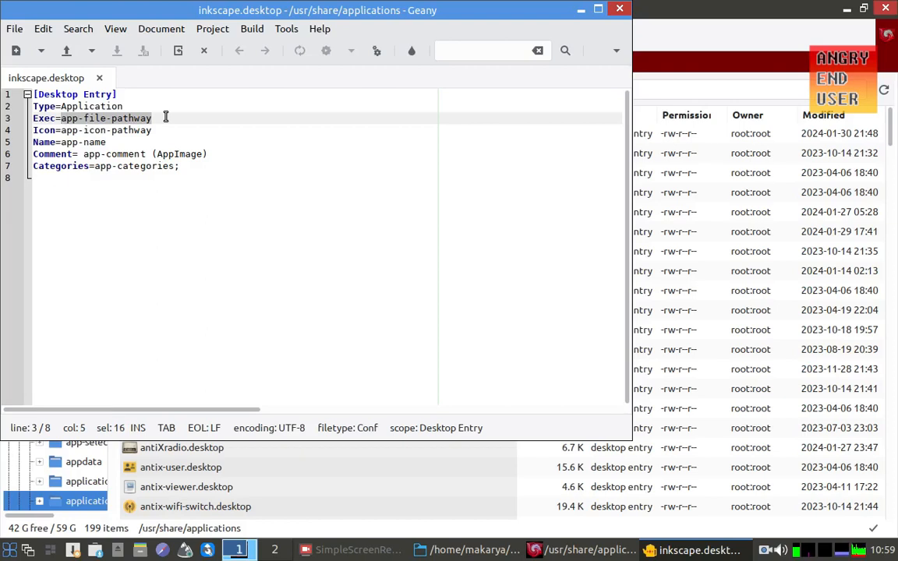
key("ctrl+v")
key("BackSpace")
key("ctrl+Left")
key("ctrl+Left")
key("ctrl+Left")
key("ctrl+Left")
key("ctrl+Left")
key("ctrl+Left")
key("ctrl+Left")
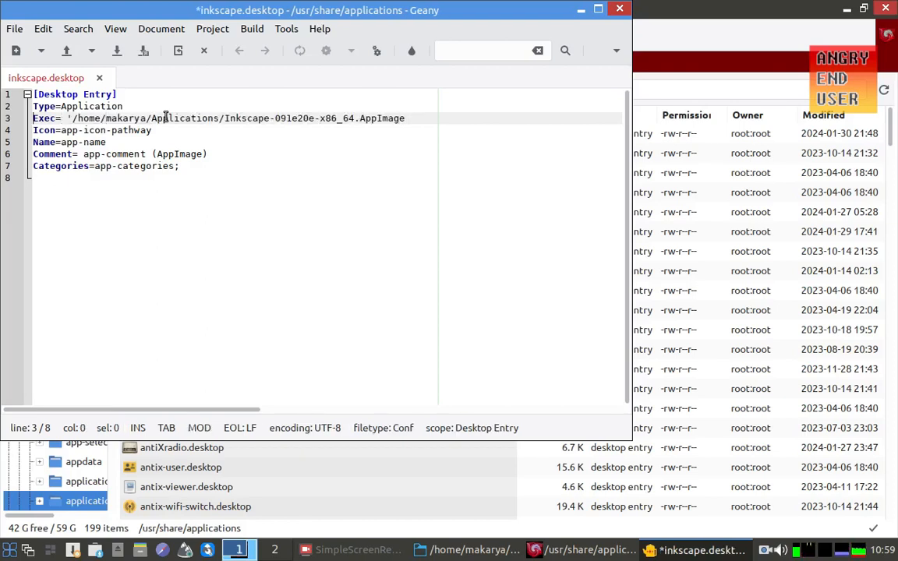
key("BackSpace")
key("BackSpace")
key("Down")
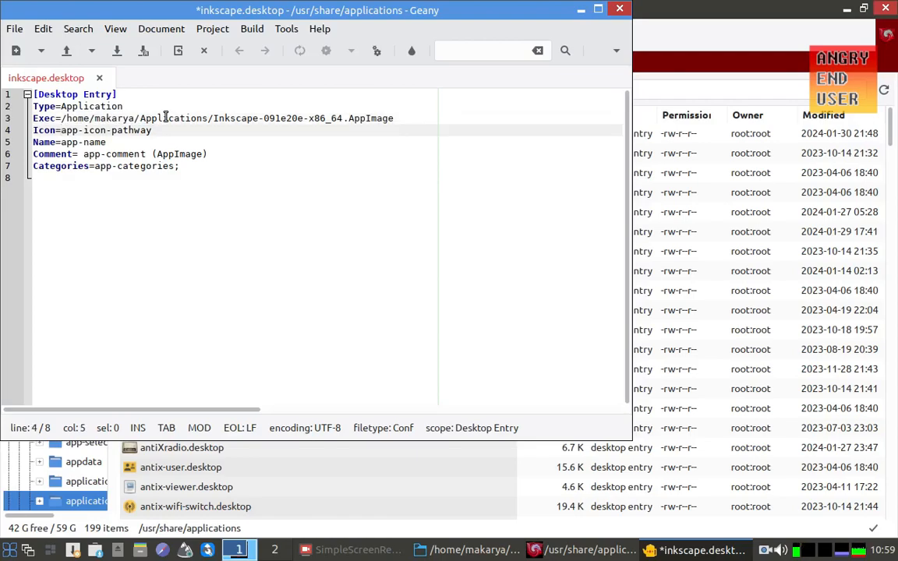
key("alt+Tab")
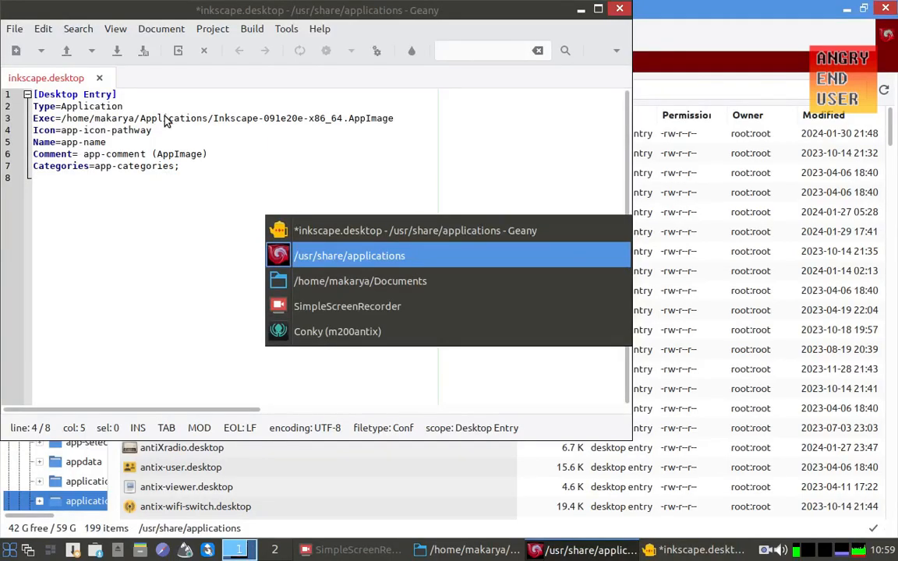
key("alt+Tab")
key("alt+Tab")
key("alt+Tab")
Navigate the file manager to /usr/share/icons/Obsidian/apps/48
left_click(370, 89)
key("BackSpace")
key("BackSpace")
key("BackSpace")
key("BackSpace")
key("BackSpace")
key("BackSpace")
key("BackSpace")
key("BackSpace")
key("BackSpace")
key("BackSpace")
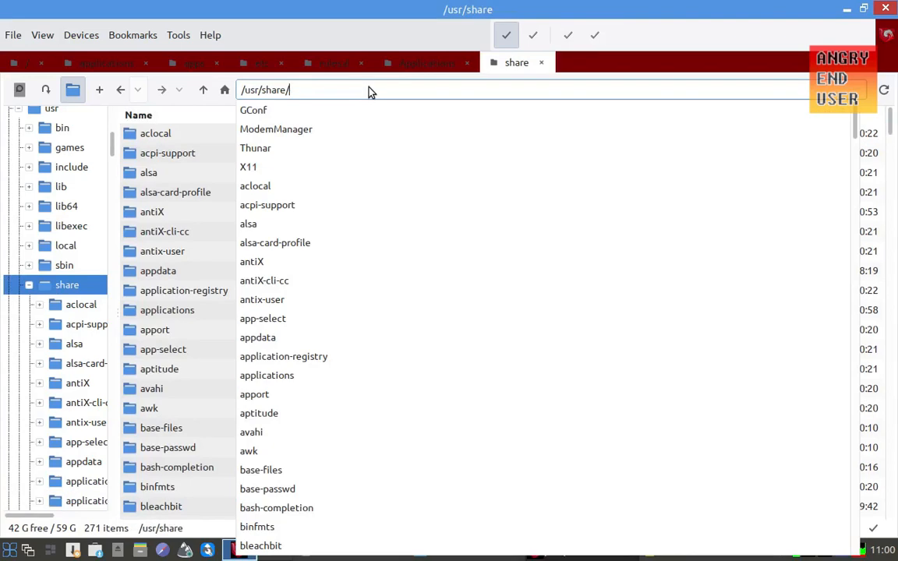
type("icons")
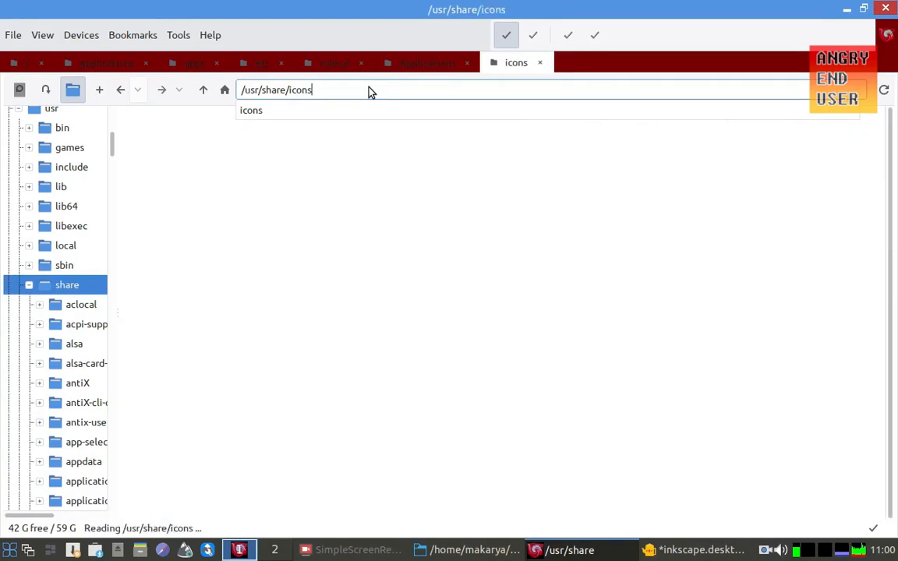
key("Return")
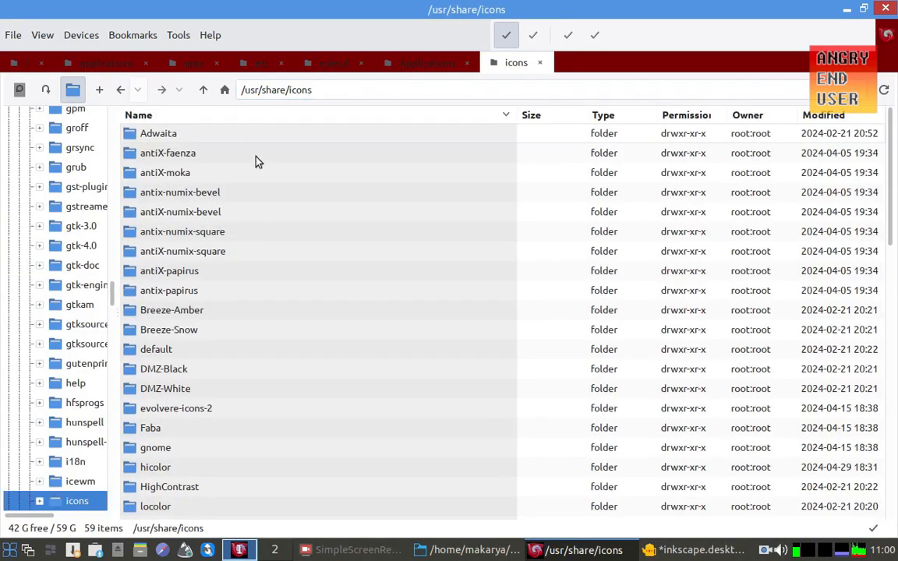
scroll(204, 278, "down", 5)
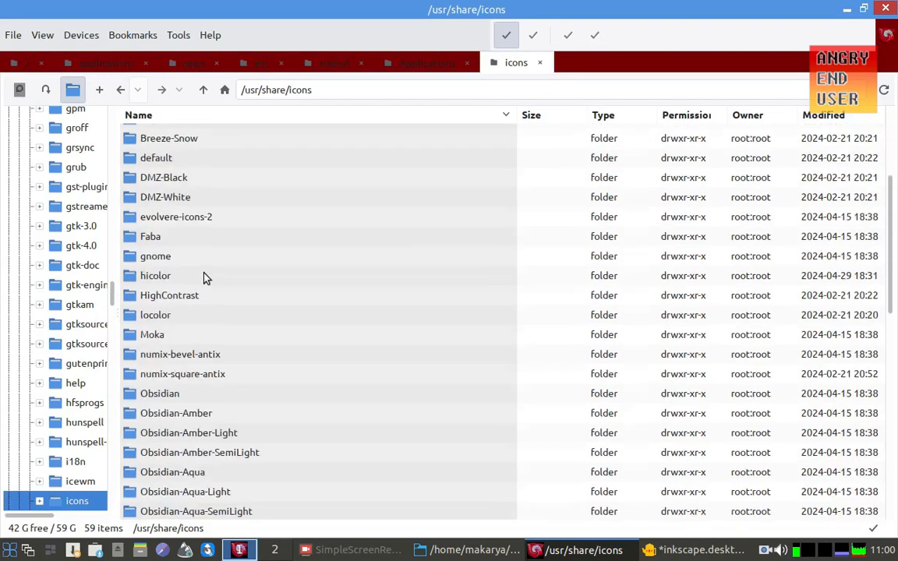
double_click(152, 298)
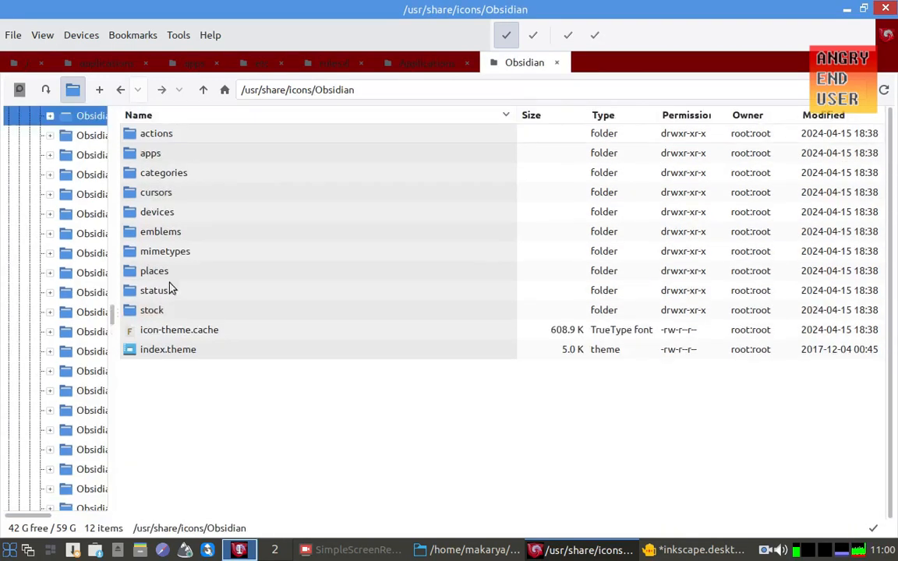
left_click(178, 160)
key("Return")
left_click(217, 219)
key("Return")
Locate inkscape.png and copy its full path, then switch back to Geany
type("inks")
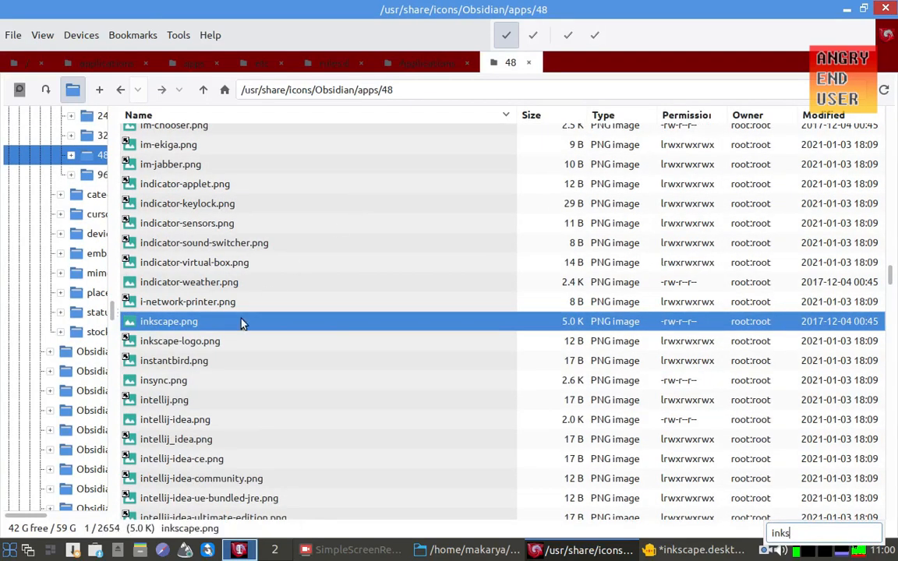
left_click(232, 326)
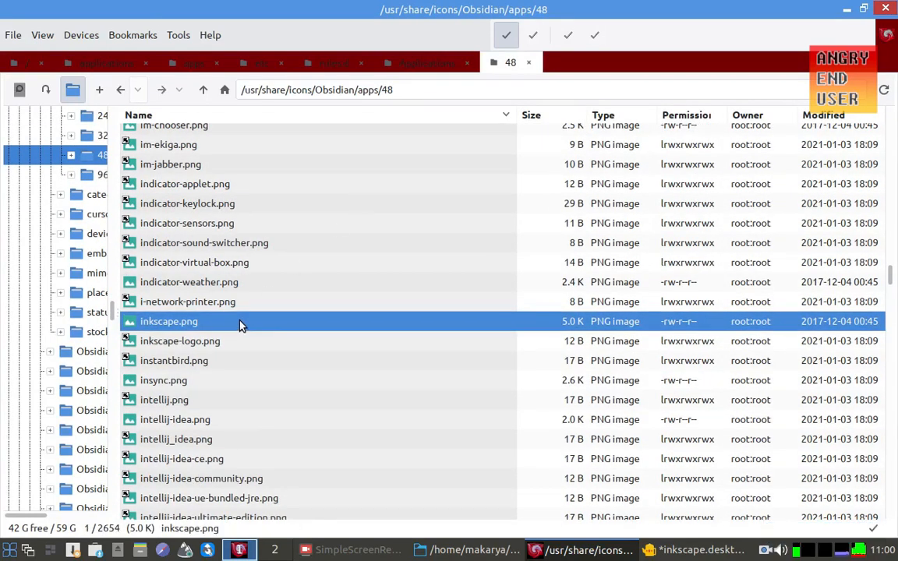
right_click(232, 326)
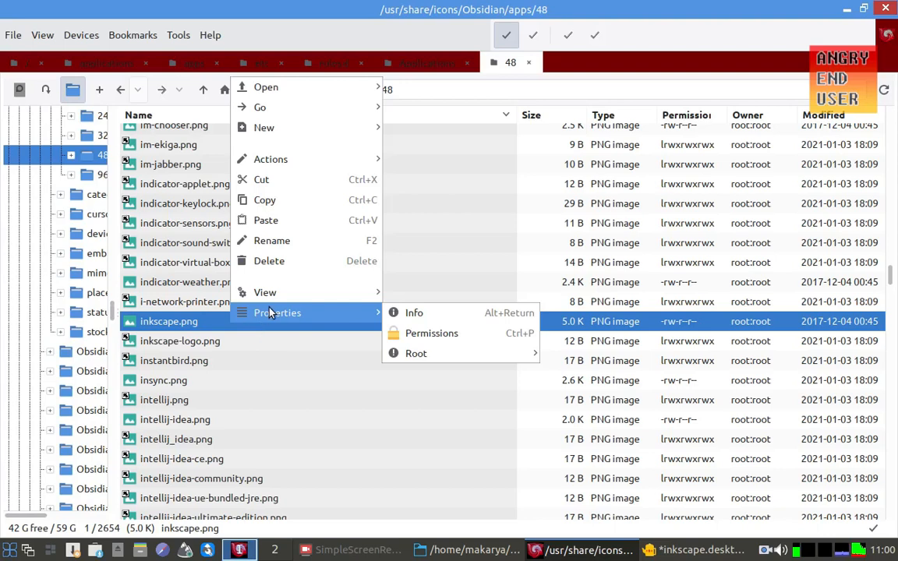
mouse_move(288, 158)
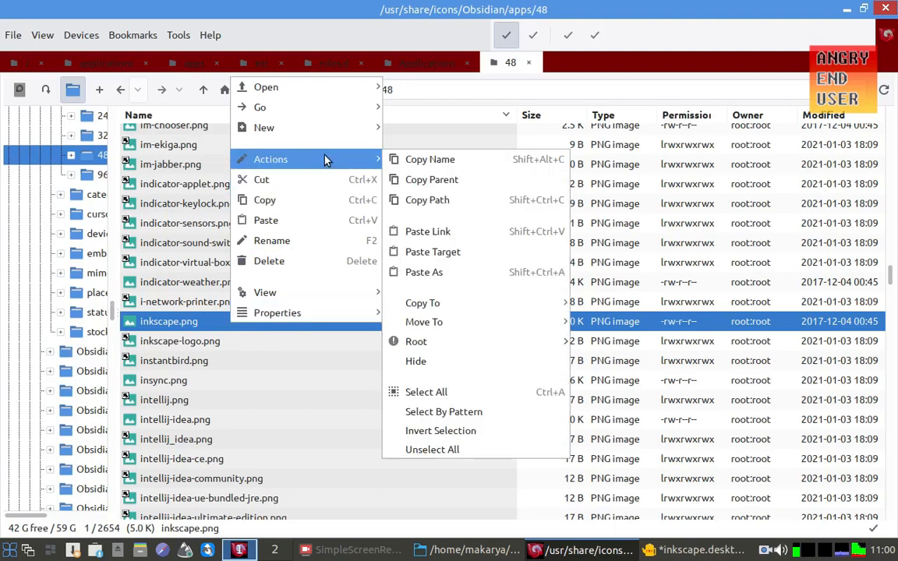
left_click(455, 201)
key("alt+Tab")
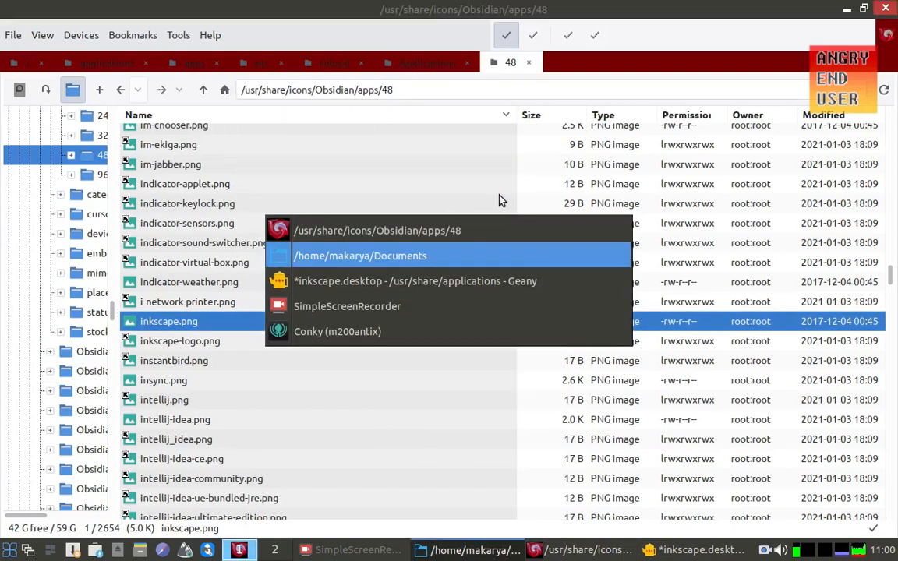
key("alt+Tab")
Paste the inkscape.png path into the Icon= line, removing the stray quote and space
key("ctrl+shift+Right")
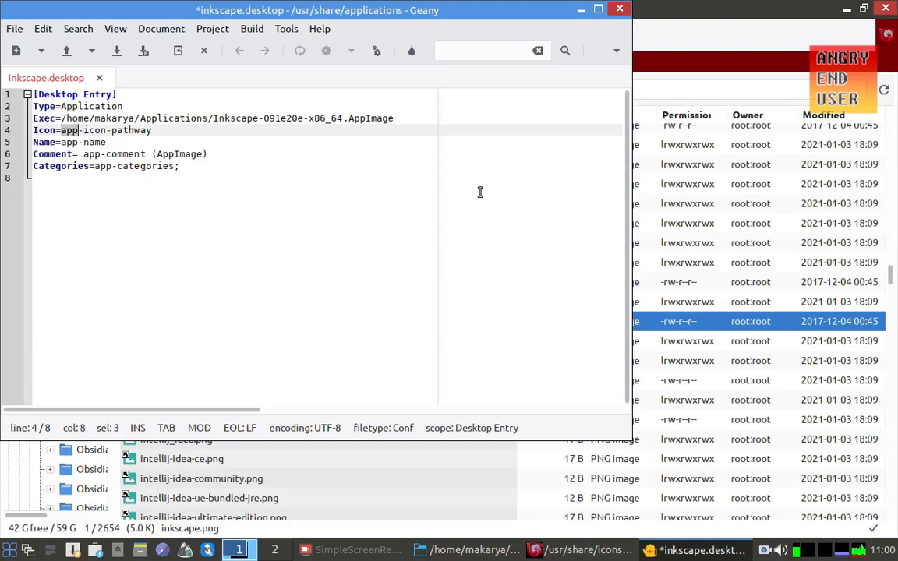
key("ctrl+shift+Right")
key("ctrl+shift+Right")
key("ctrl+shift+Right")
key("ctrl+shift+Right")
key("ctrl+v")
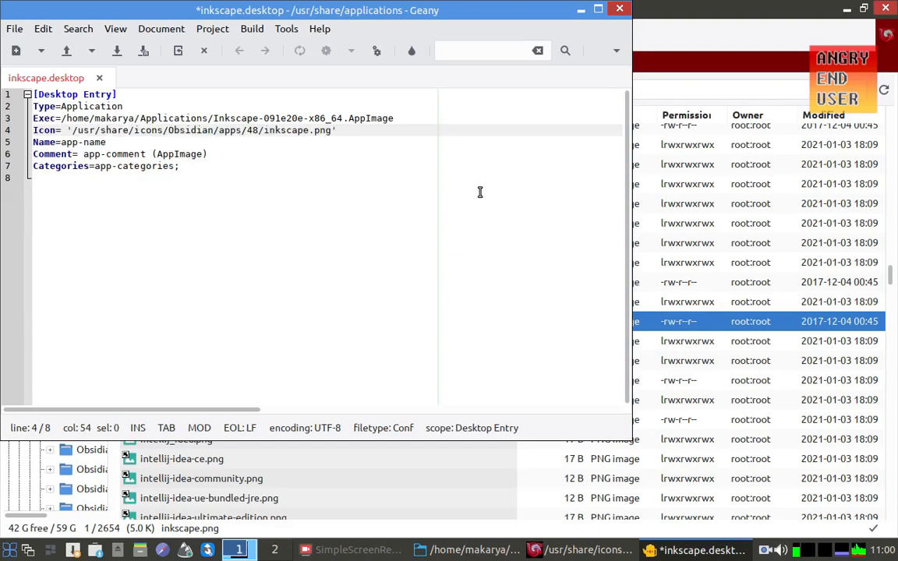
key("ctrl+Left")
key("ctrl+Left")
key("ctrl+Left")
key("ctrl+Left")
key("ctrl+Left")
key("ctrl+Left")
key("ctrl+Left")
key("ctrl+Left")
key("ctrl+Left")
key("ctrl+Left")
key("ctrl+Left")
key("ctrl+Left")
key("ctrl+Left")
key("ctrl+Left")
key("ctrl+Left")
key("ctrl+Left")
key("BackSpace")
key("BackSpace")
key("Down")
Set the Name to Inkscape and the Comment to 'Vector graphics editor'
key("ctrl+shift+Right")
key("ctrl+shift+Right")
key("ctrl+shift+Right")
type("Ink")
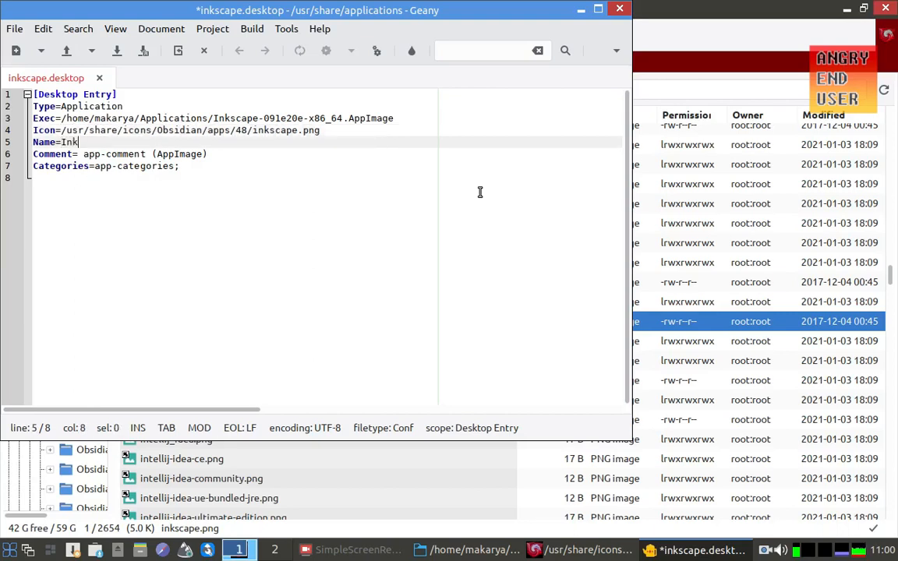
type("scape")
key("Down")
key("ctrl+Left")
key("ctrl+Left")
key("ctrl+shift+Right")
key("ctrl+shift+Right")
key("ctrl+shift+Right")
type("Vector g")
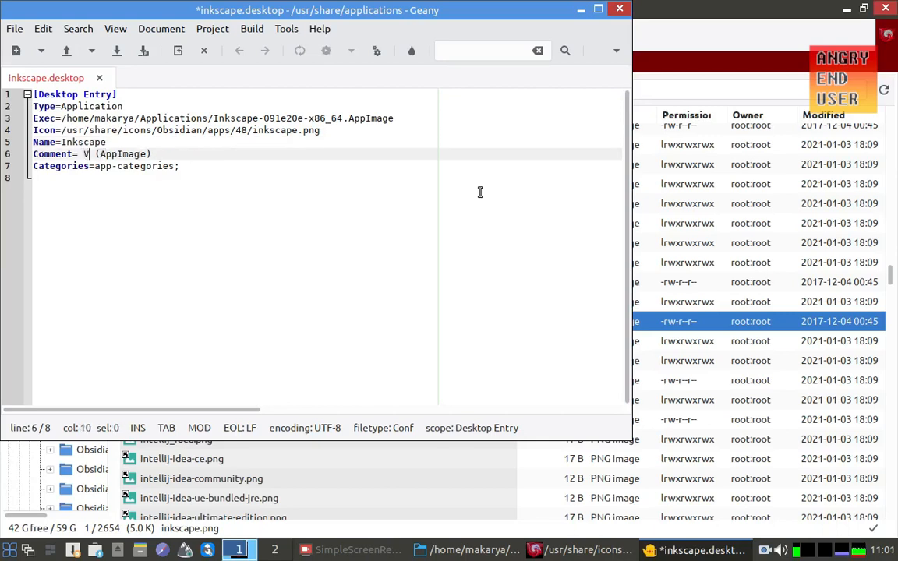
type("raphics editor")
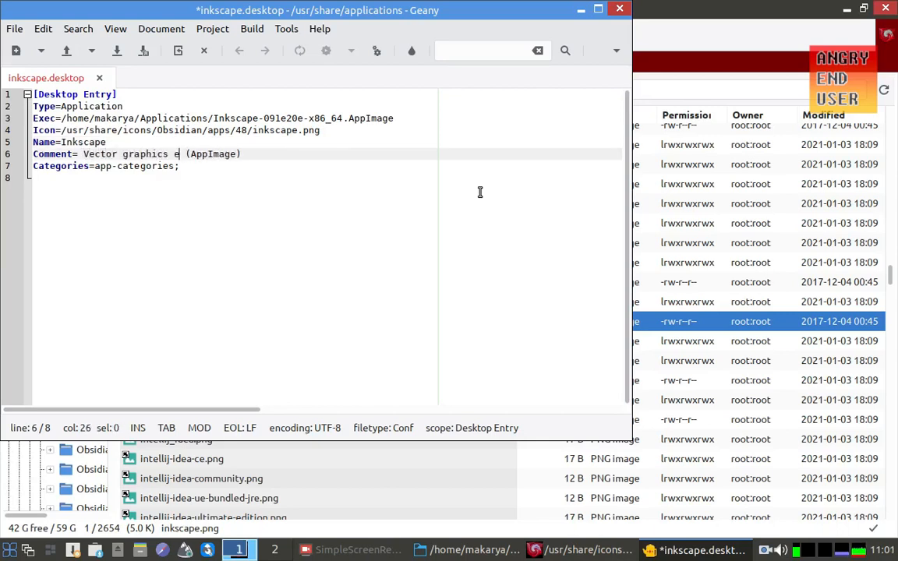
key("shift+Right")
key("shift+End")
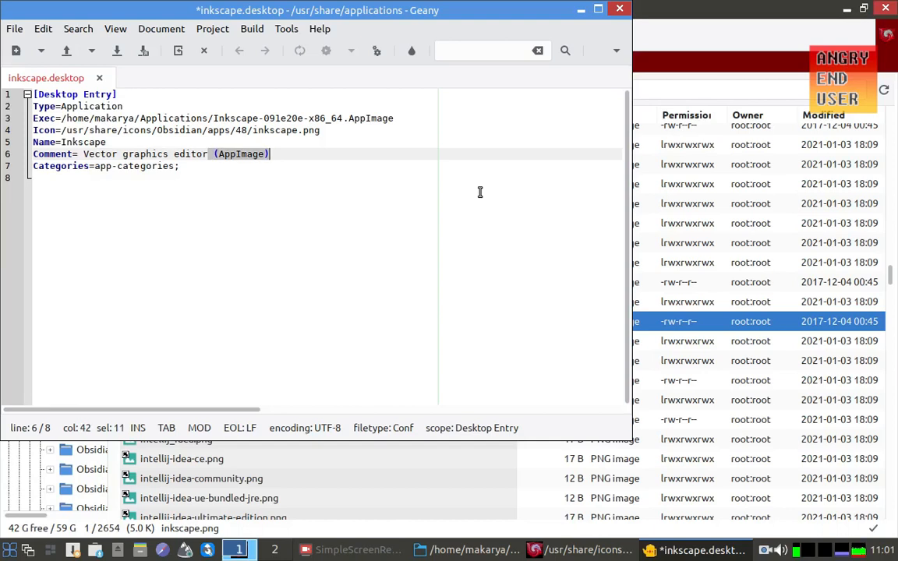
Set Categories to Graphics, save inkscape.desktop, and close the icons folder window
key("Down")
key("Left")
key("shift+Left")
key("shift+Left")
key("shift+Left")
key("shift+Left")
key("shift+Left")
key("shift+Left")
key("shift+Left")
key("shift+Left")
key("shift+Left")
key("shift+Left")
key("shift+Left")
key("shift+Left")
key("shift+Left")
key("shift+Left")
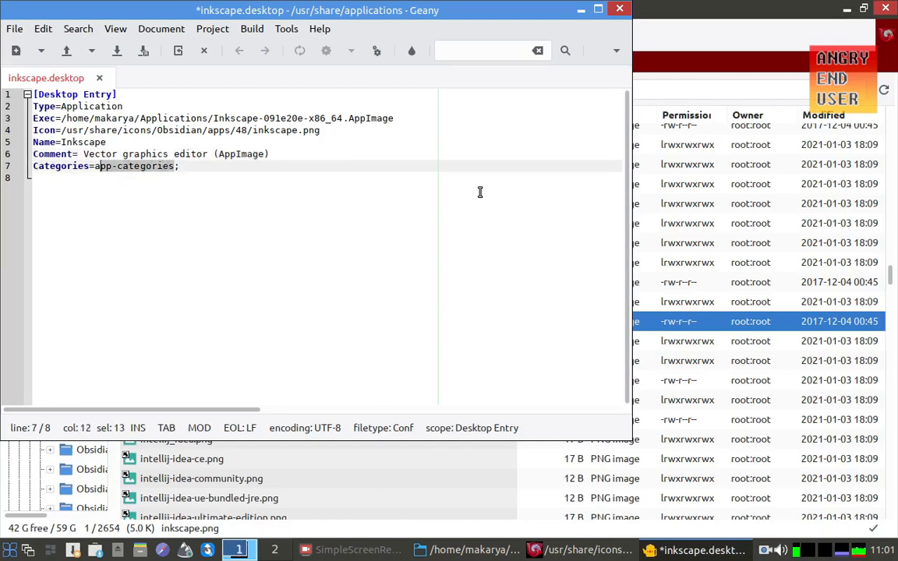
type("Graphics")
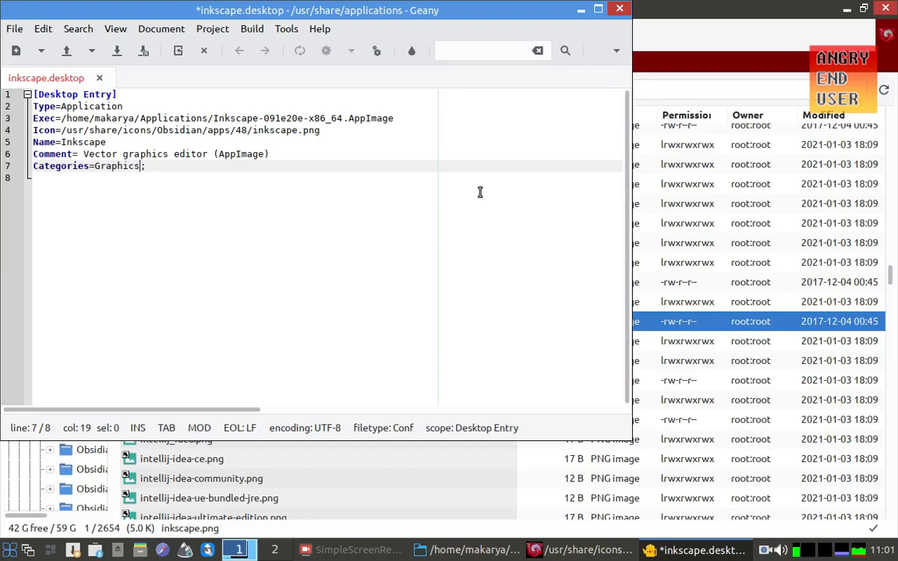
key("ctrl+s")
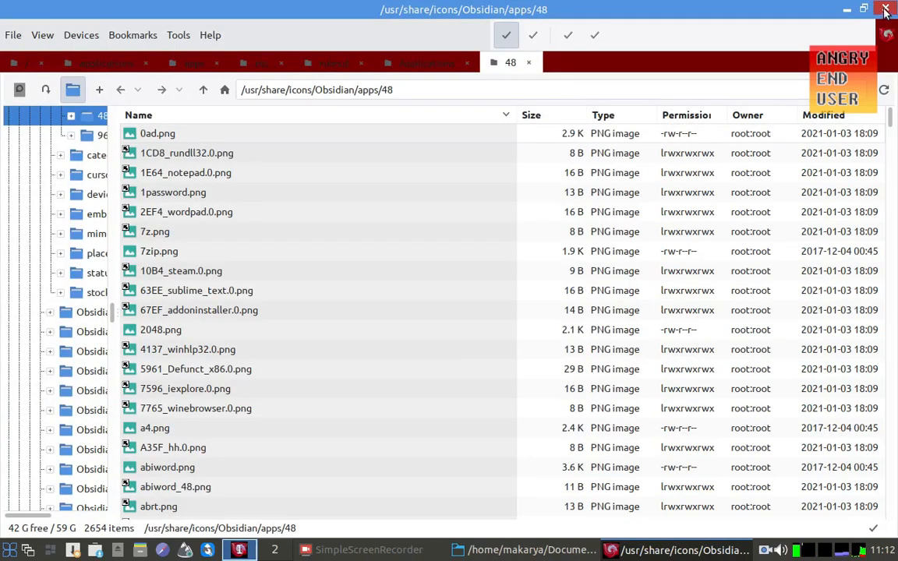
left_click(885, 9)
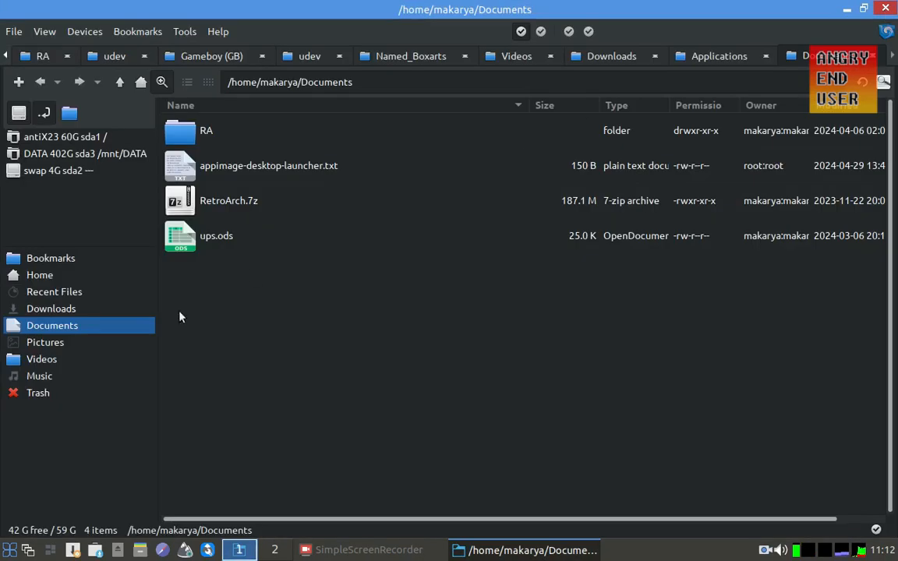
Add Inkscape to the Personal menu through the Personal Menu Editor's ADD ICON app list
left_click(8, 550)
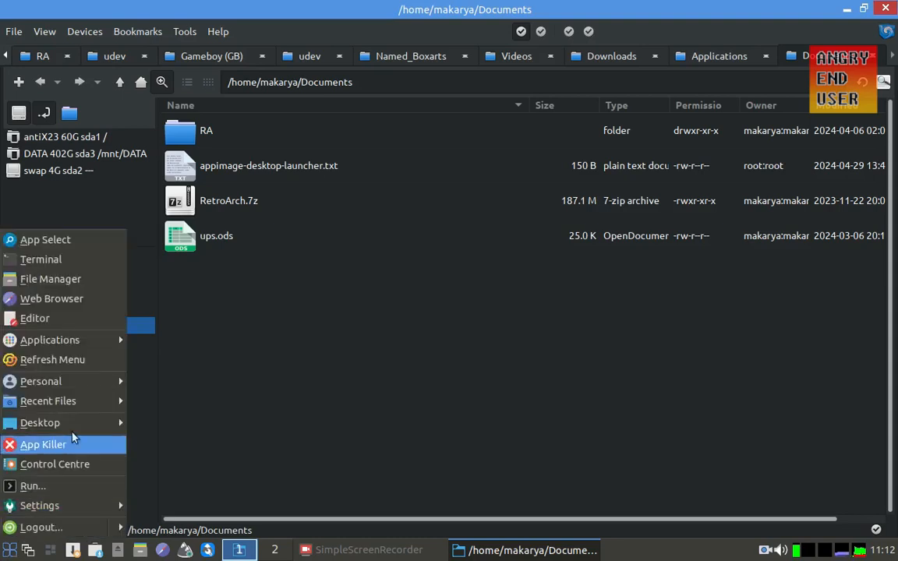
mouse_move(98, 389)
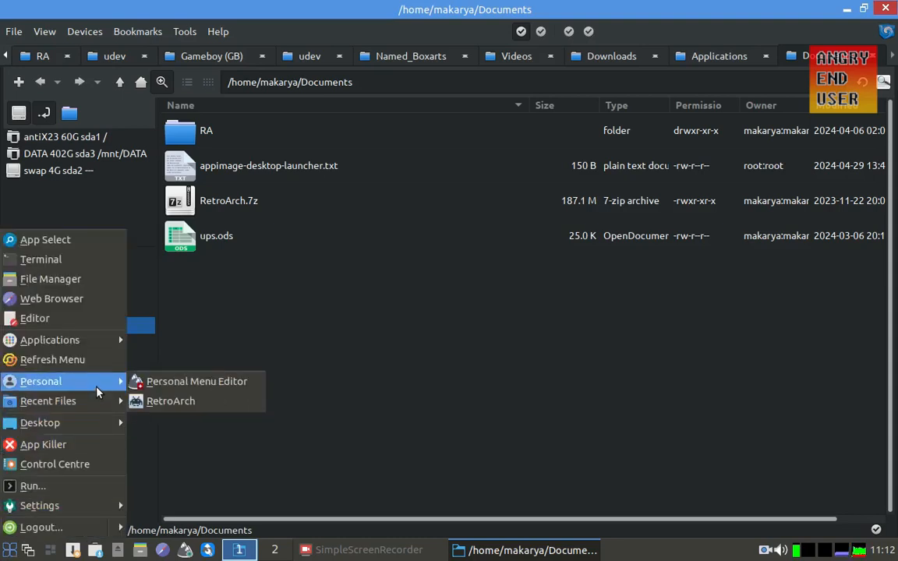
left_click(208, 385)
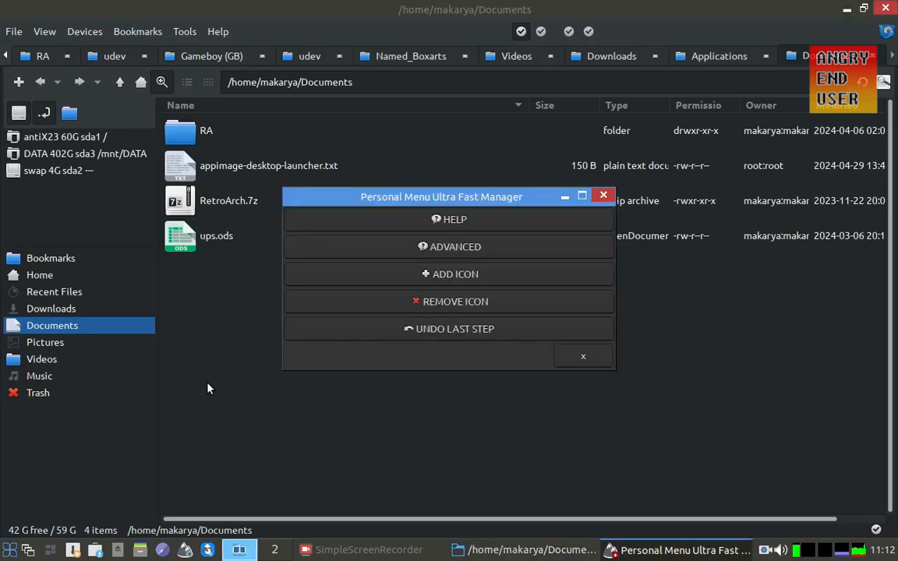
left_click(485, 279)
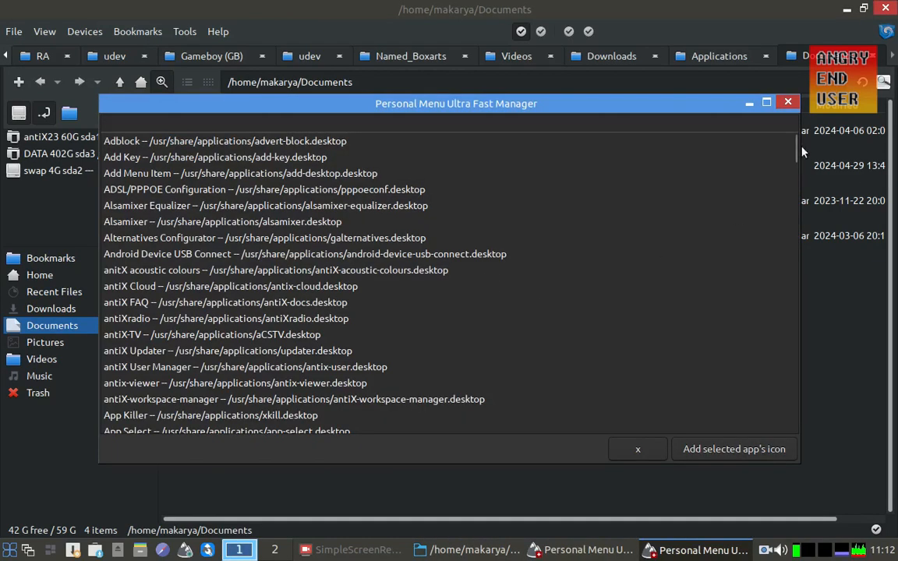
left_click_drag(797, 153, 803, 275)
left_click(245, 280)
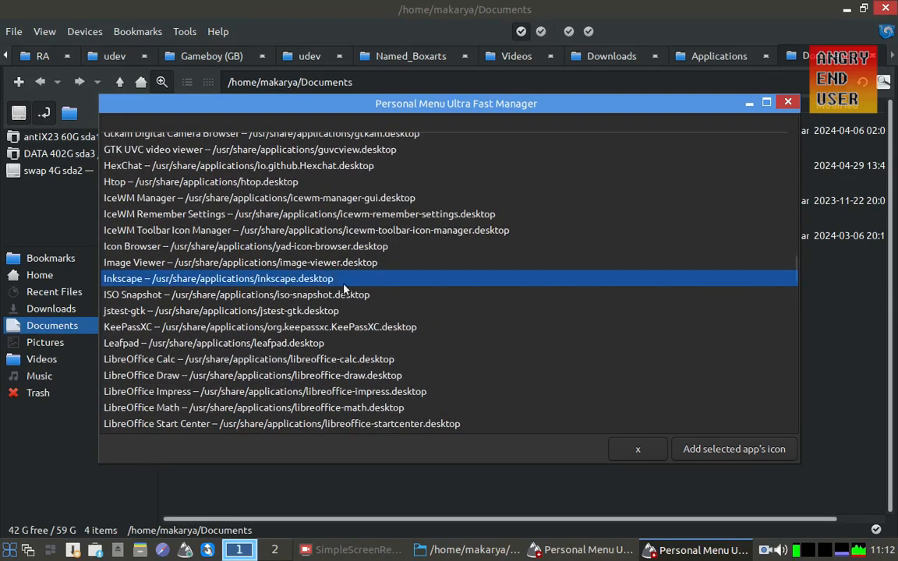
left_click(746, 457)
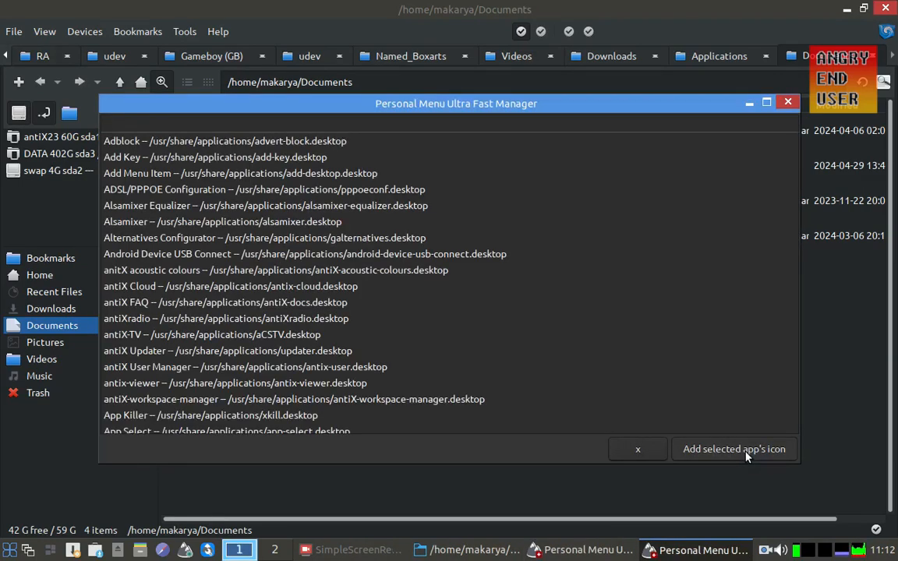
left_click(645, 451)
left_click(6, 549)
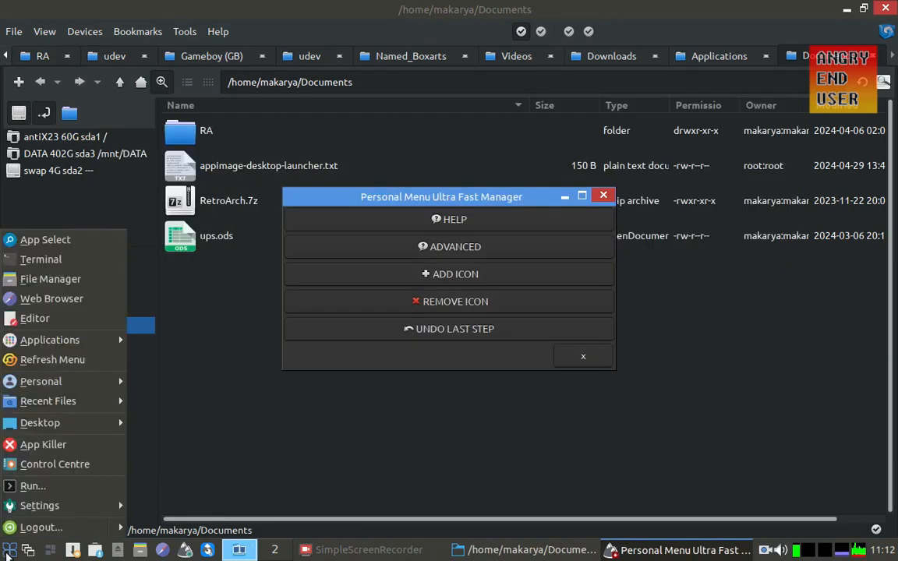
mouse_move(78, 382)
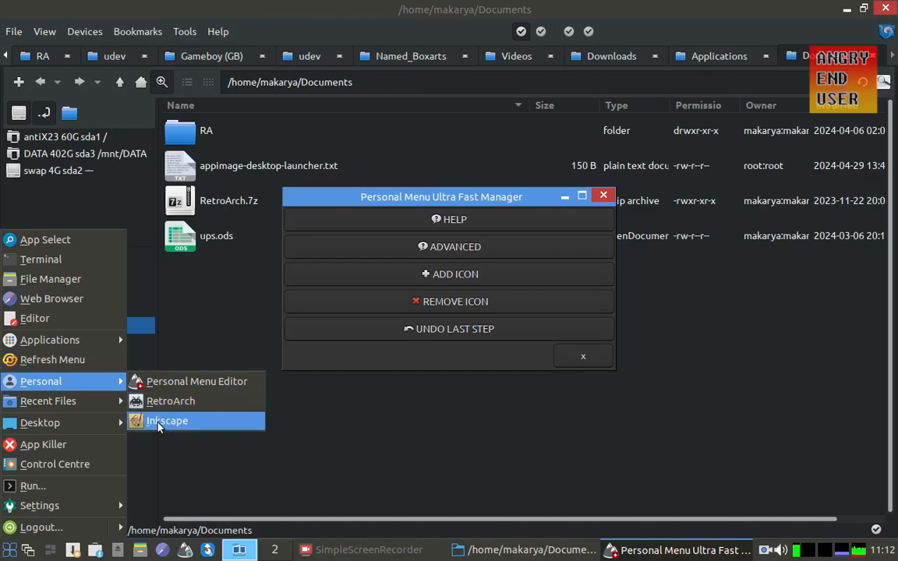
Launch Inkscape from the Personal menu and go through the welcome screen to a blank document
left_click(230, 428)
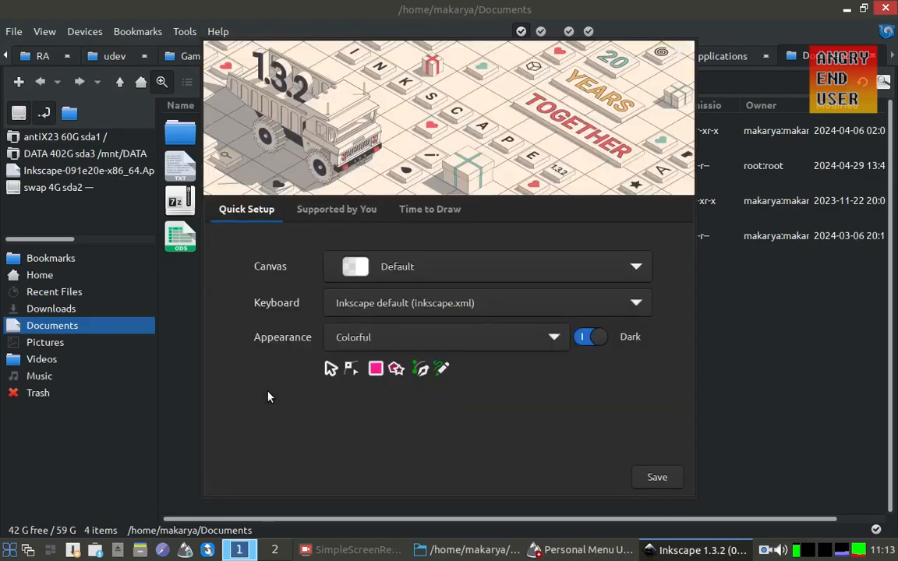
left_click(248, 210)
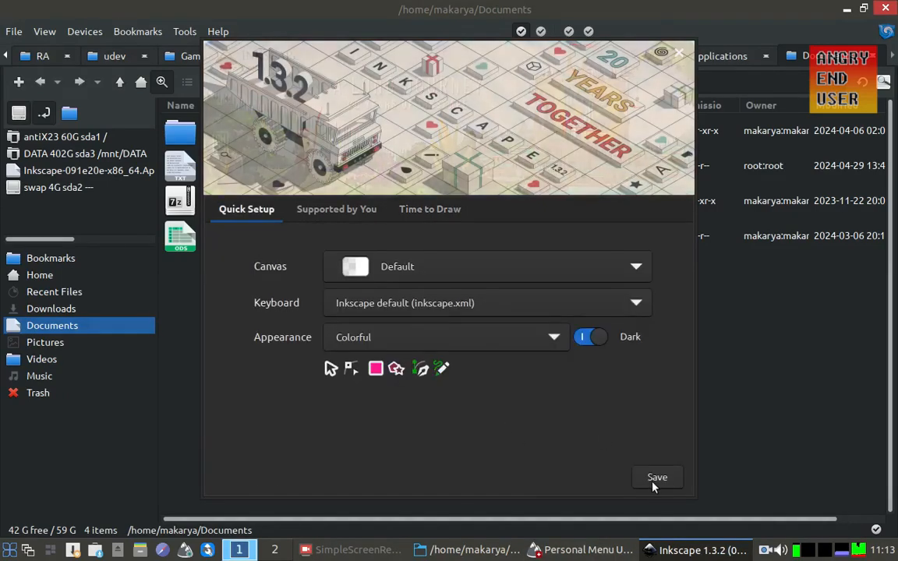
left_click(656, 477)
left_click(431, 211)
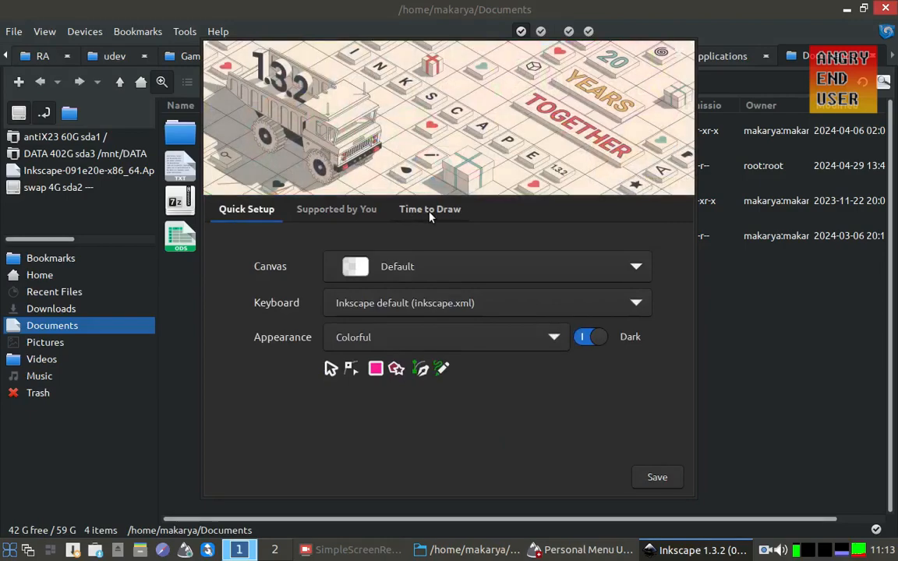
left_click(611, 483)
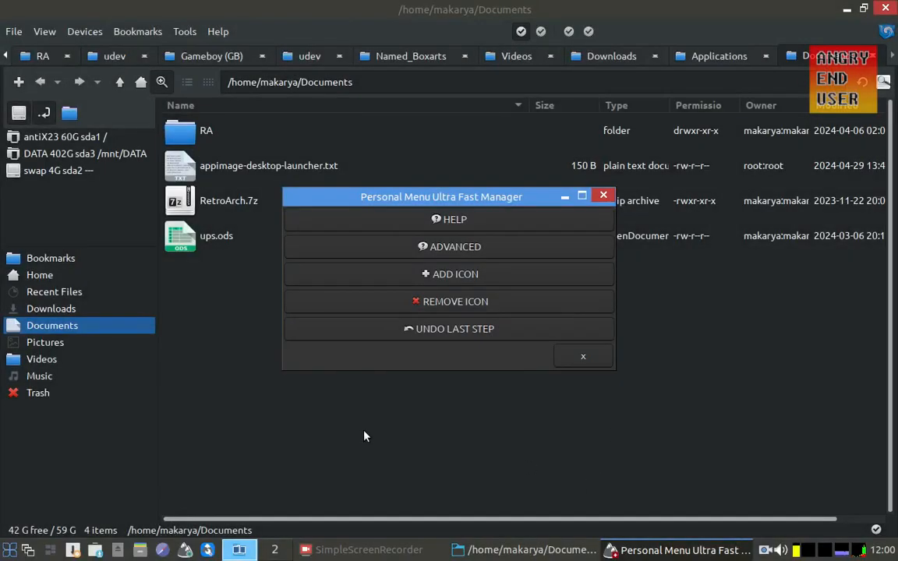
Close the personal menu manager and open a root file manager window with the administrator password
left_click(604, 195)
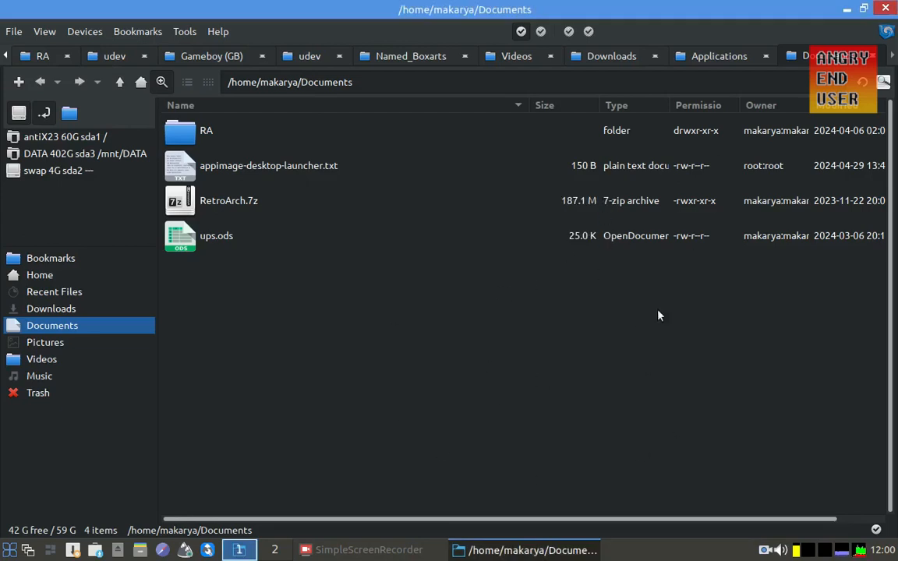
left_click(14, 31)
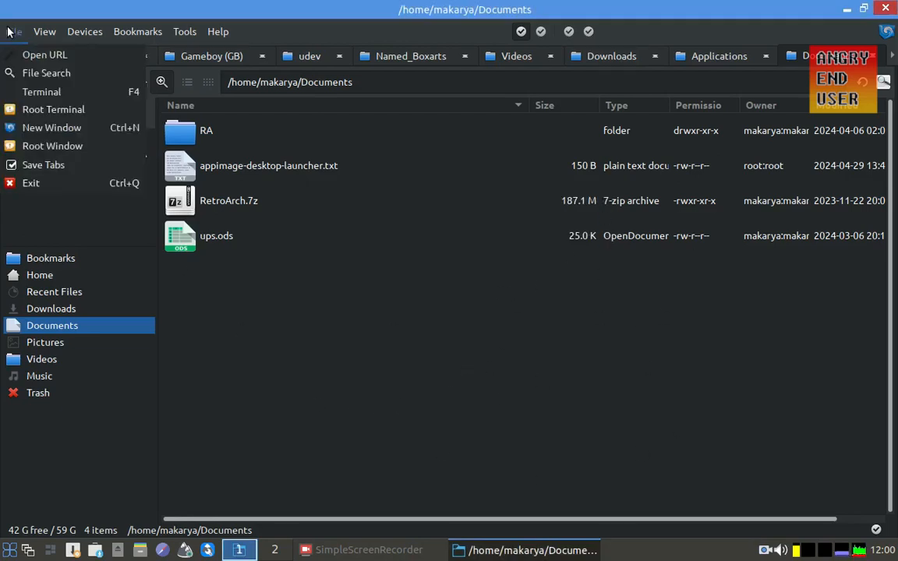
left_click(22, 148)
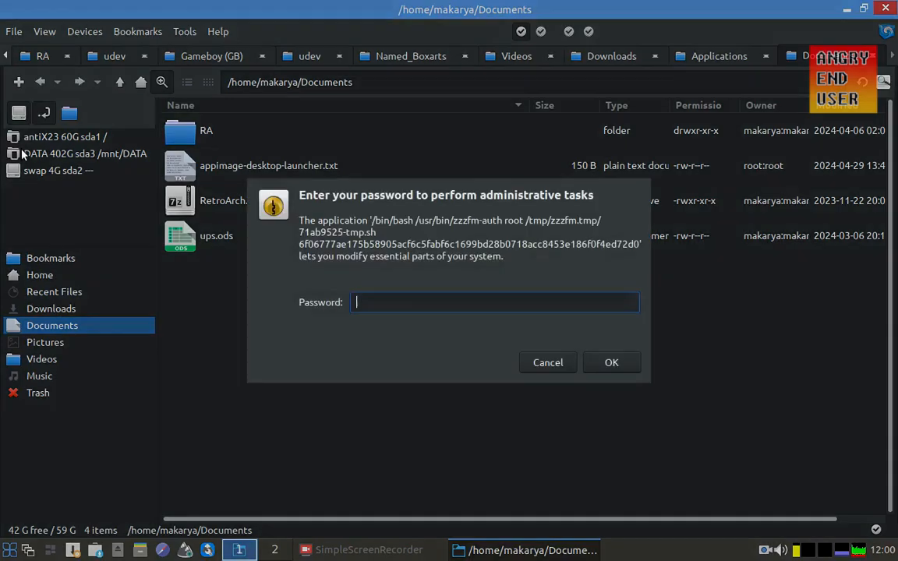
type("**********")
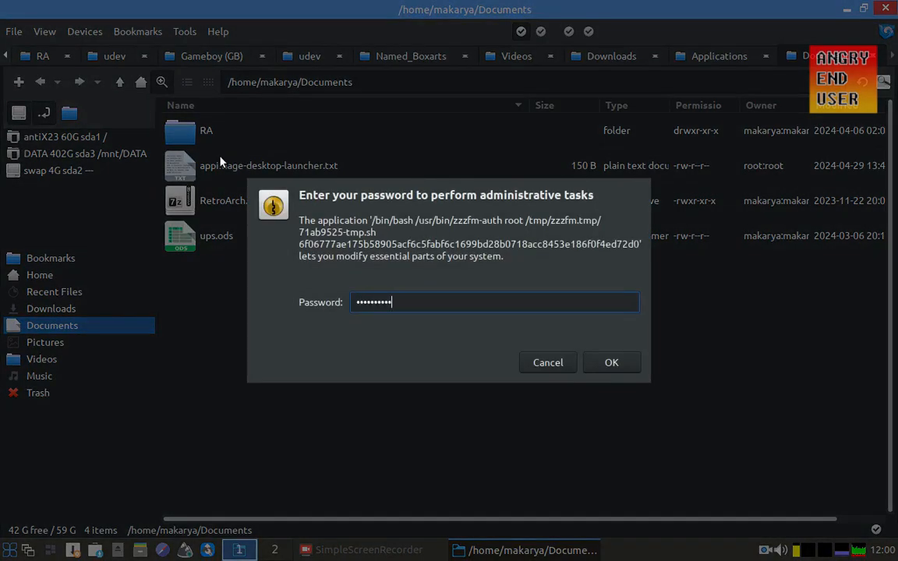
key("Return")
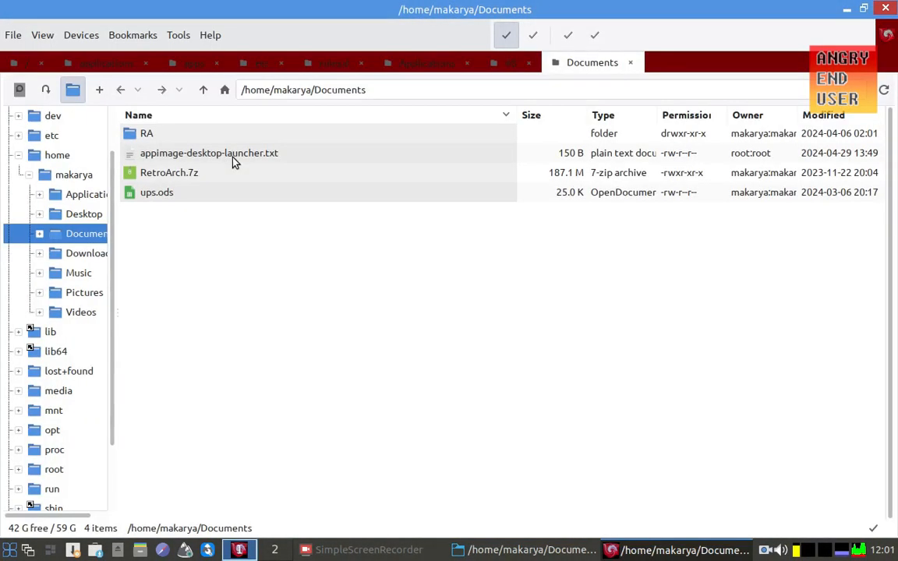
Change the root window's path to /usr/share/applications
left_click(501, 69)
left_click_drag(290, 89, 443, 91)
left_click(443, 90)
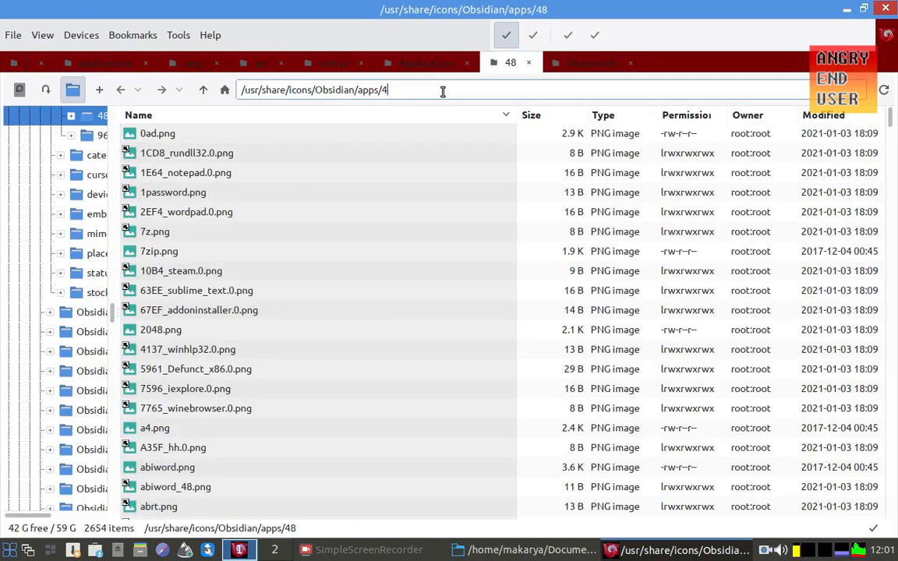
key("BackSpace")
key("BackSpace")
key("BackSpace")
key("BackSpace")
key("BackSpace")
key("BackSpace")
key("BackSpace")
key("BackSpace")
key("BackSpace")
key("BackSpace")
key("BackSpace")
key("BackSpace")
key("BackSpace")
key("BackSpace")
key("BackSpace")
key("BackSpace")
key("BackSpace")
key("BackSpace")
key("BackSpace")
key("BackSpace")
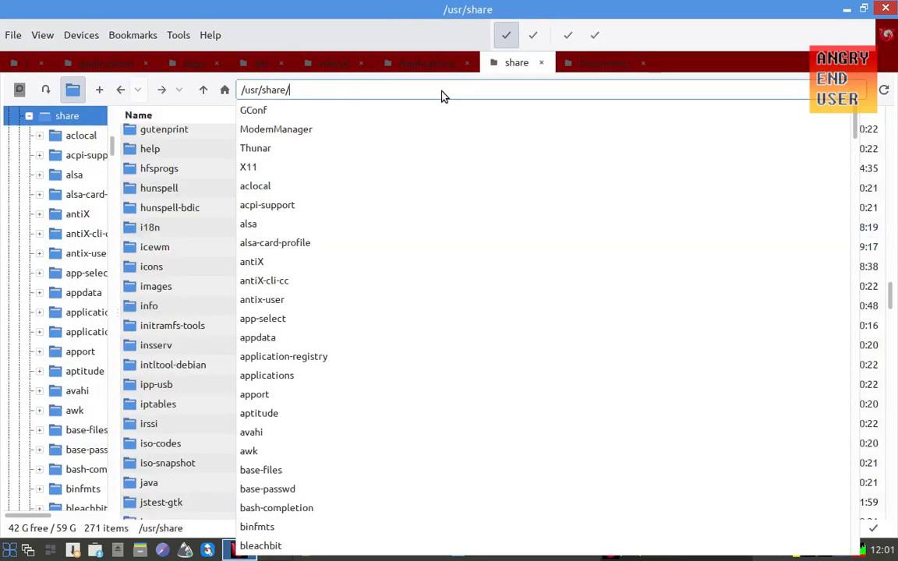
type("application")
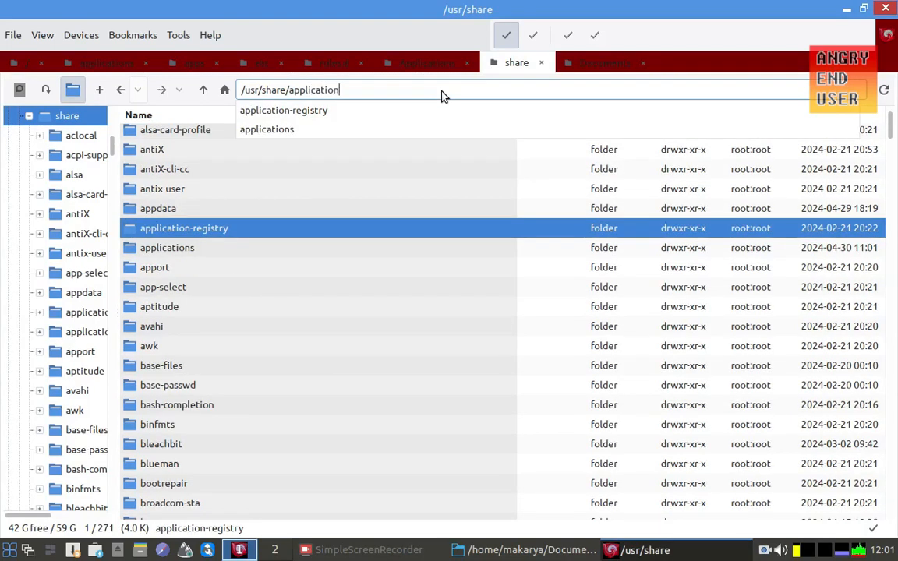
type("s")
left_click(401, 194)
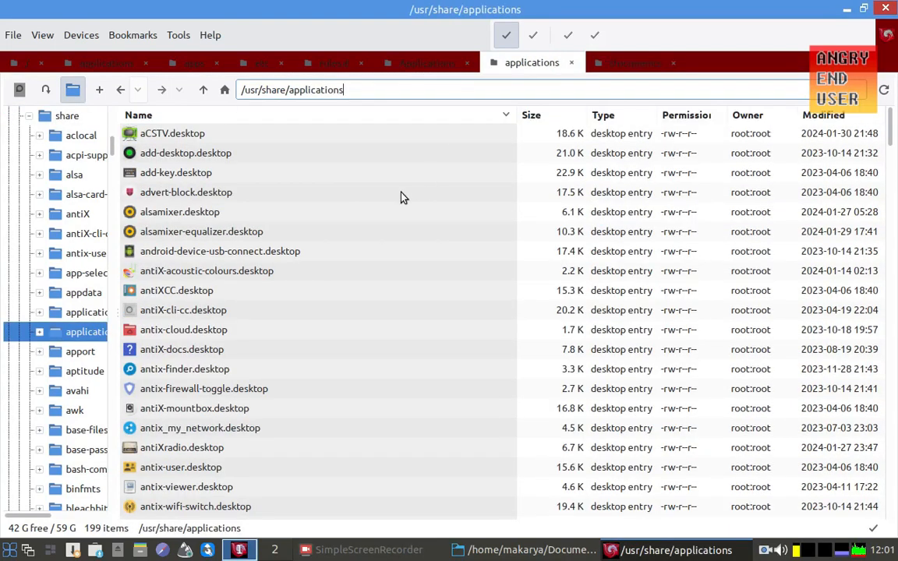
Find inkscape.desktop by typing 'ink' and delete it, confirming with Yes
left_click(397, 194)
type("ink")
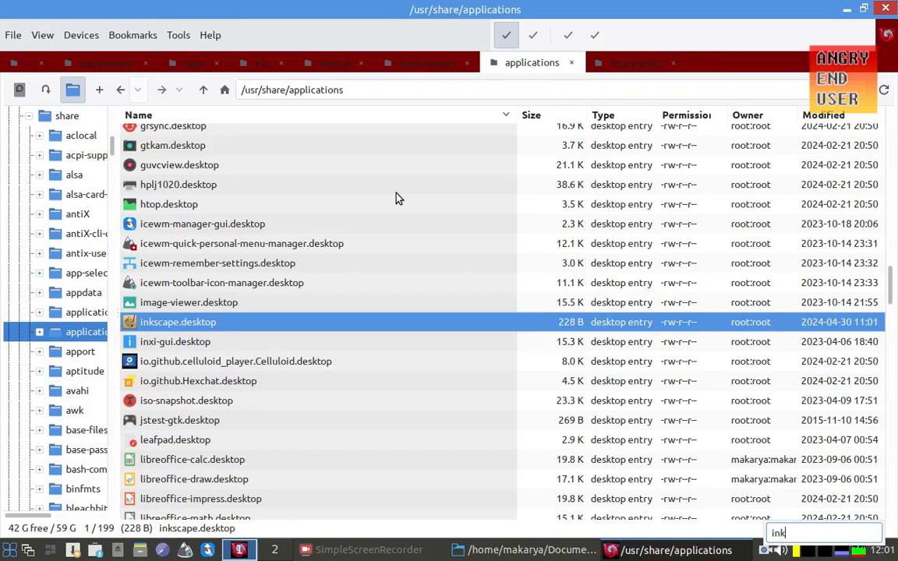
right_click(287, 329)
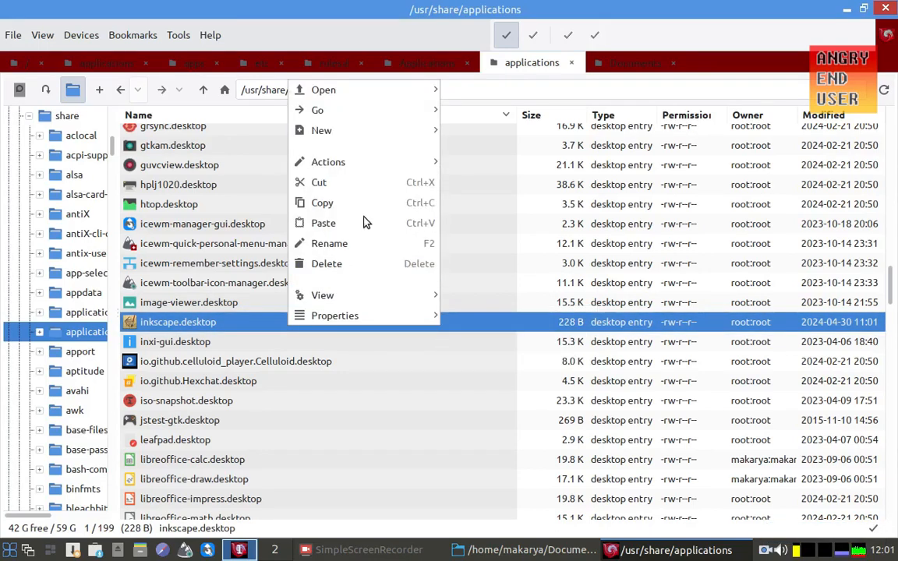
left_click(358, 268)
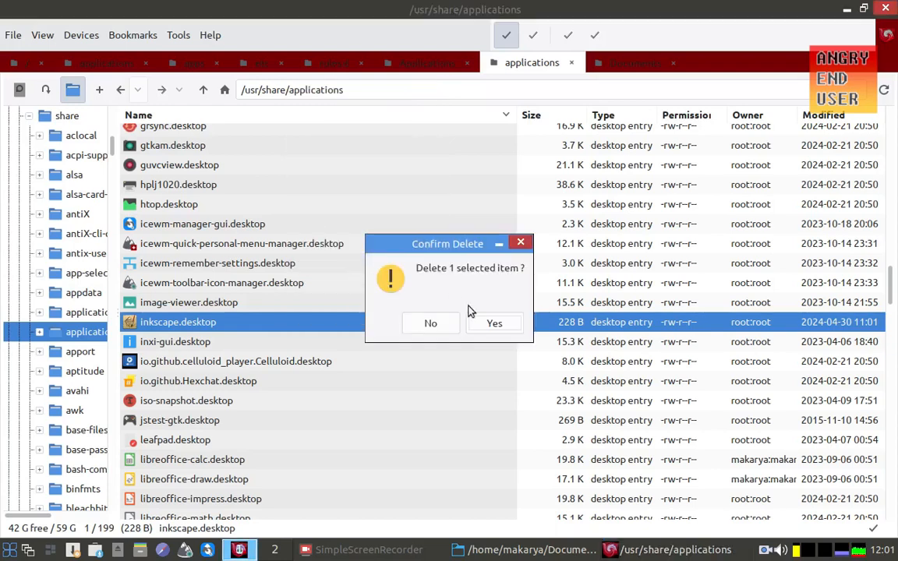
left_click(481, 325)
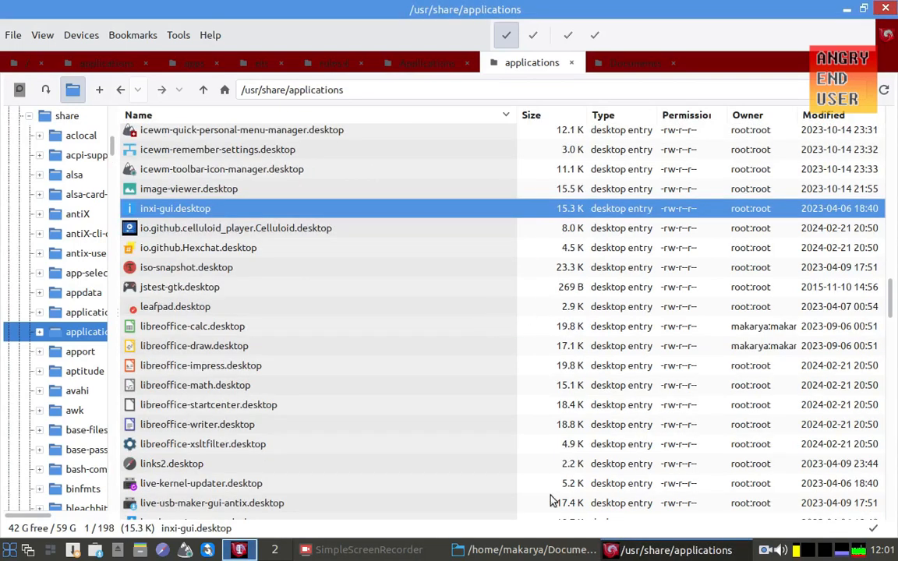
left_click(544, 553)
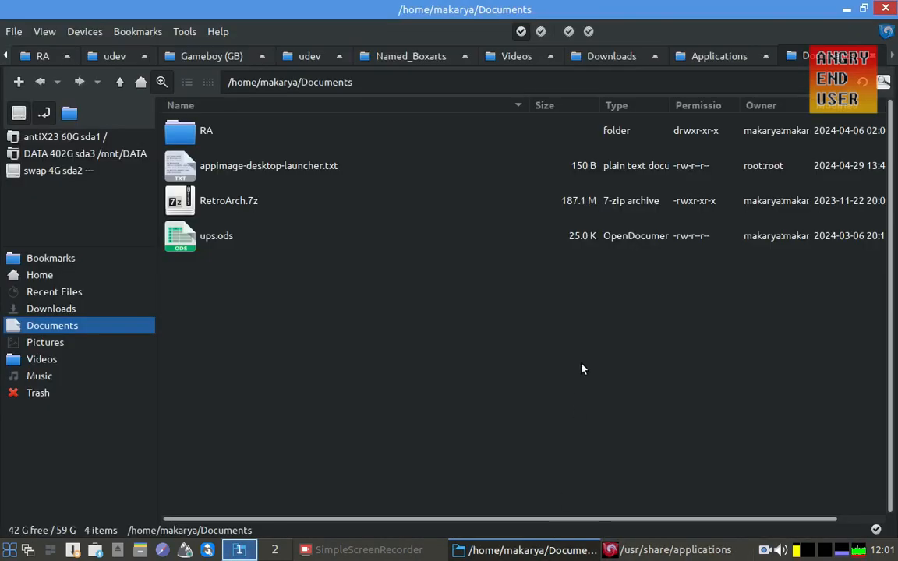
Delete the Inkscape AppImage from the ~/Applications folder
left_click(713, 56)
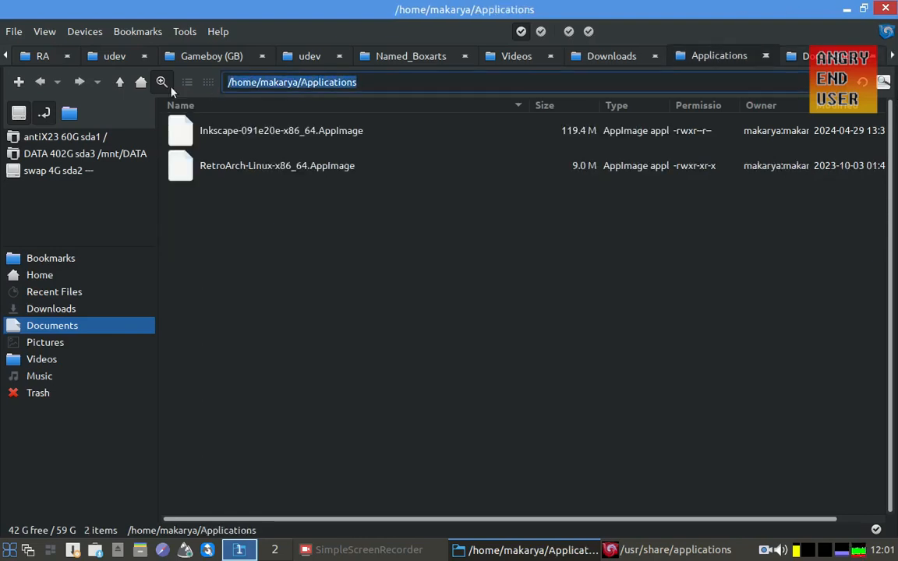
left_click(120, 81)
double_click(221, 133)
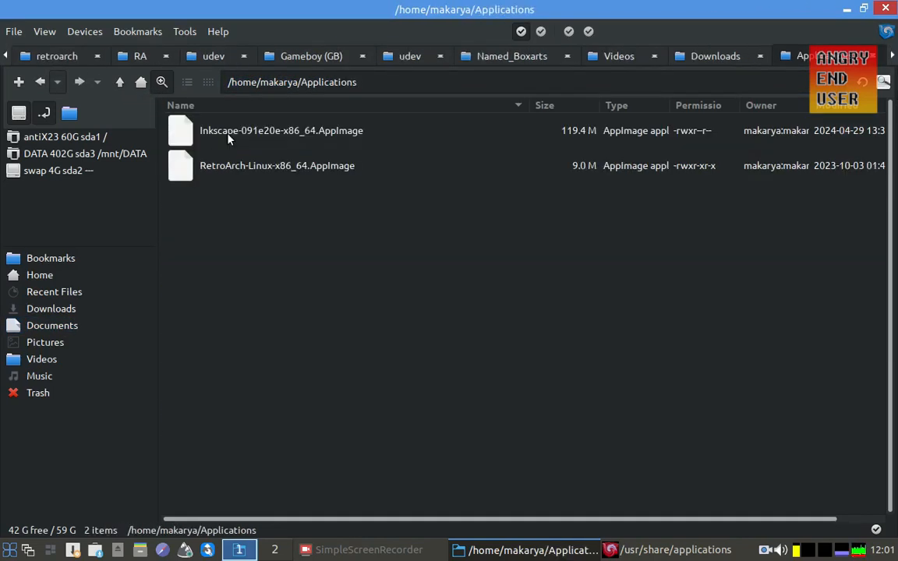
left_click(312, 133)
right_click(312, 134)
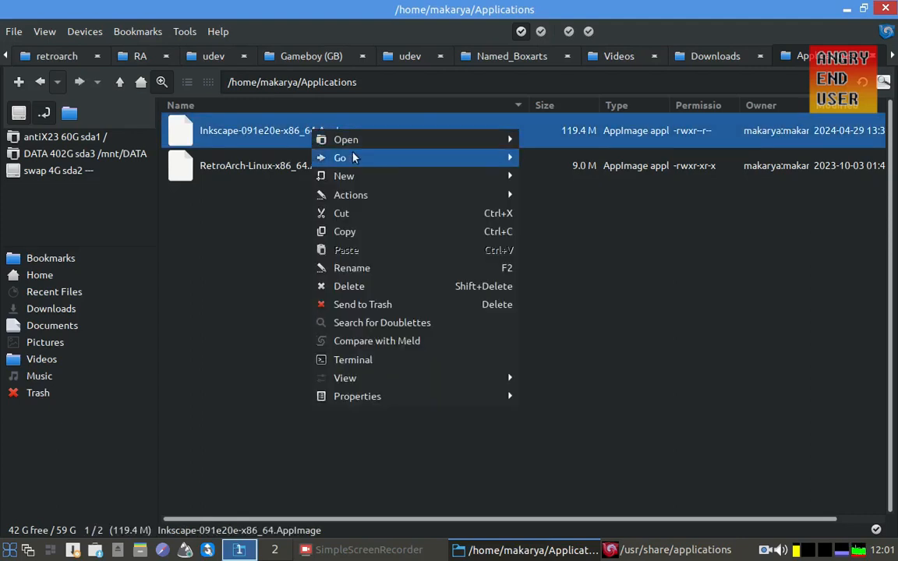
left_click(392, 289)
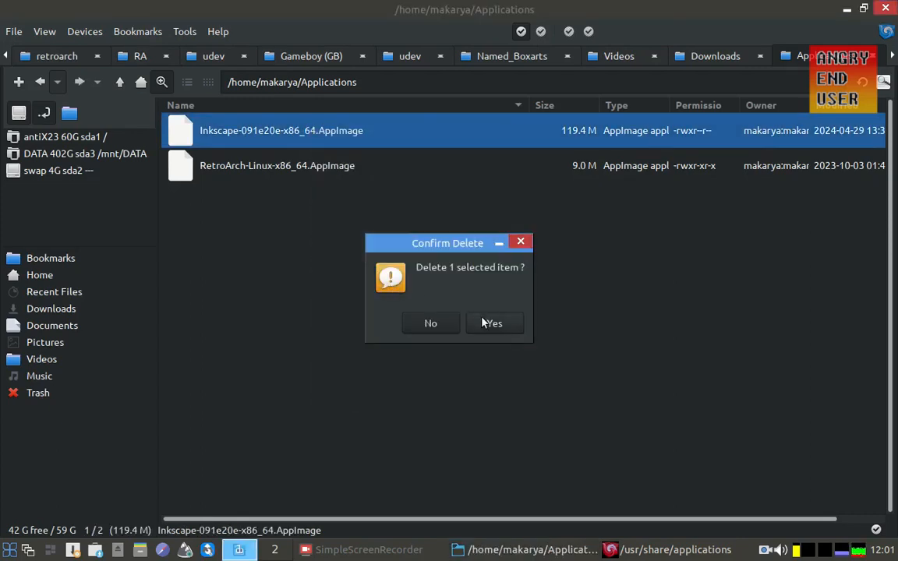
left_click(484, 322)
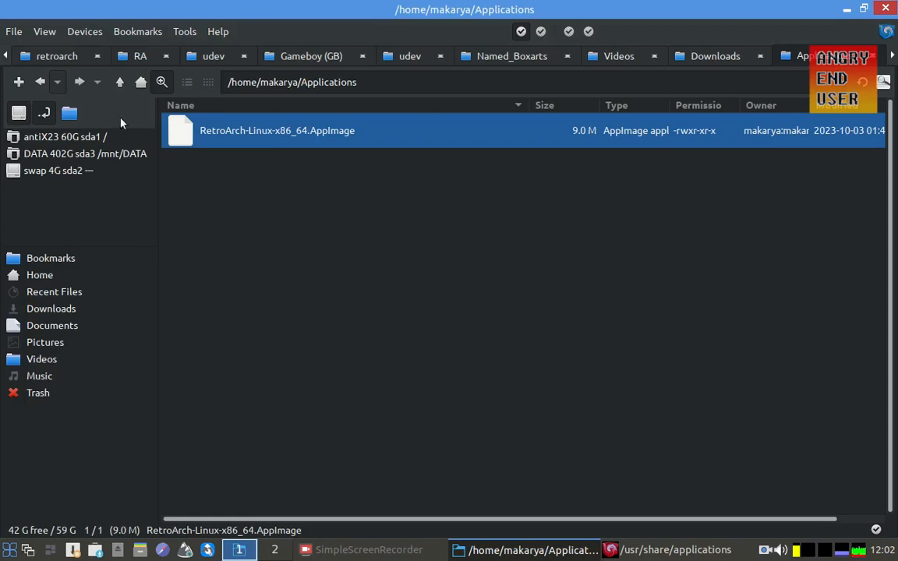
Show hidden files and delete the inkscape settings folder inside ~/.config
left_click(120, 82)
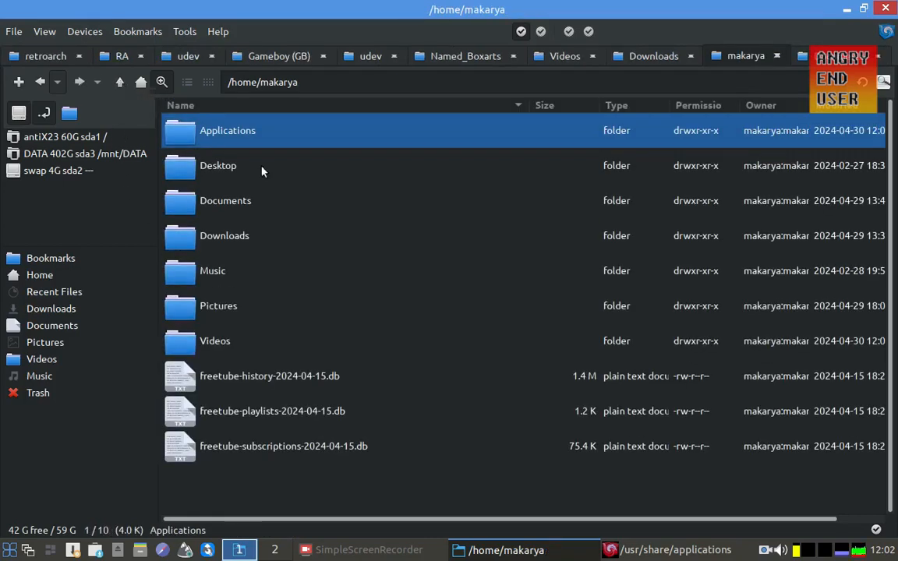
left_click(323, 85)
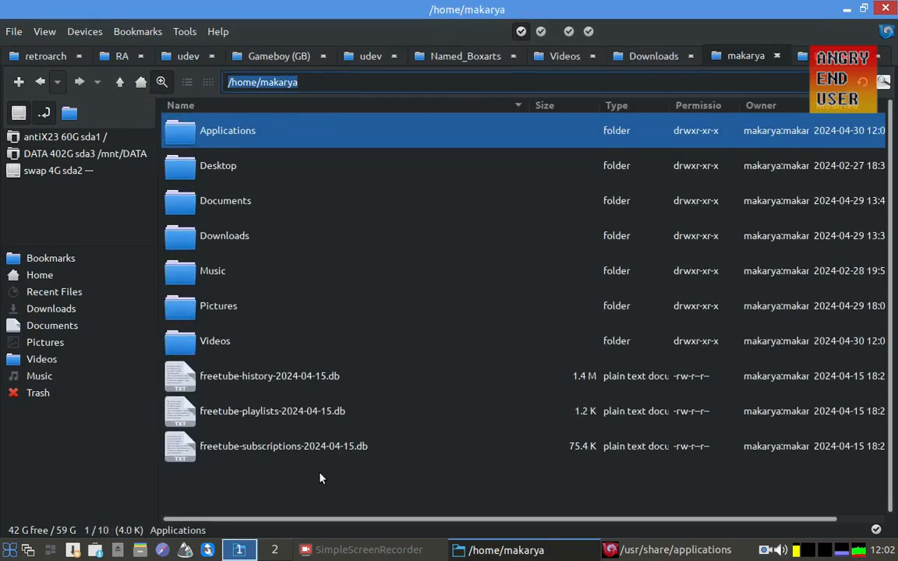
key("ctrl+h")
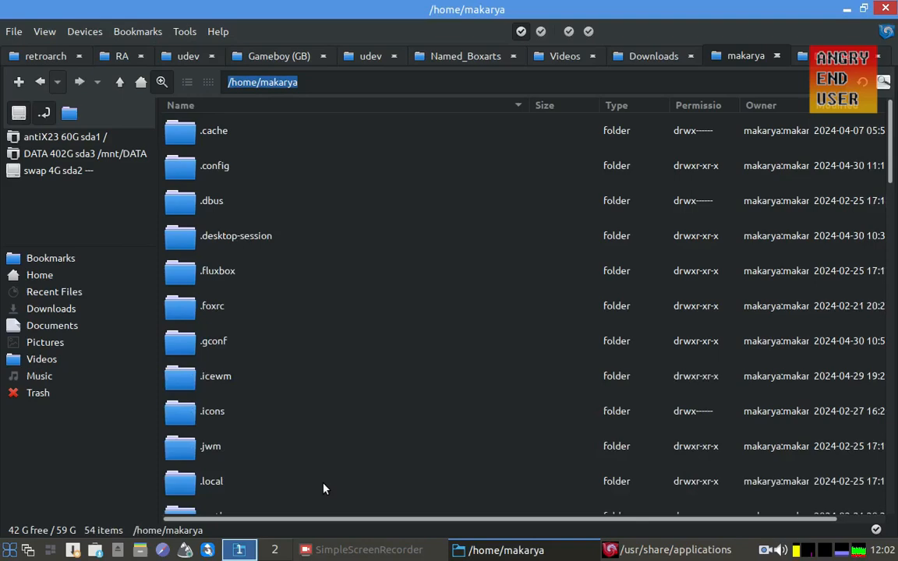
left_click(228, 169)
double_click(235, 173)
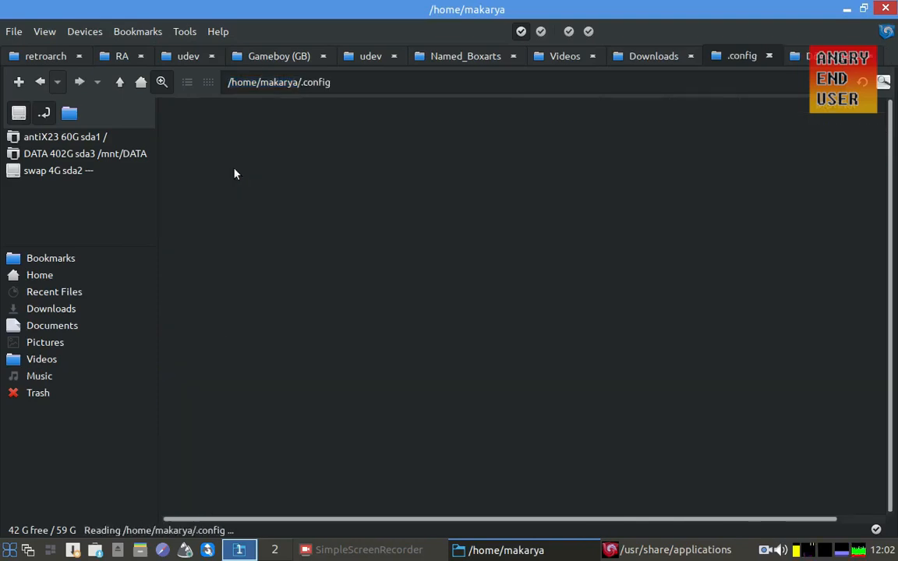
scroll(366, 216, "down", 4)
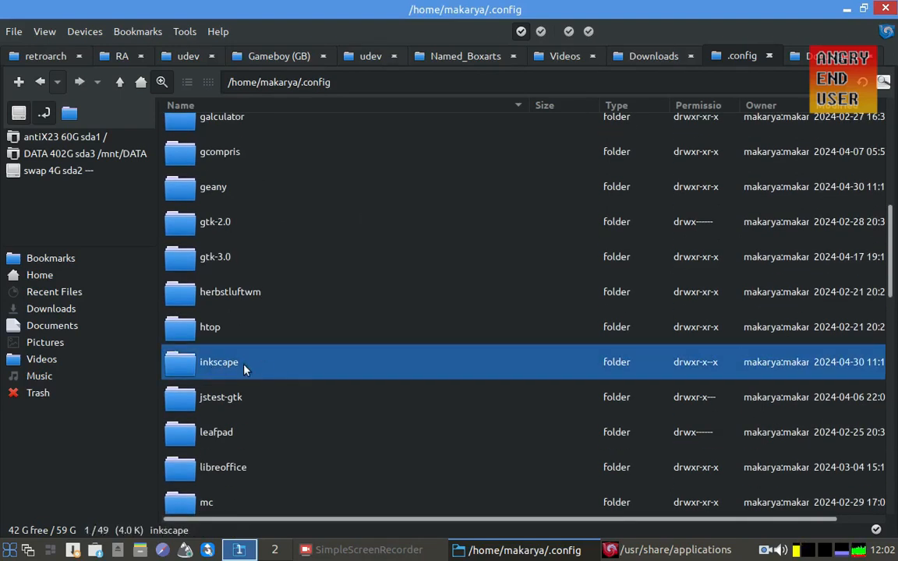
right_click(244, 369)
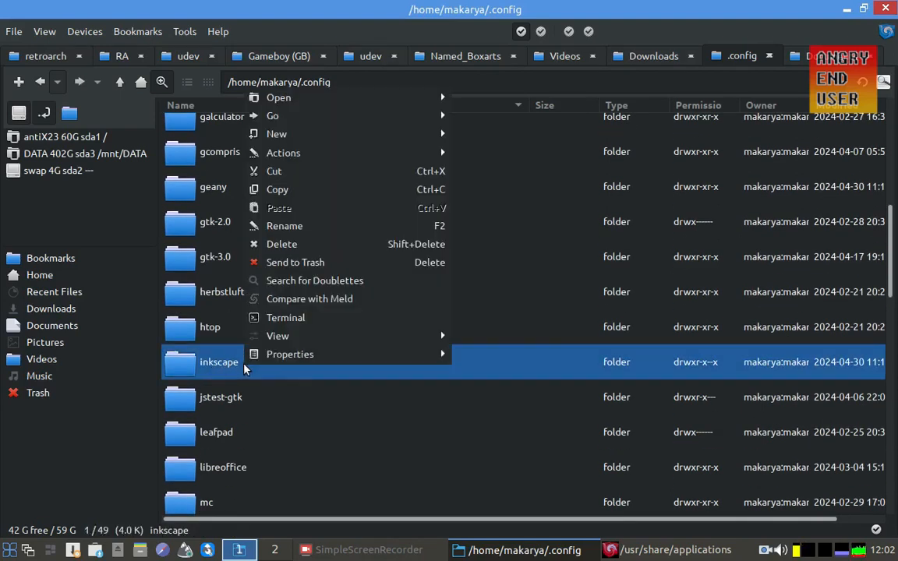
left_click(340, 247)
left_click(494, 323)
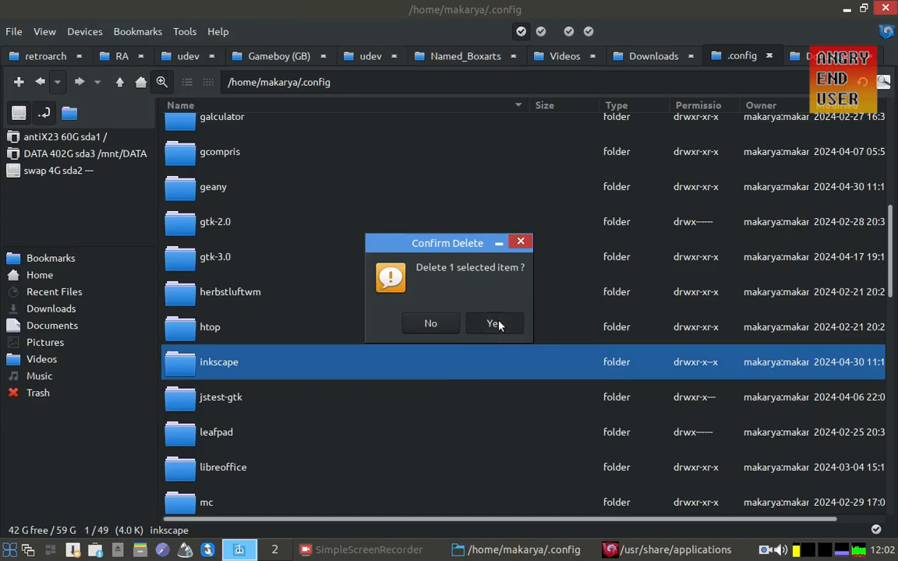
left_click(118, 82)
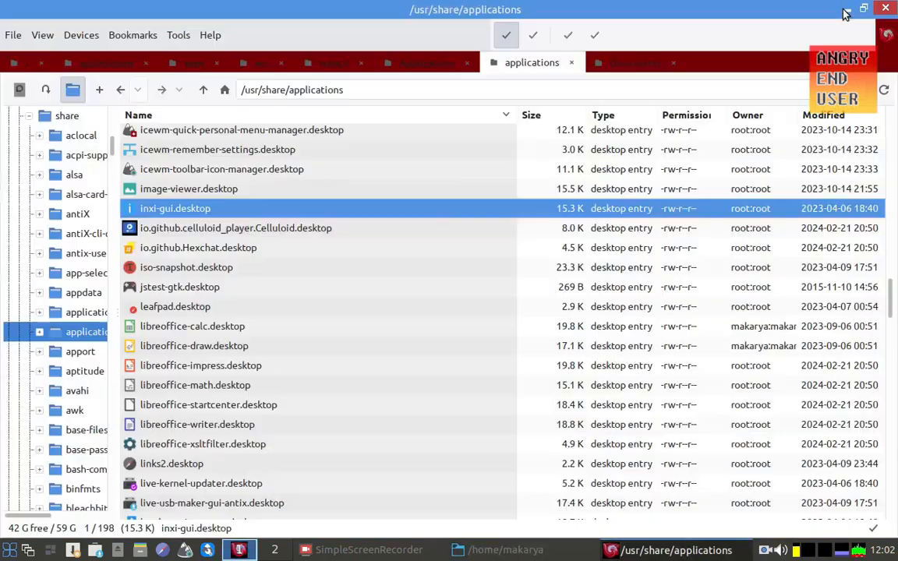
left_click(846, 9)
Close the /usr/share/applications window and verify the Personal menu no longer lists Inkscape
left_click(885, 9)
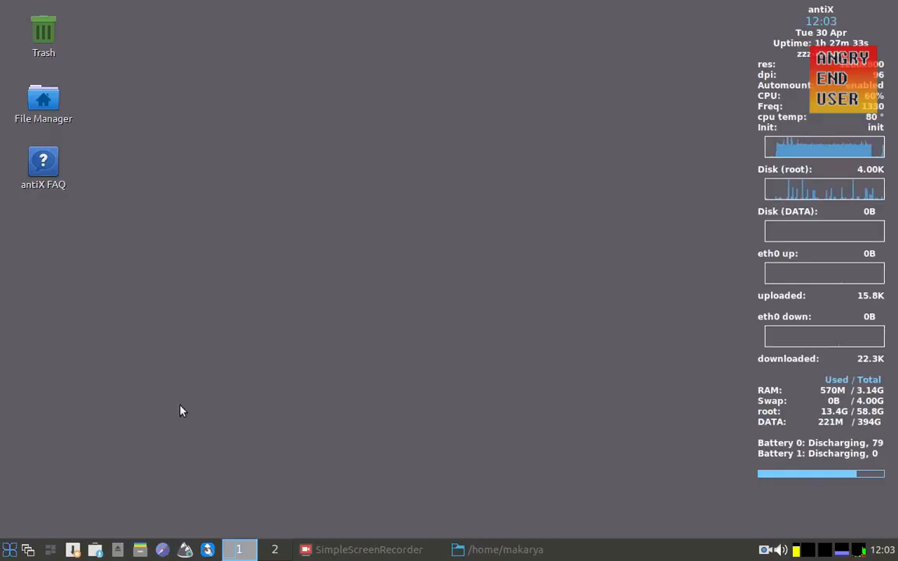
left_click(8, 551)
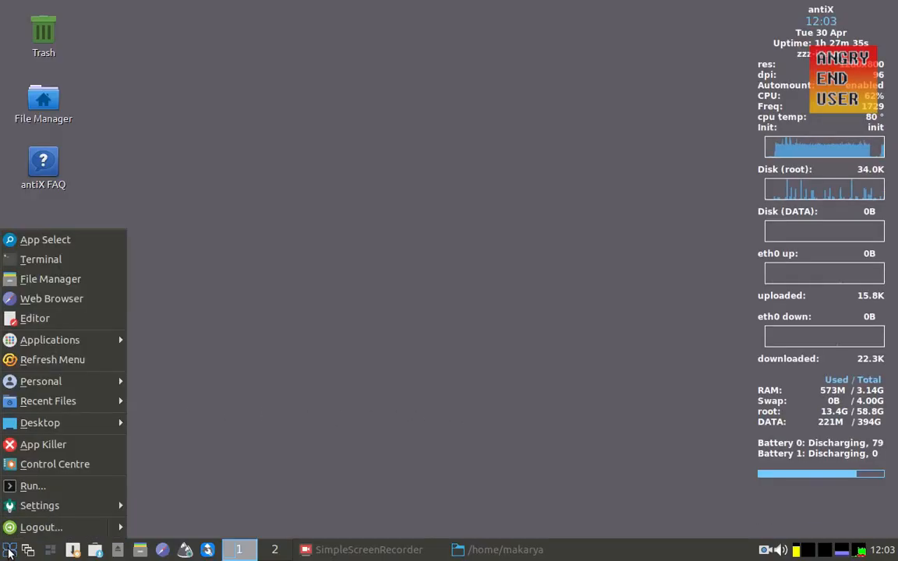
mouse_move(83, 381)
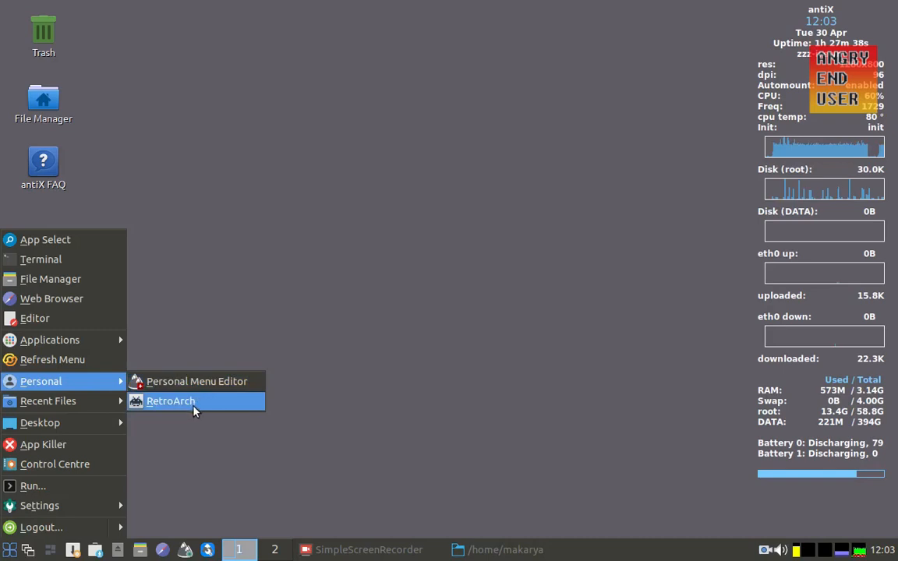
key("Escape")
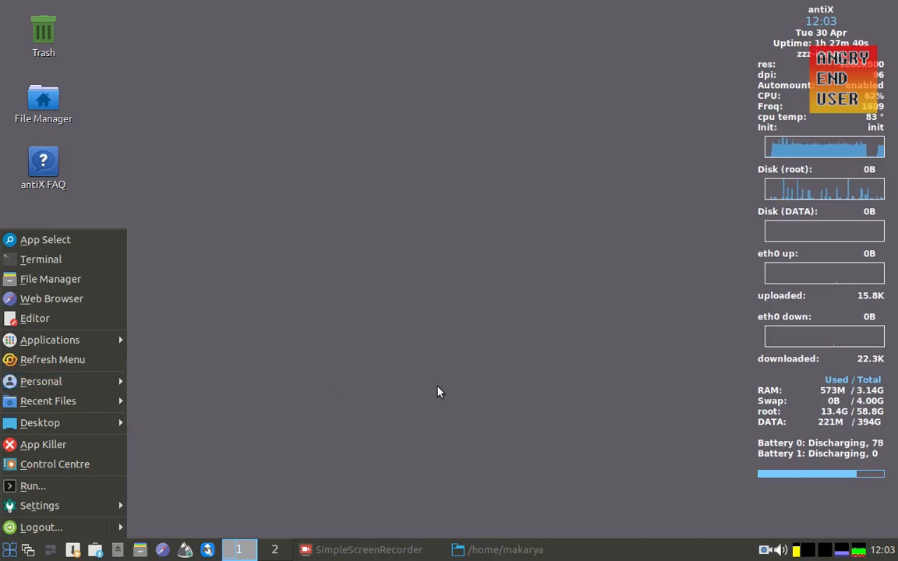
key("Escape")
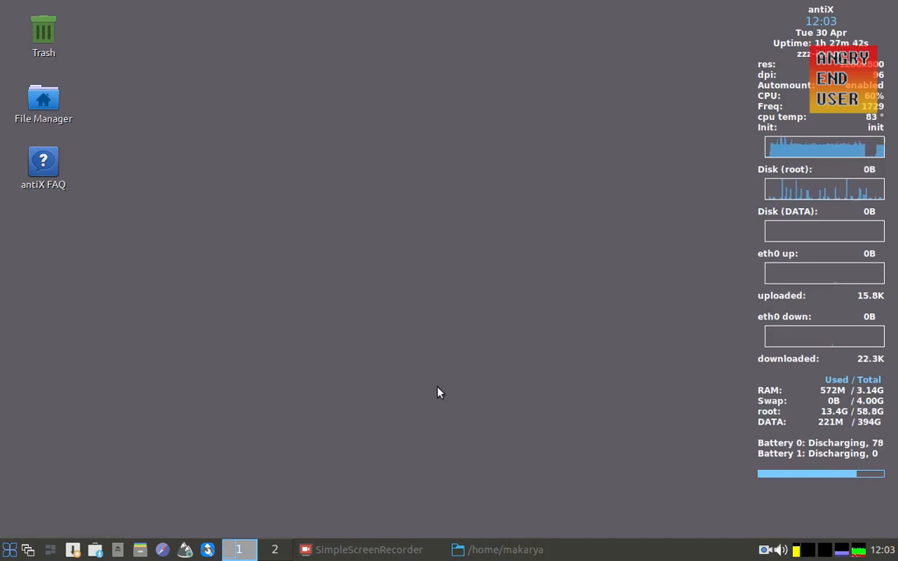